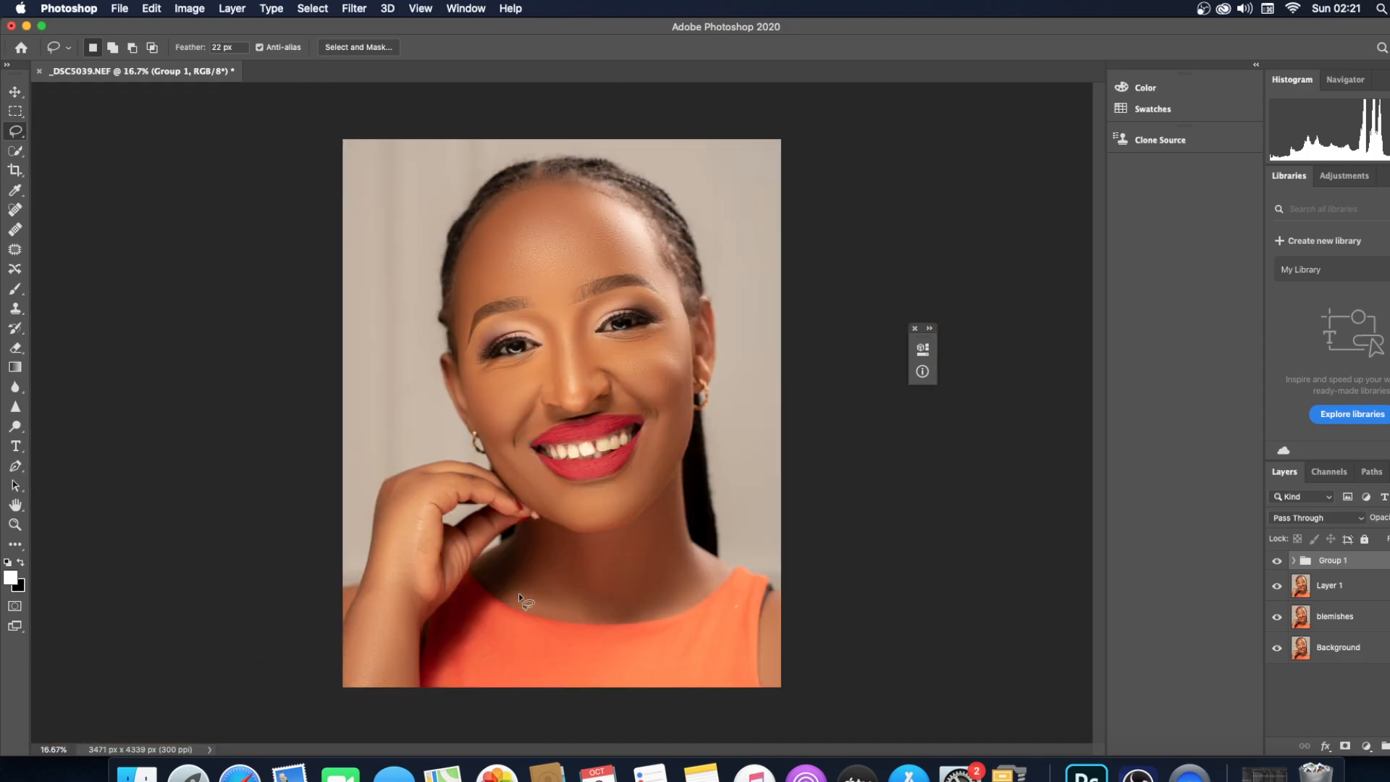
- Compare the portrait with and without Group 1, Layer 1 and blemishes, and examine the retouched face up close
click(1277, 561)
click(1278, 588)
click(1279, 618)
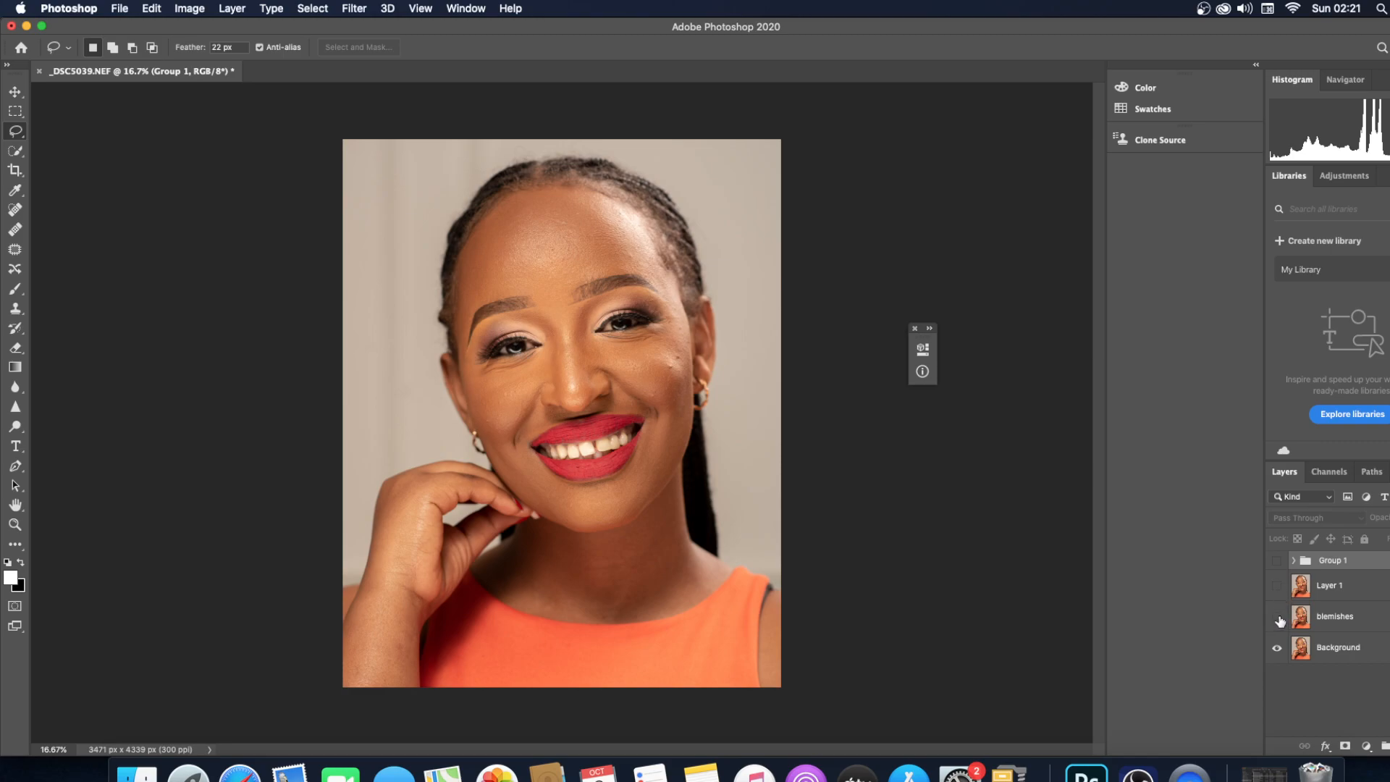
click(1279, 618)
click(1276, 560)
click(1278, 586)
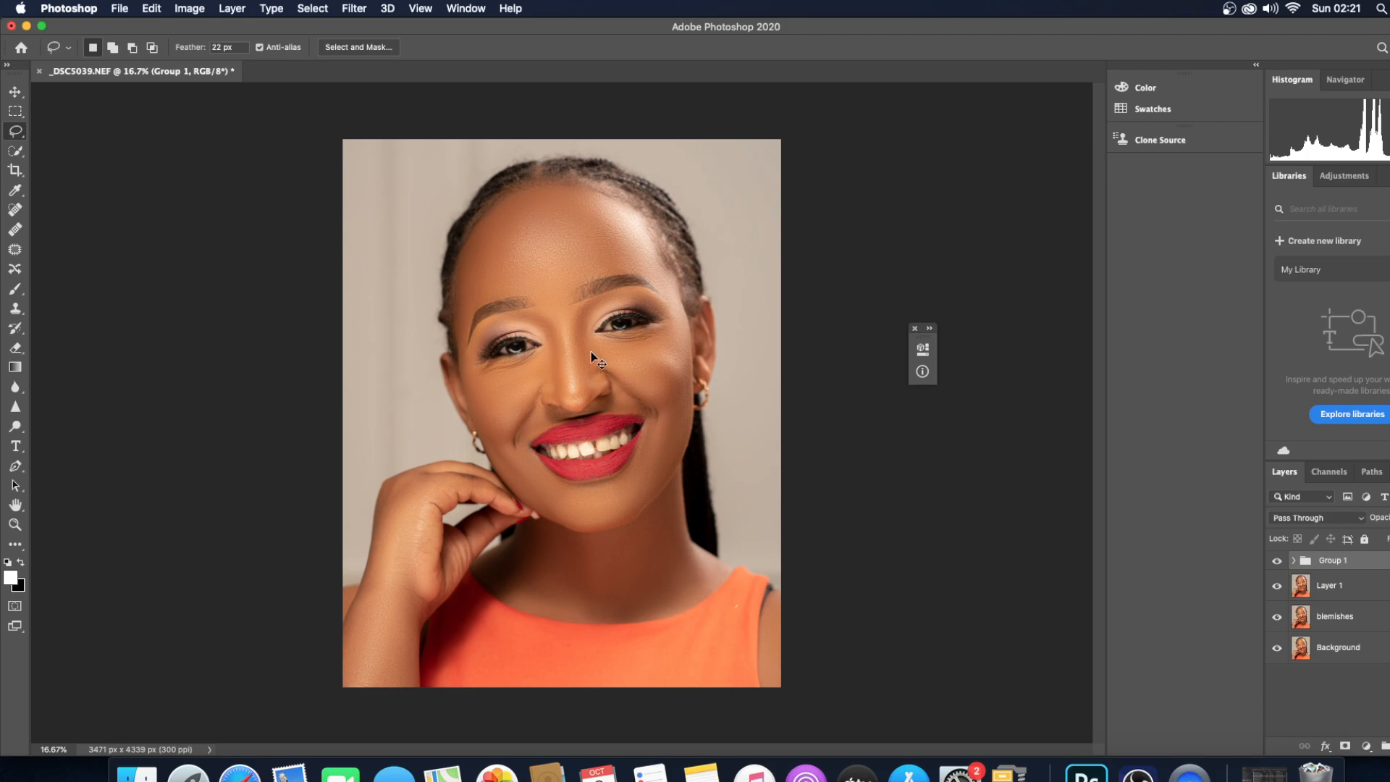
key(super+plus)
key(super+plus)
key(super+plus)
drag(1098, 454, 1092, 382)
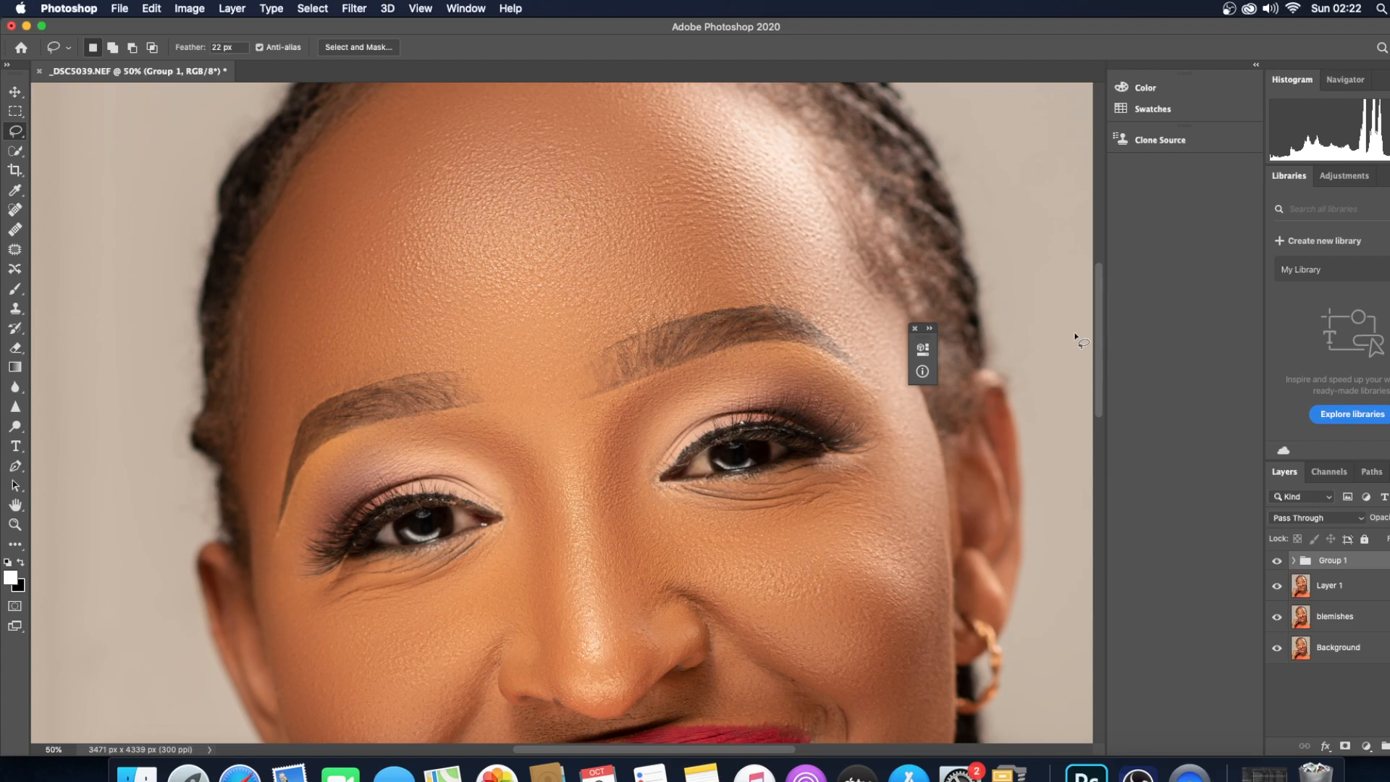
key(super+minus)
key(super+minus)
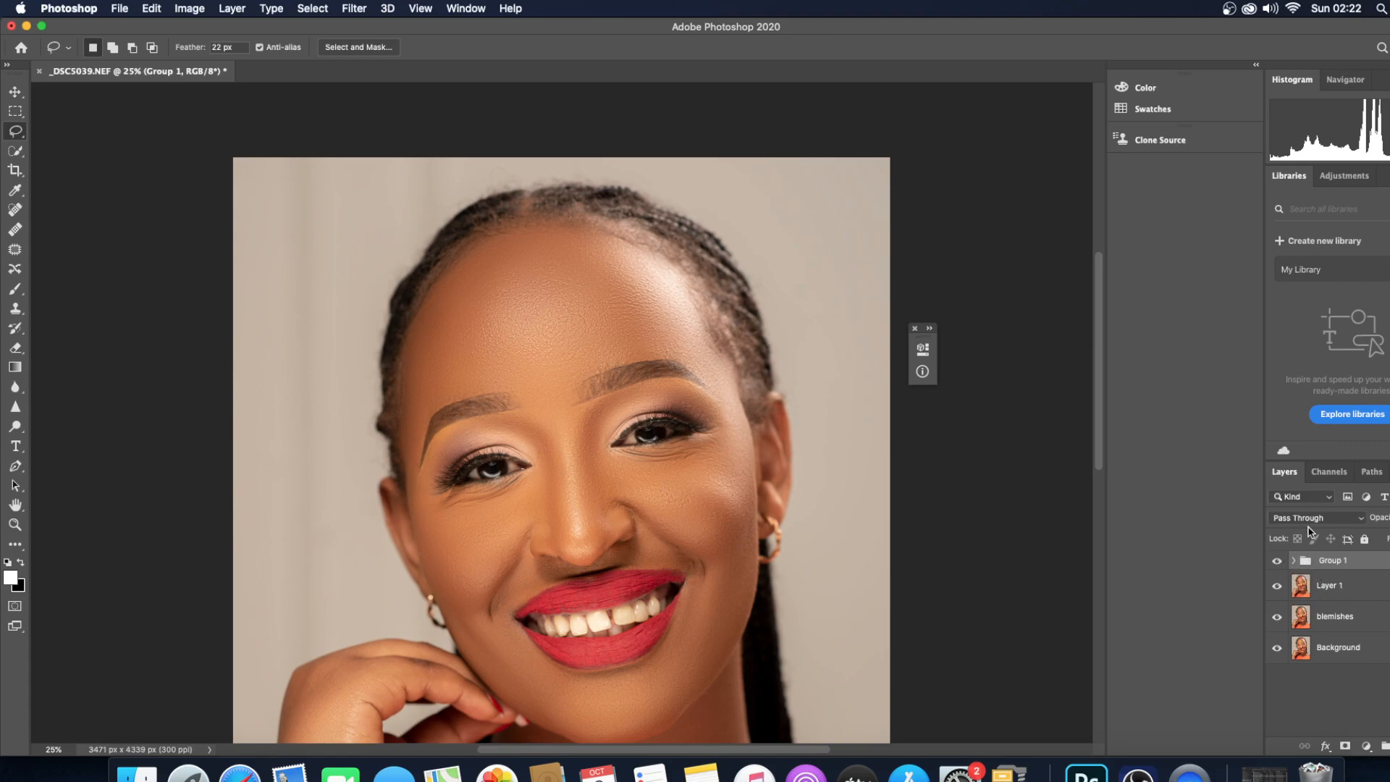
- Delete Group 1 and compare the Layer 1 and blemishes retouching against the Background layer
key(super+shift+g)
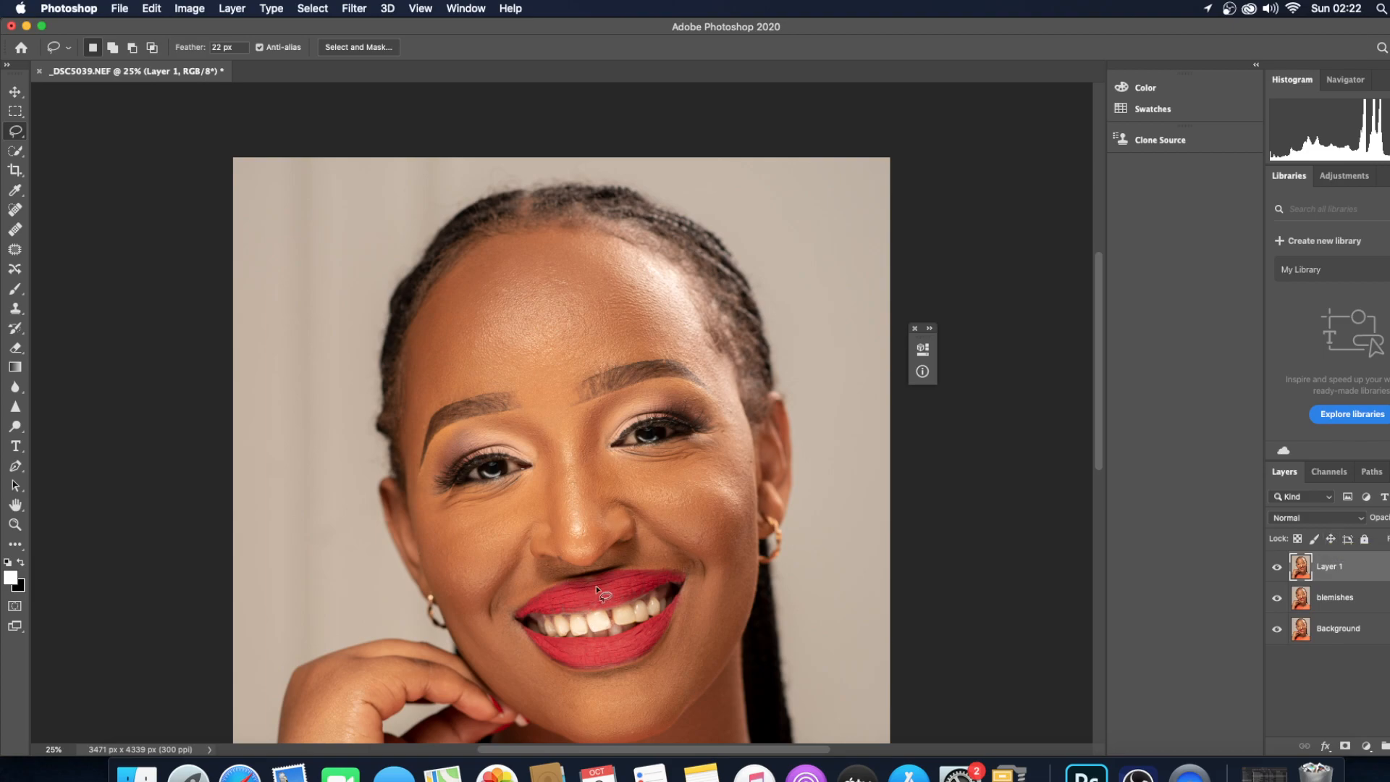
click(1277, 598)
click(1276, 568)
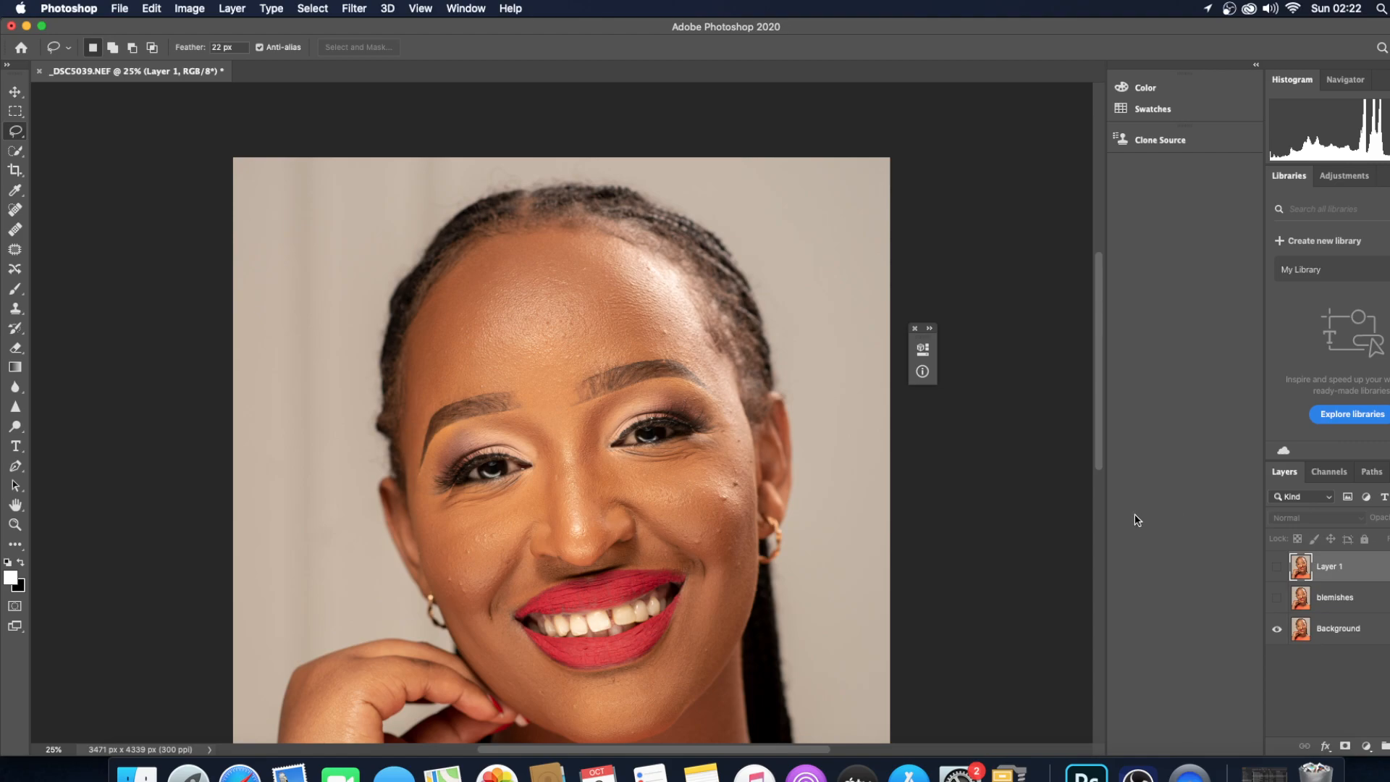
click(1277, 599)
click(1279, 567)
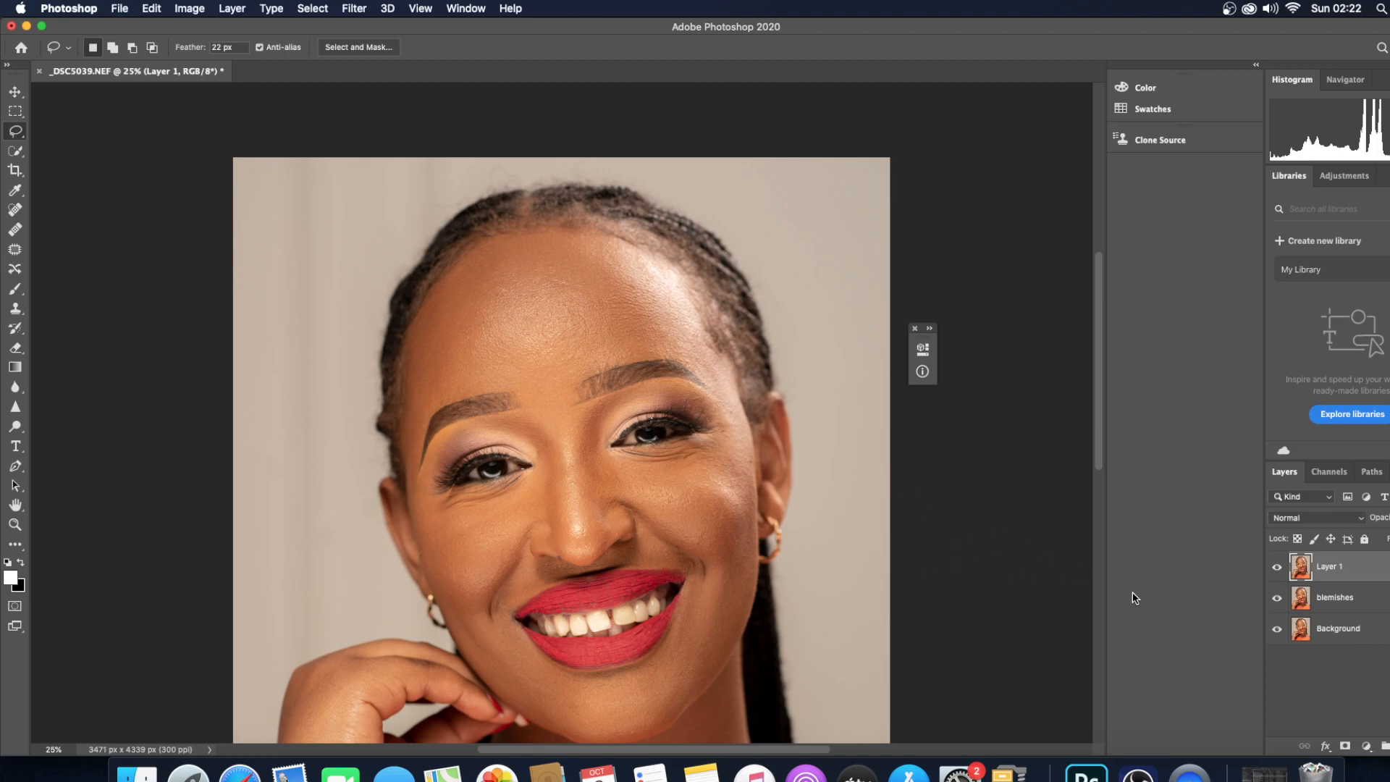
- Rename Layer 1 as "merged layer"
double_click(1322, 568)
text(merged l)
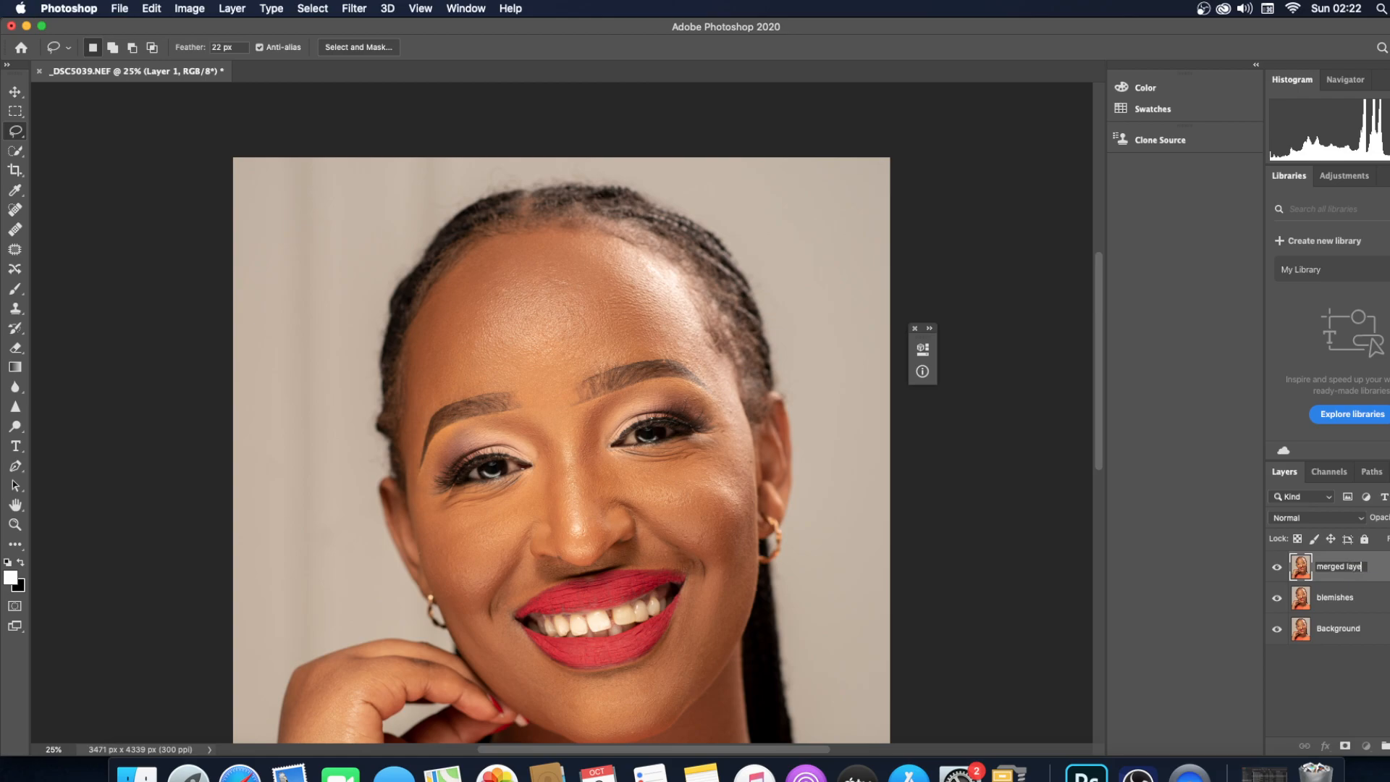
key(Return)
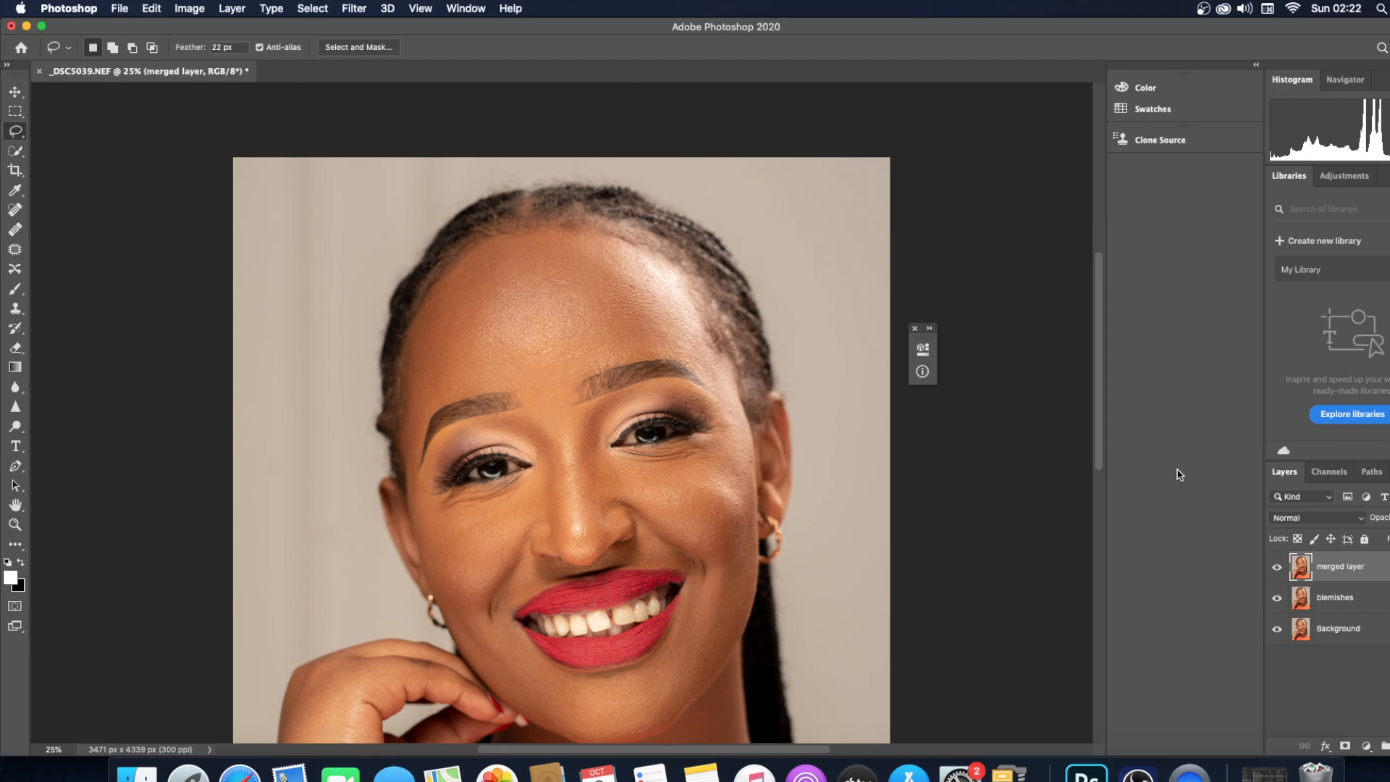
- Duplicate the merged layer twice and rename the uppermost copy as "high frequency"
key(cmd+j)
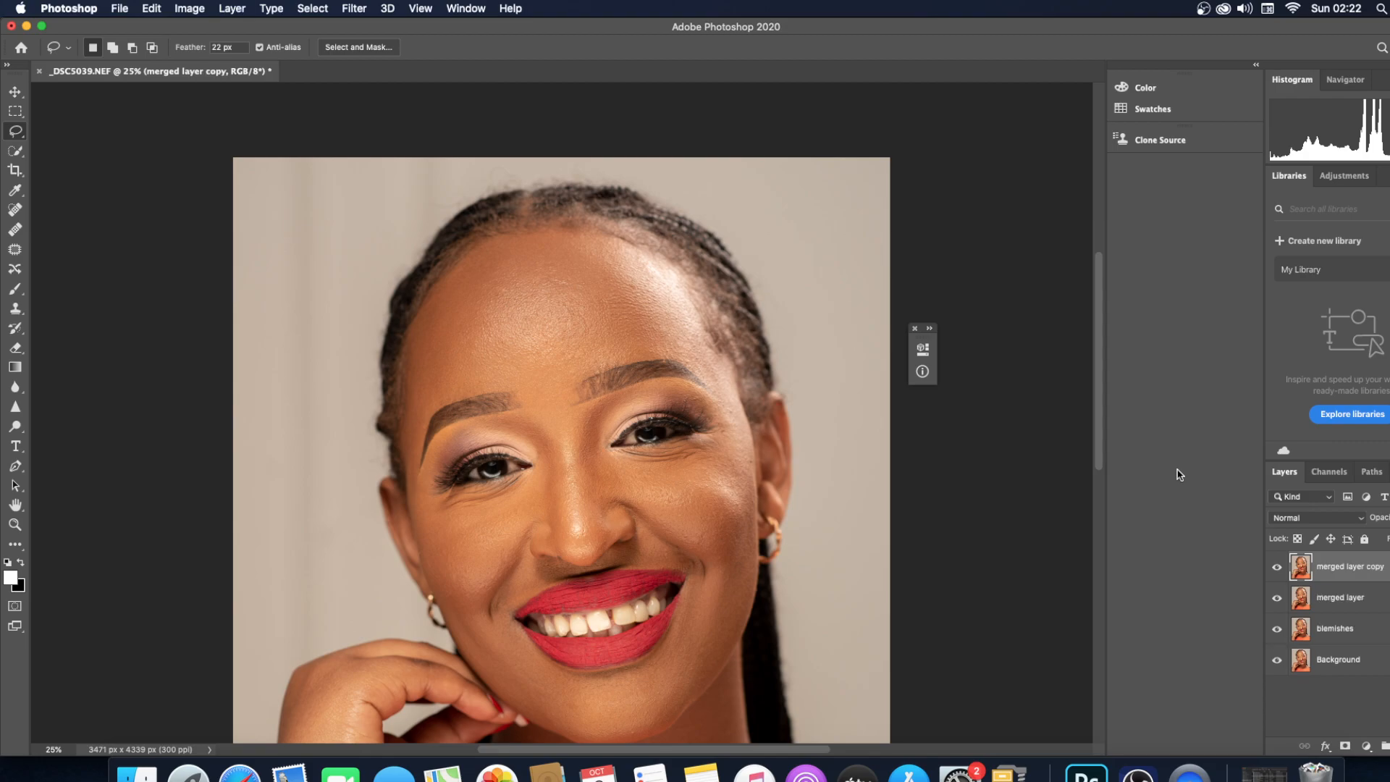
key(cmd+j)
double_click(1349, 568)
text(high f)
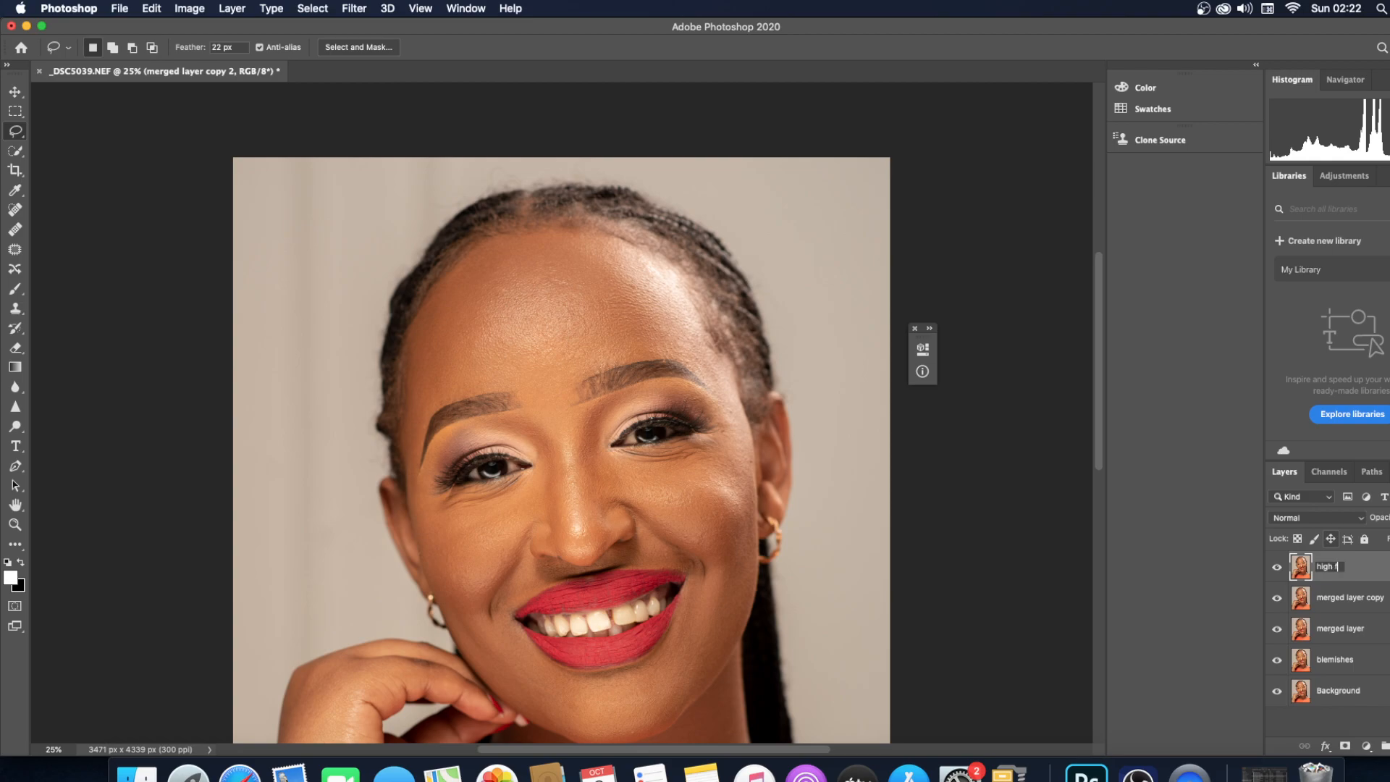
text(requency)
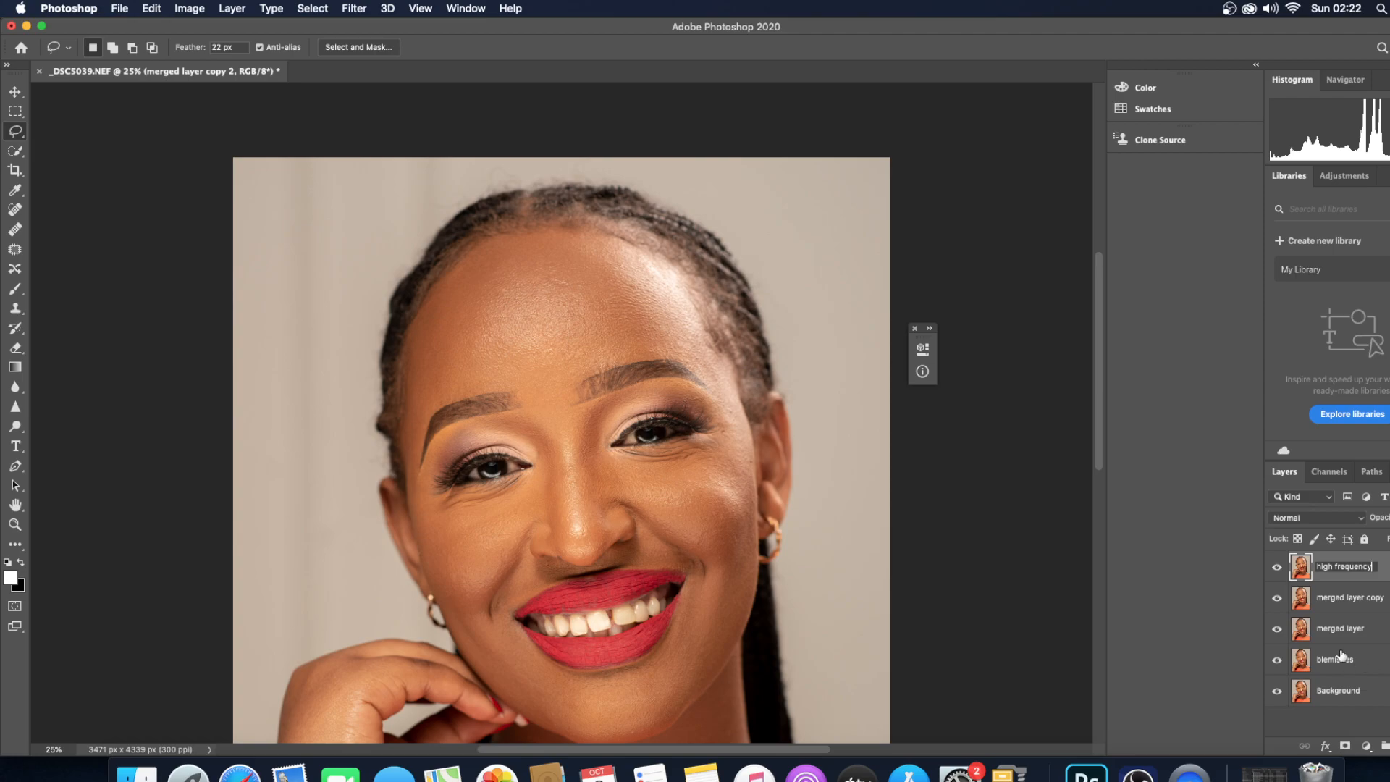
key(Return)
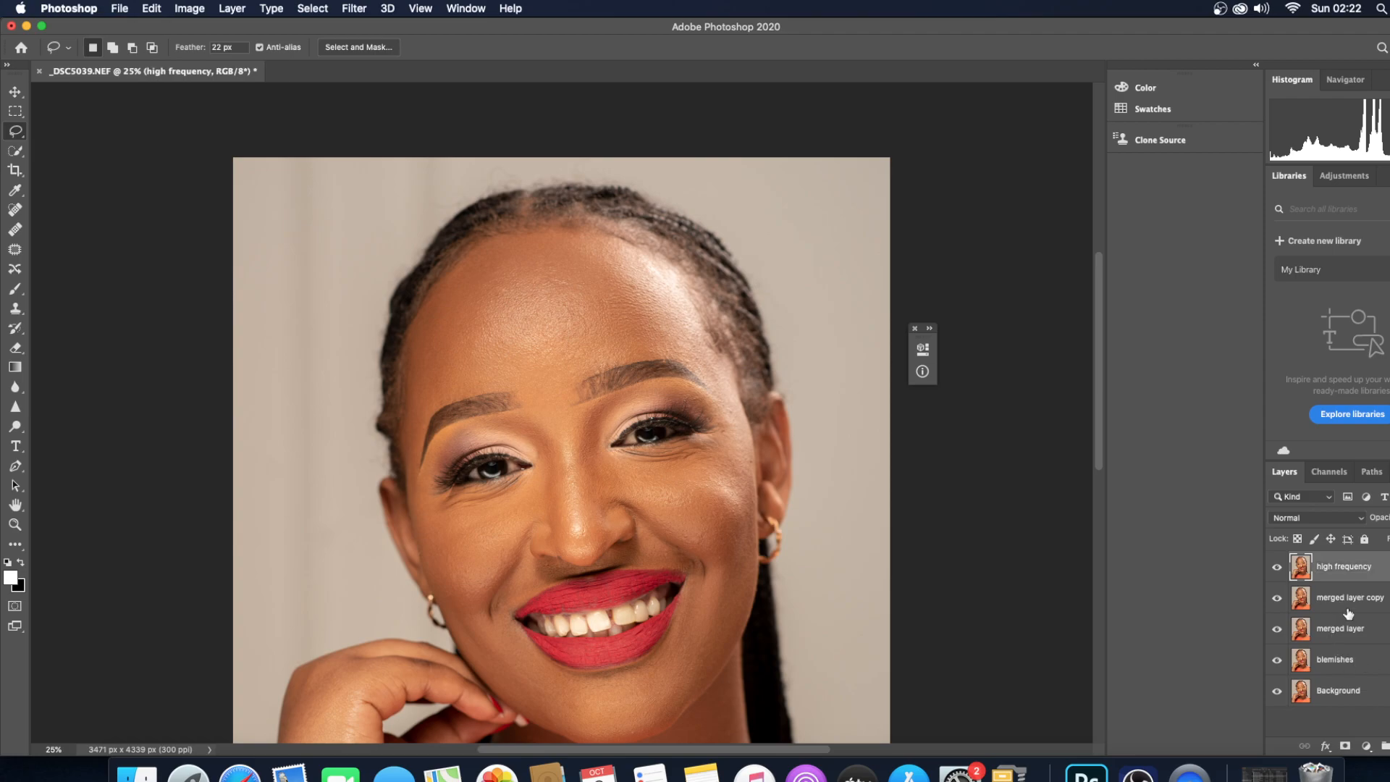
- Rename the remaining copy of the merged layer as "low frequency"
double_click(1348, 598)
key(BackSpace)
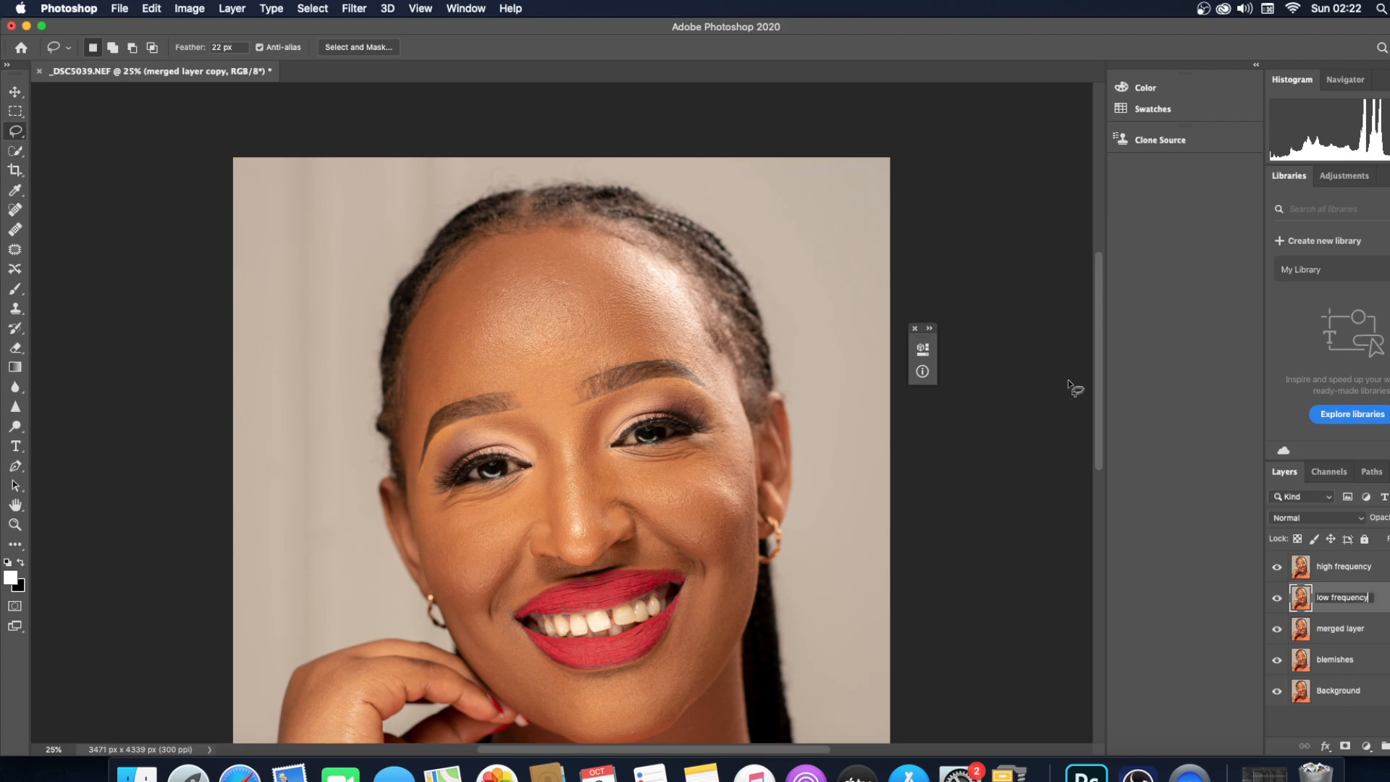
key(Return)
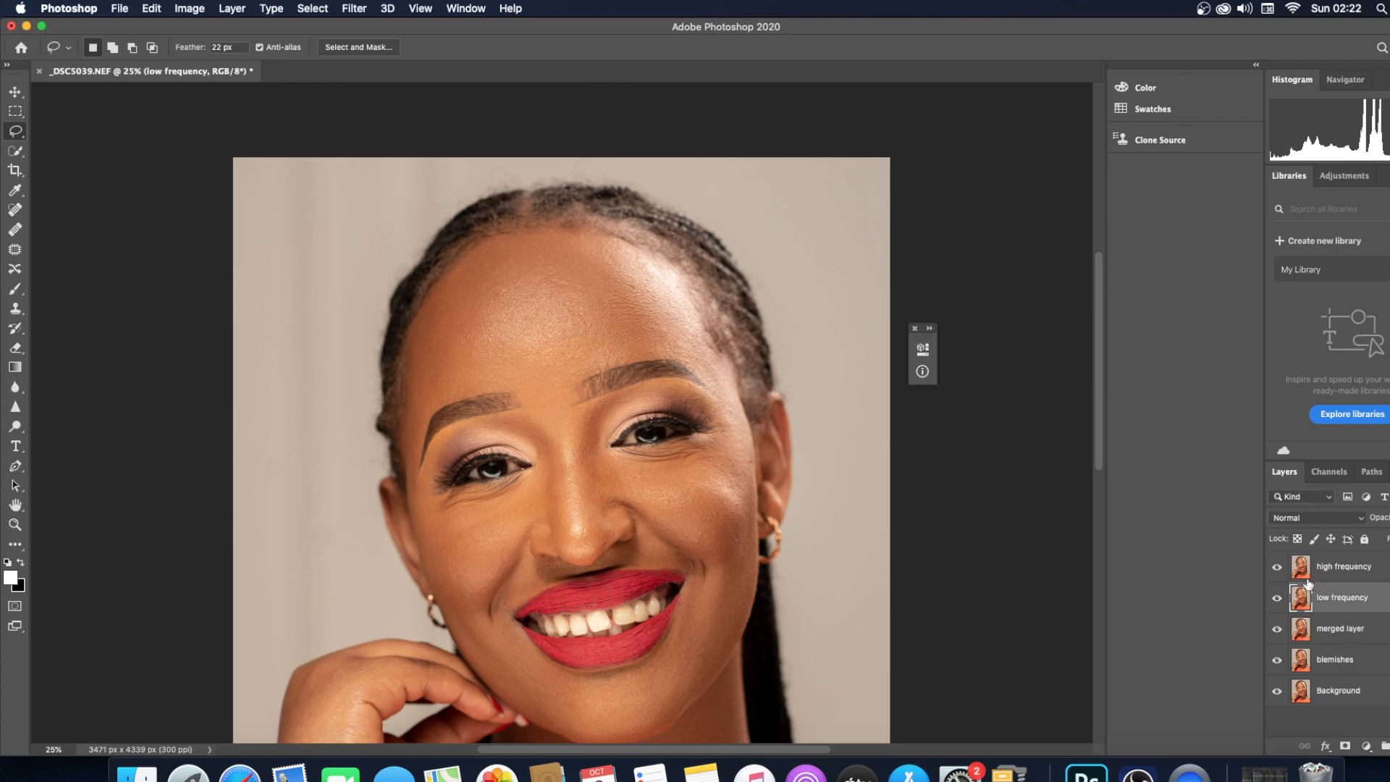
- Hide the high frequency layer and apply a Gaussian Blur with a radius of 8.0 pixels to the low frequency layer
click(1277, 571)
click(354, 9)
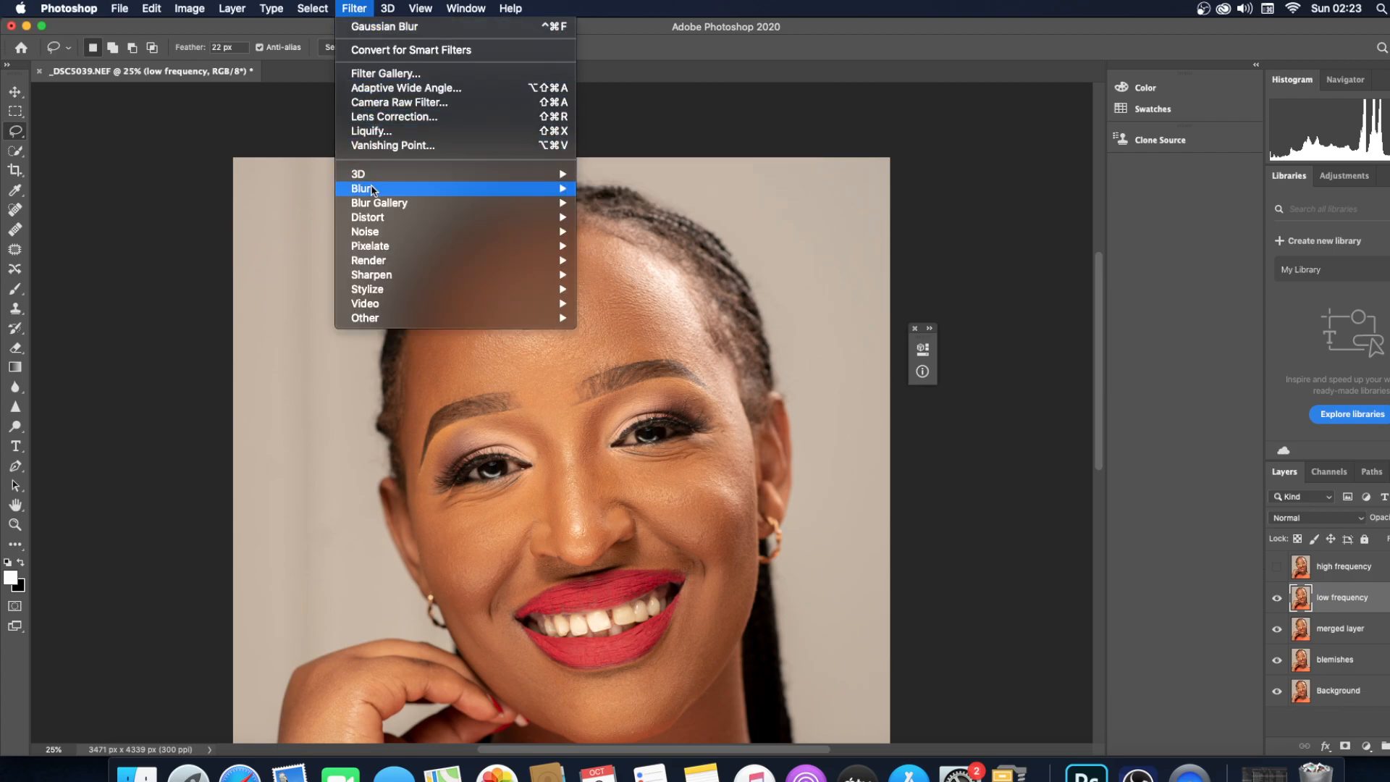
mouse_move(372, 189)
click(645, 248)
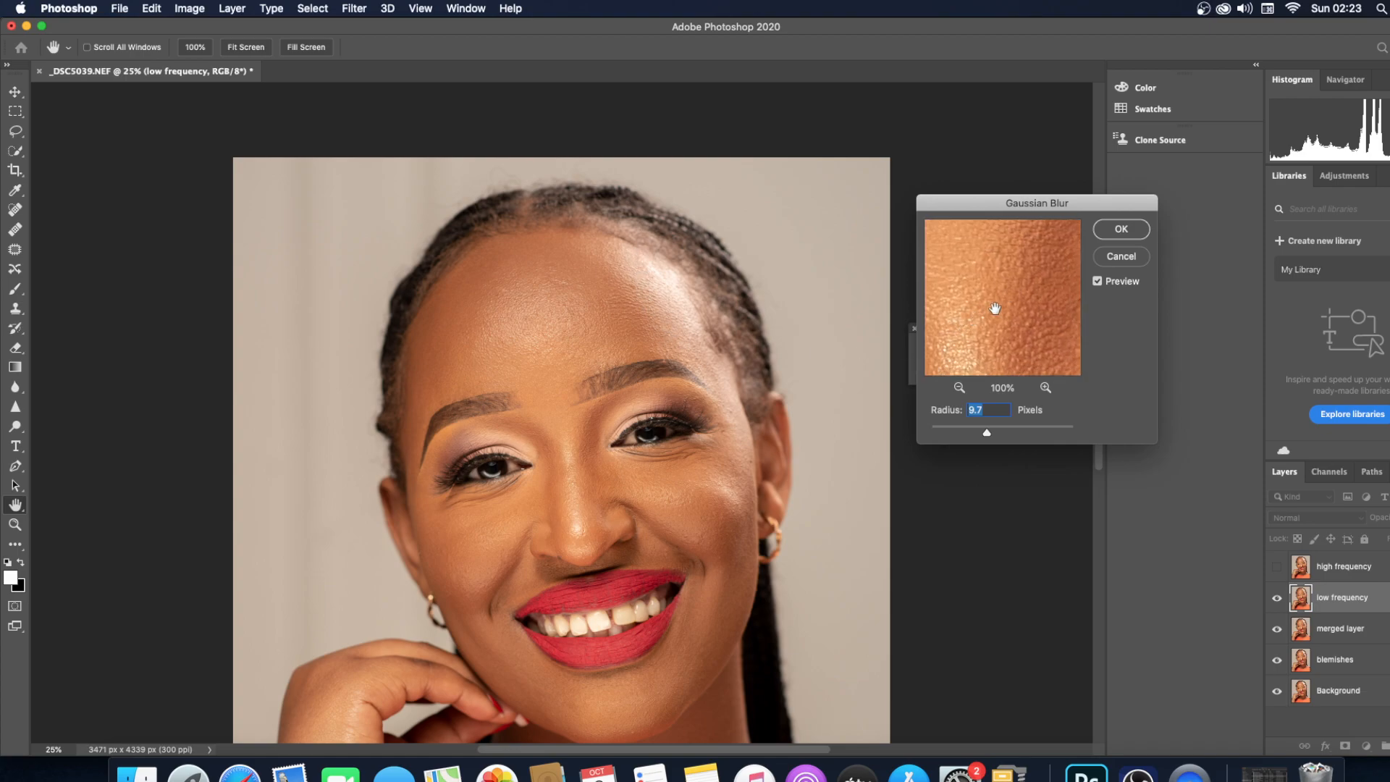
drag(933, 318, 980, 332)
drag(987, 433, 846, 432)
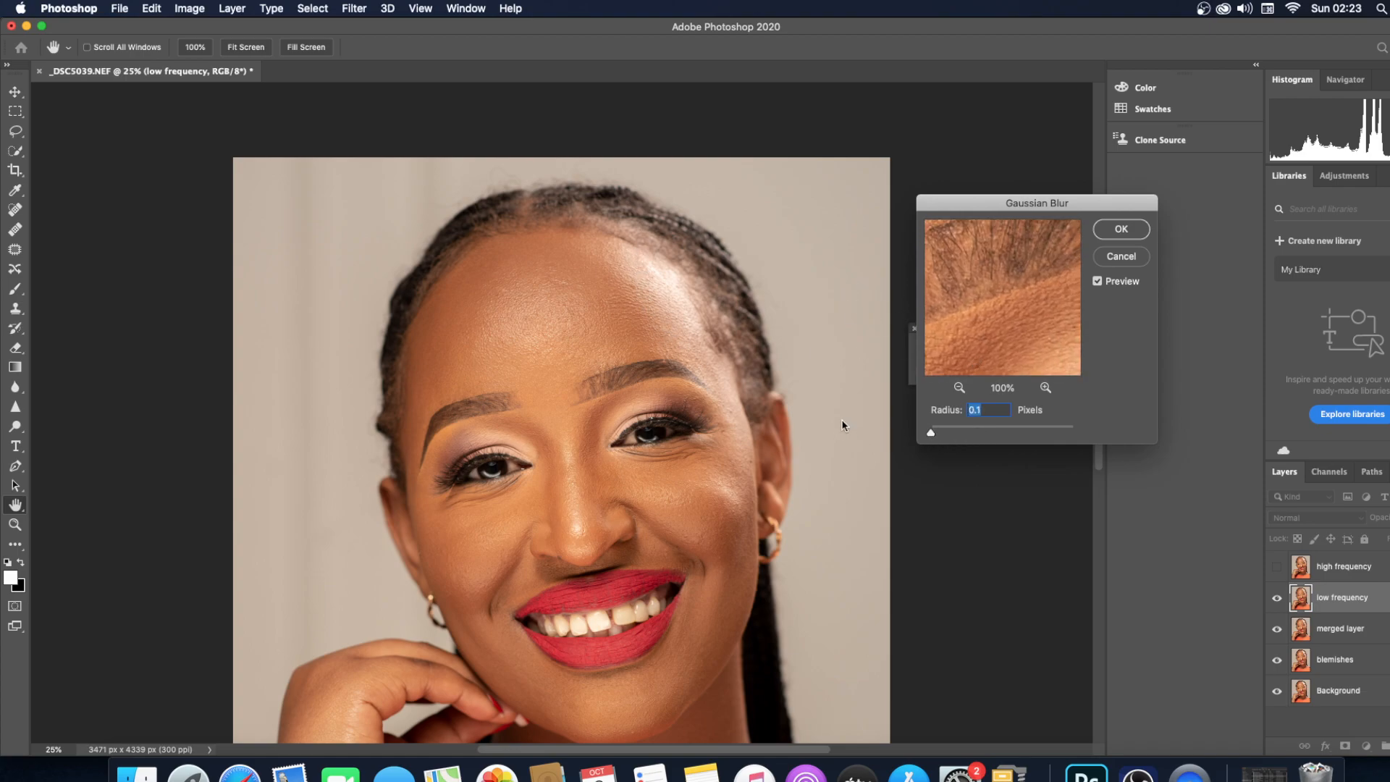
click(683, 346)
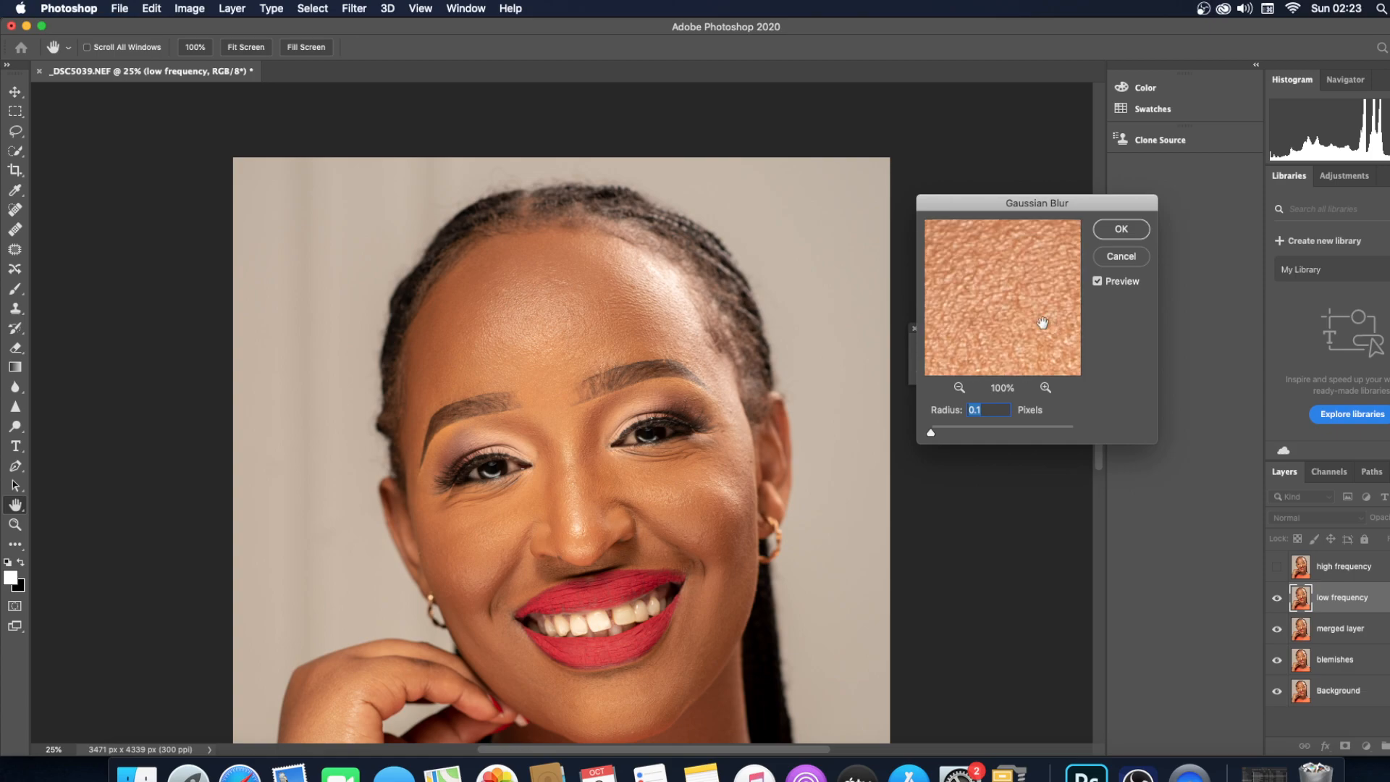
click(960, 388)
click(960, 389)
click(960, 389)
click(960, 389)
click(959, 389)
drag(1009, 321, 991, 309)
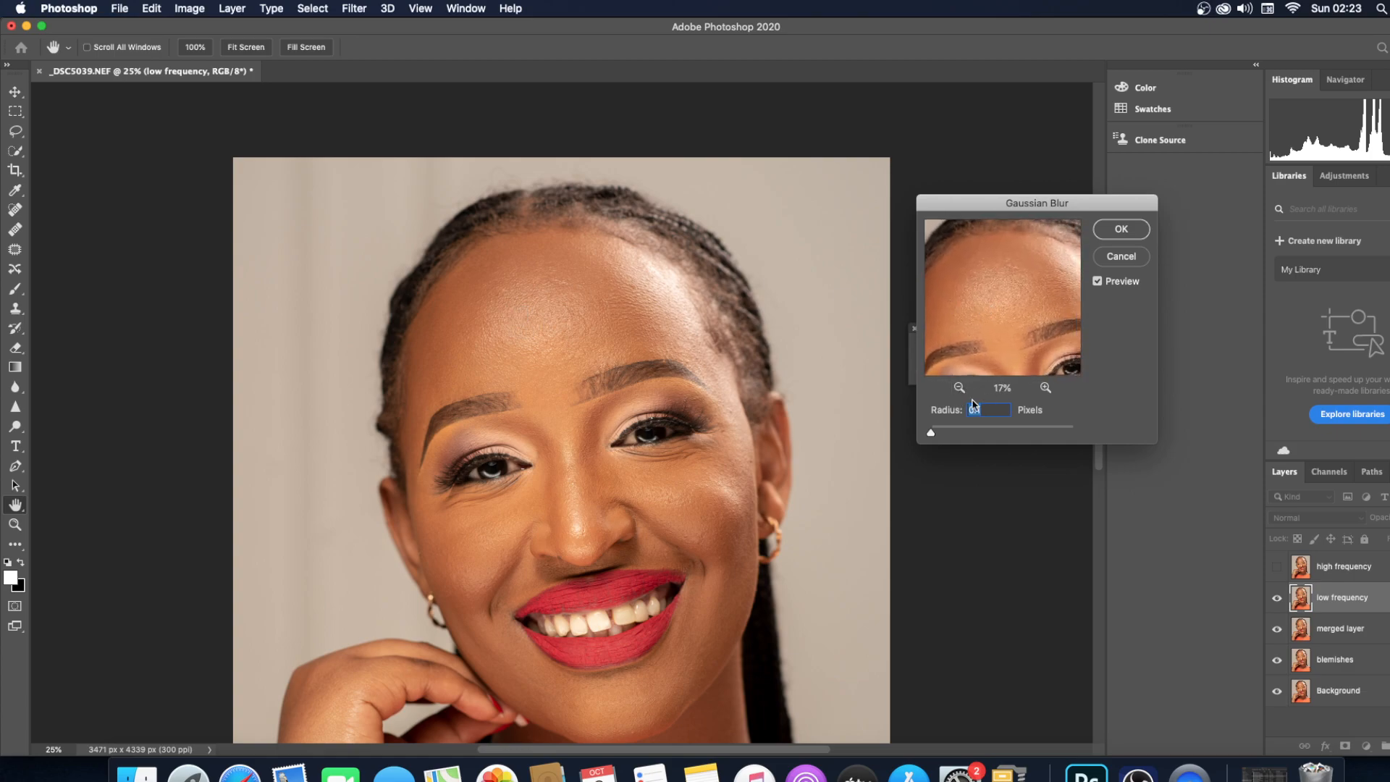
drag(931, 433, 982, 434)
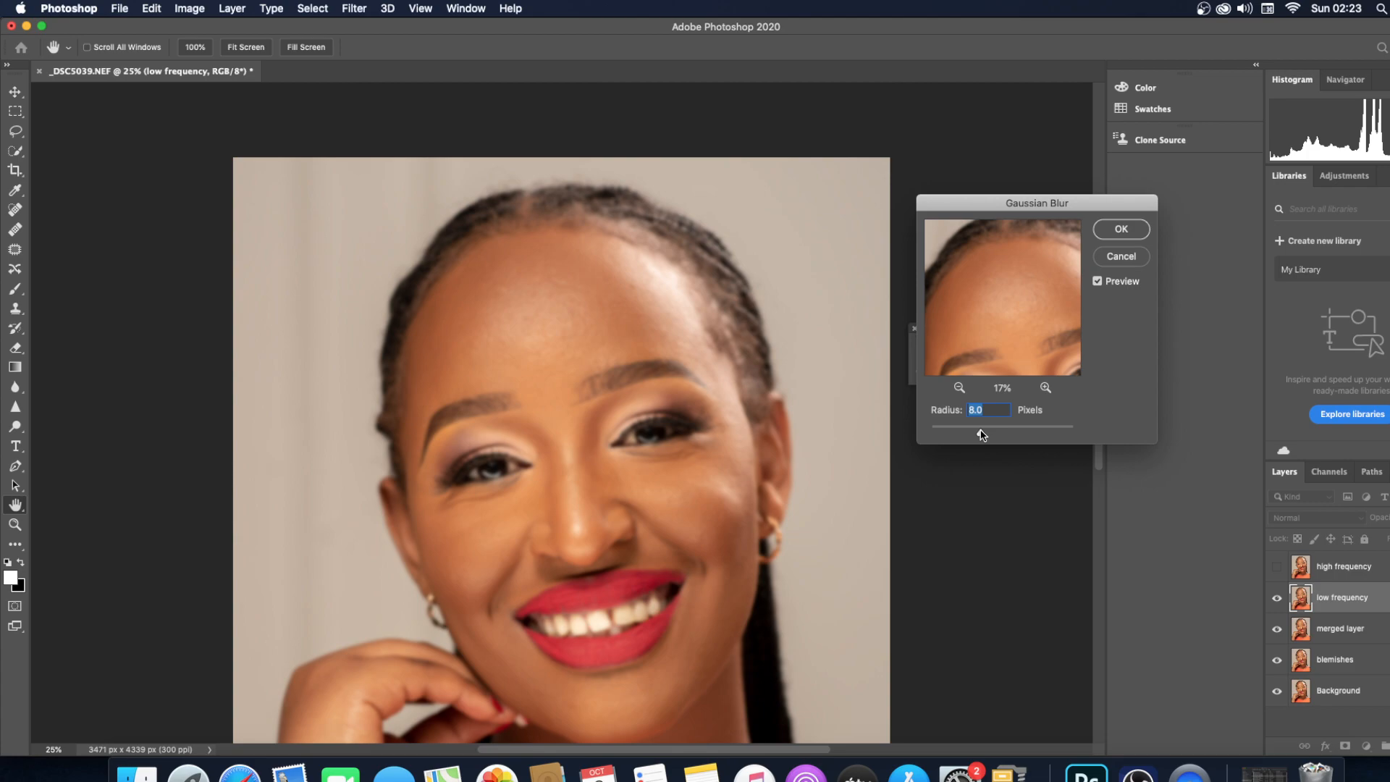
mouse_move(997, 350)
mouse_down()
mouse_move(994, 317)
mouse_move(1008, 357)
mouse_up()
click(1122, 230)
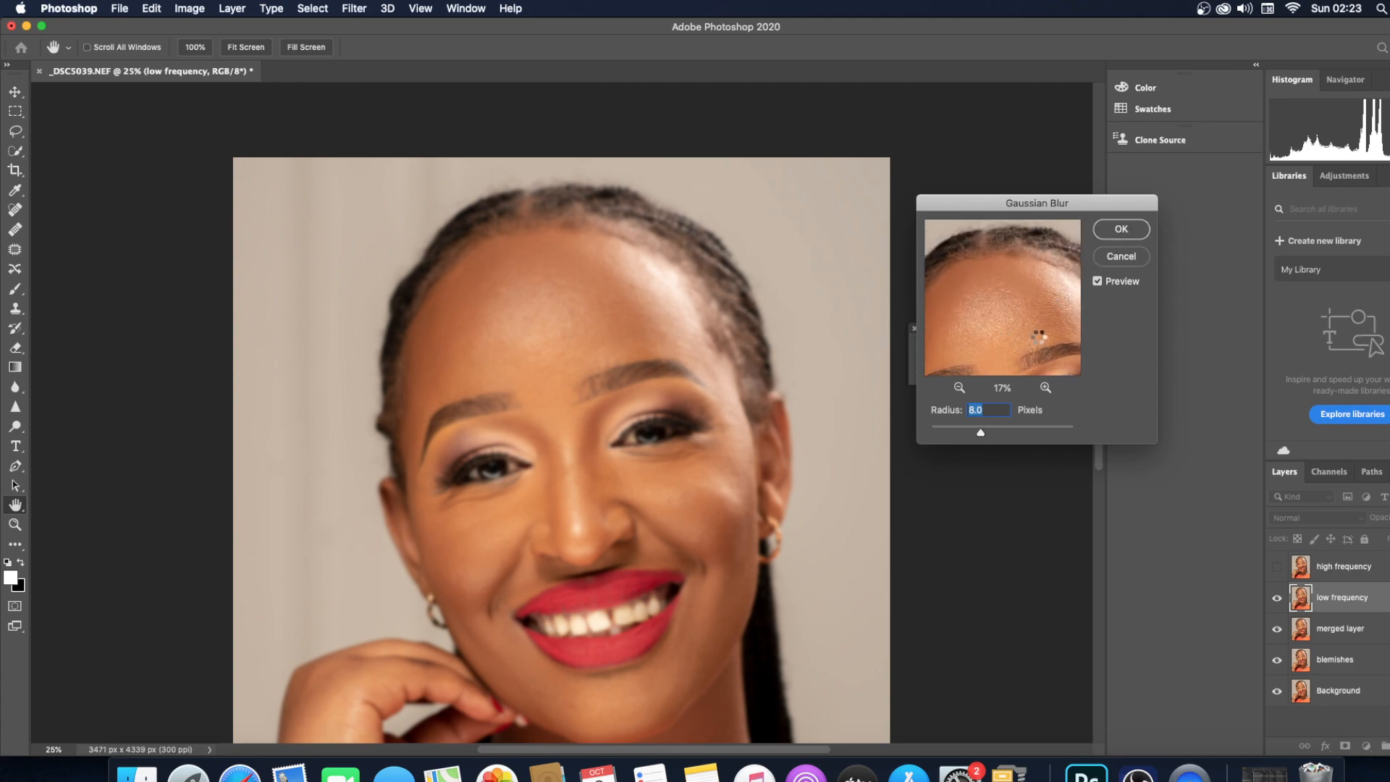
key(l)
- Show the high frequency layer, use Apply Image with low frequency, Subtract, scale 2 and offset 128, and set its blend mode to Linear Light
click(1277, 567)
click(1330, 574)
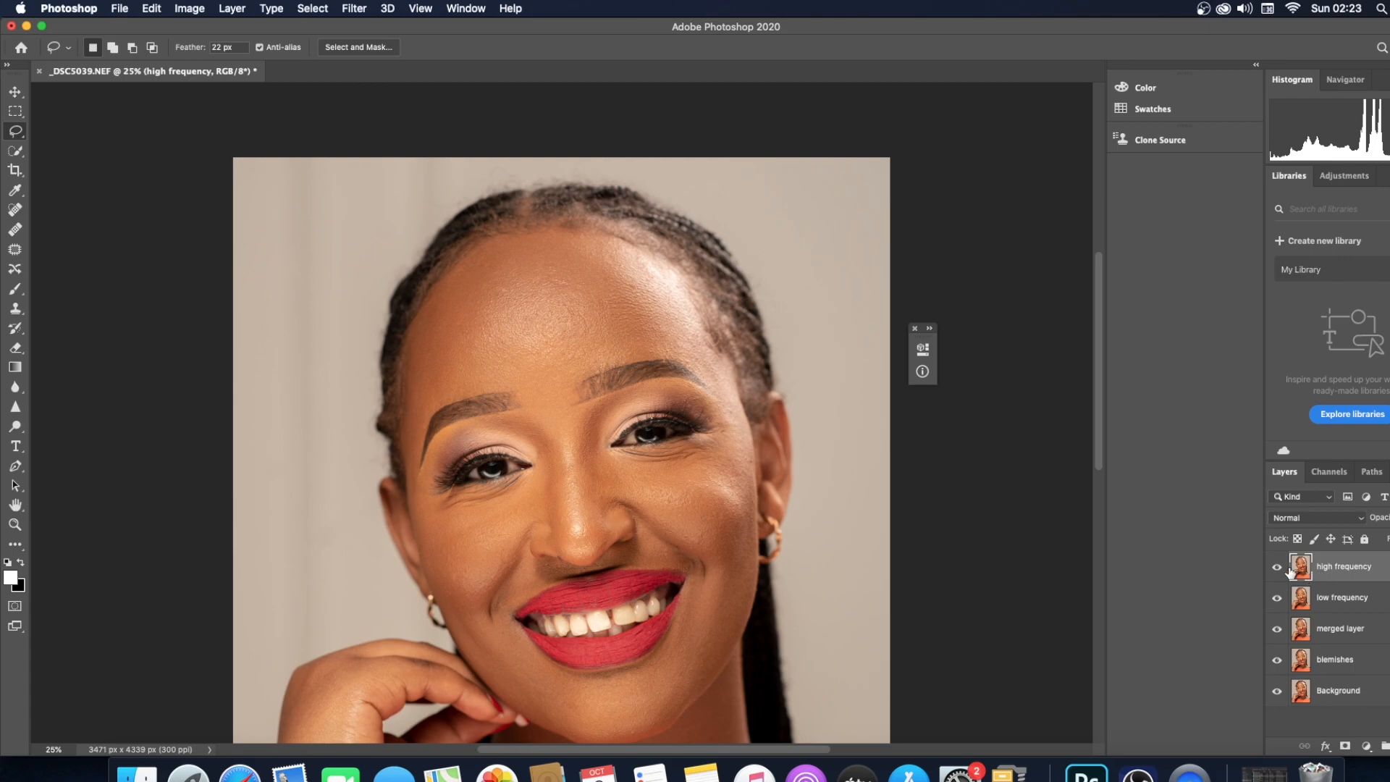
click(185, 8)
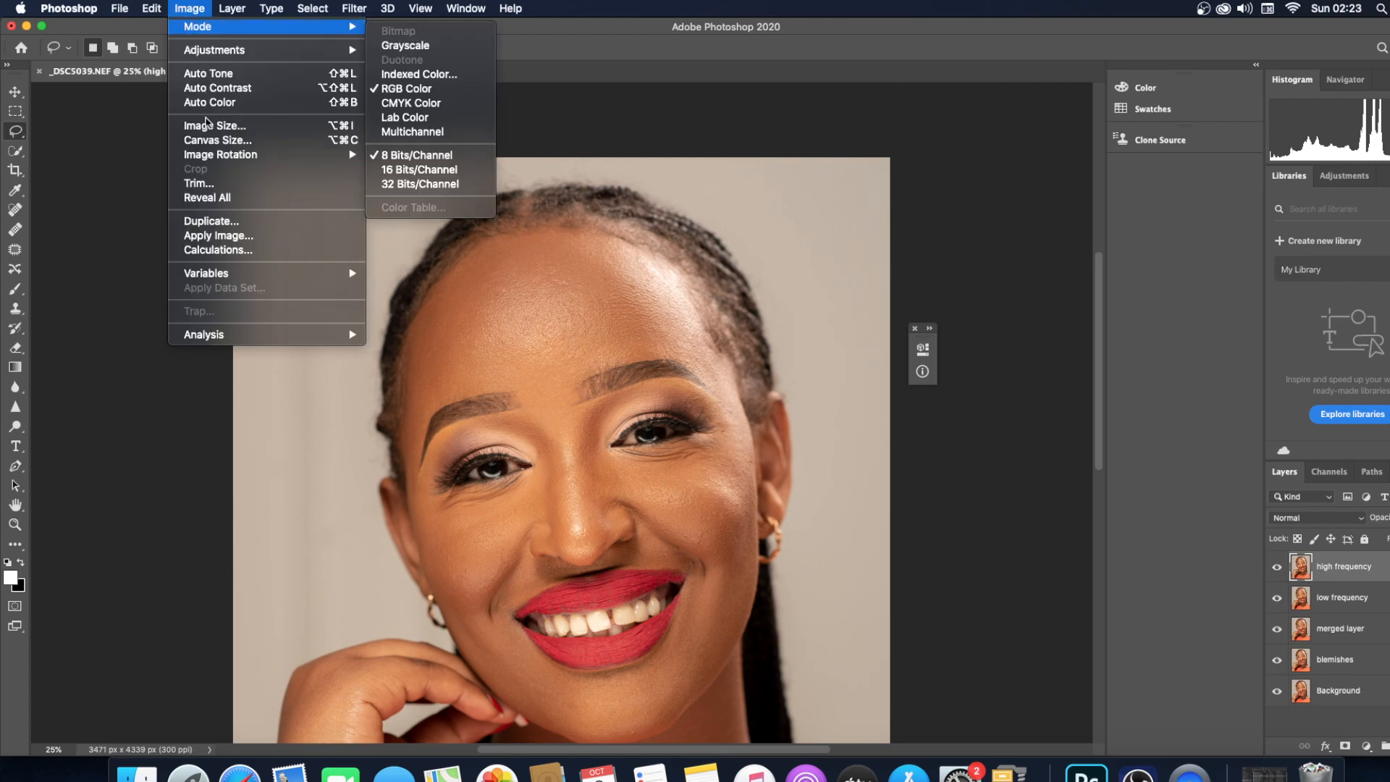
click(207, 236)
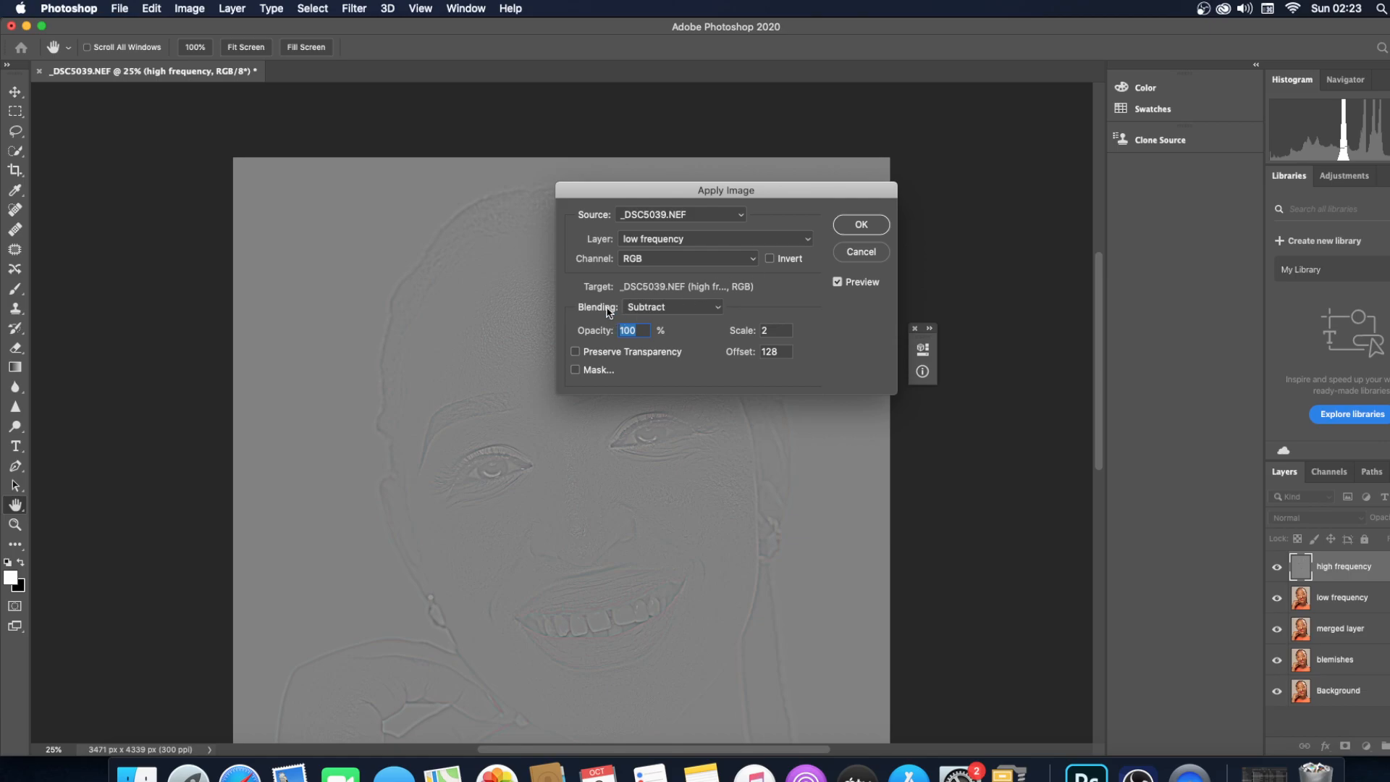
click(666, 310)
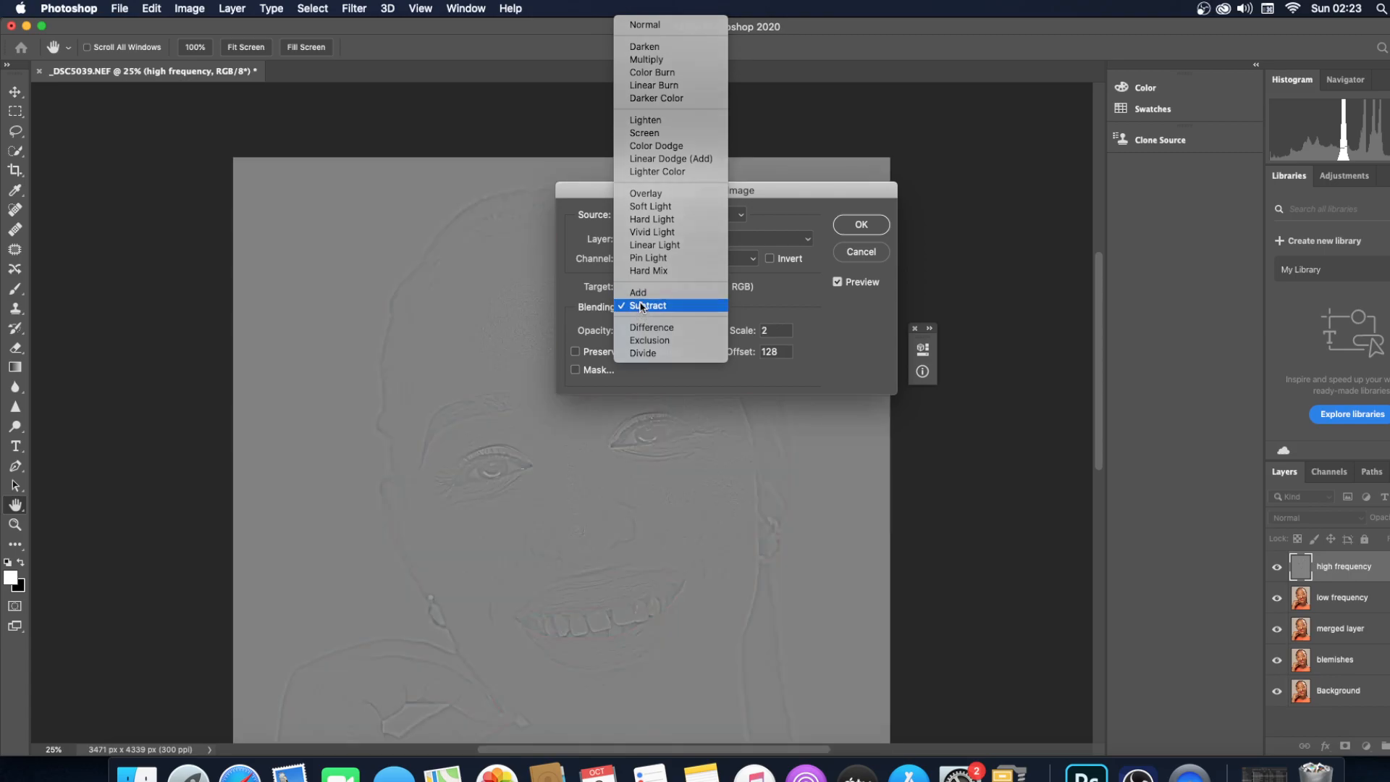
click(641, 306)
click(859, 225)
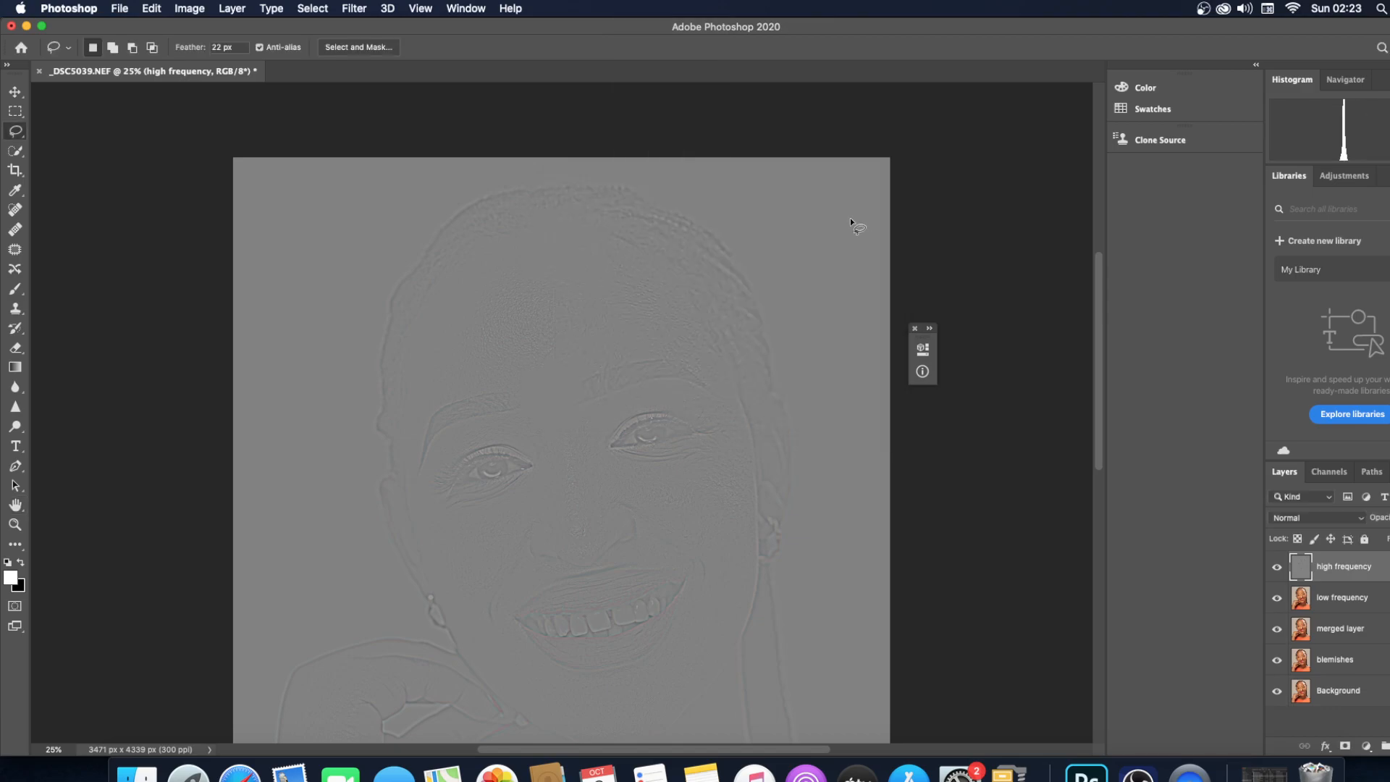
click(1300, 519)
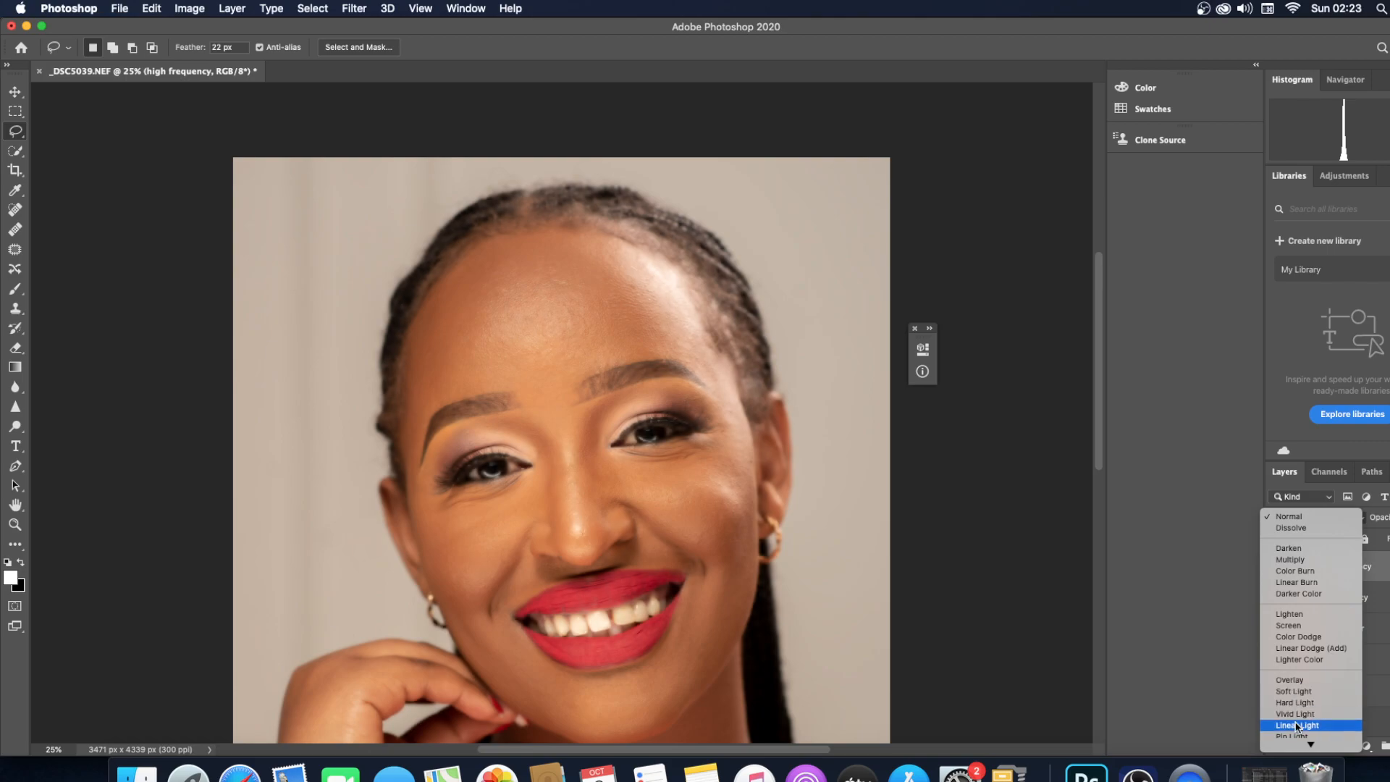
click(1297, 724)
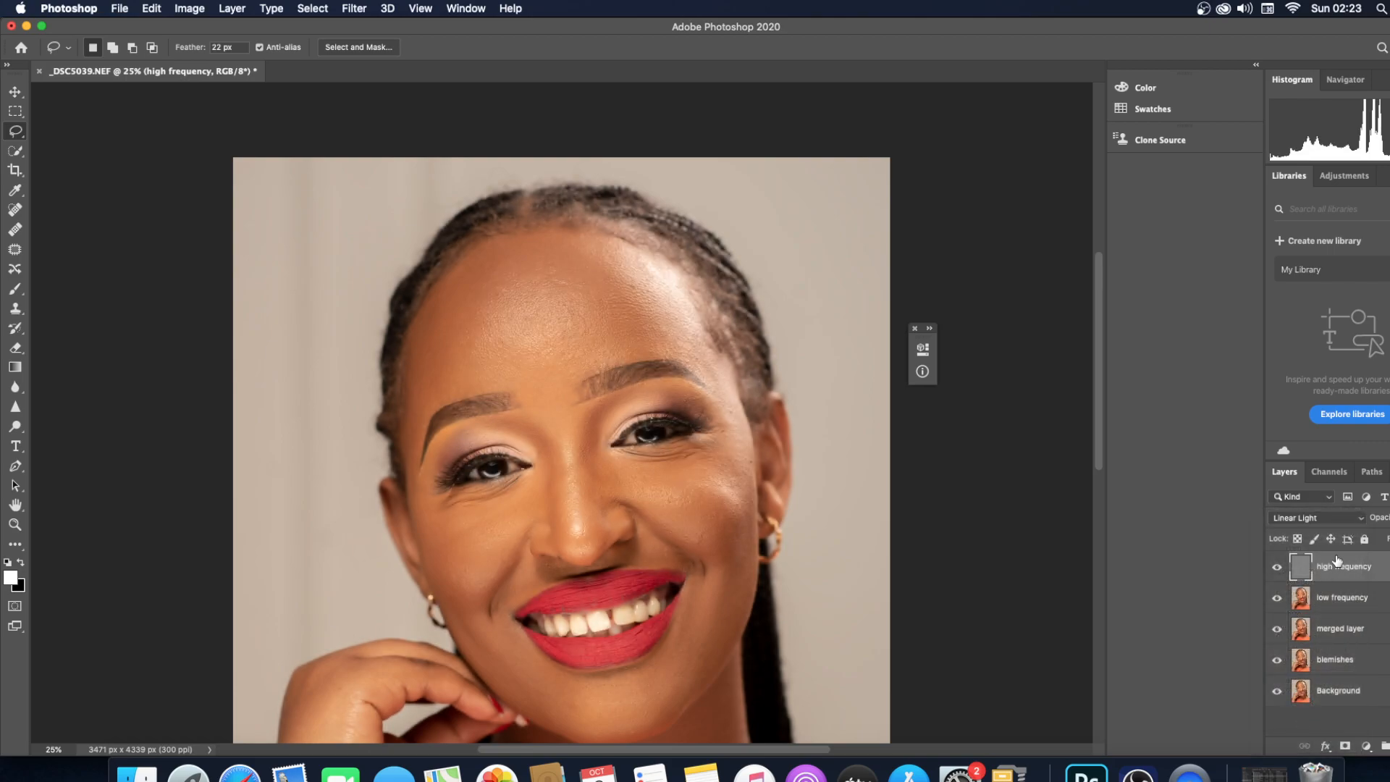
- Add a Black & White adjustment layer above the high frequency layer with Reds set to -2
click(1366, 746)
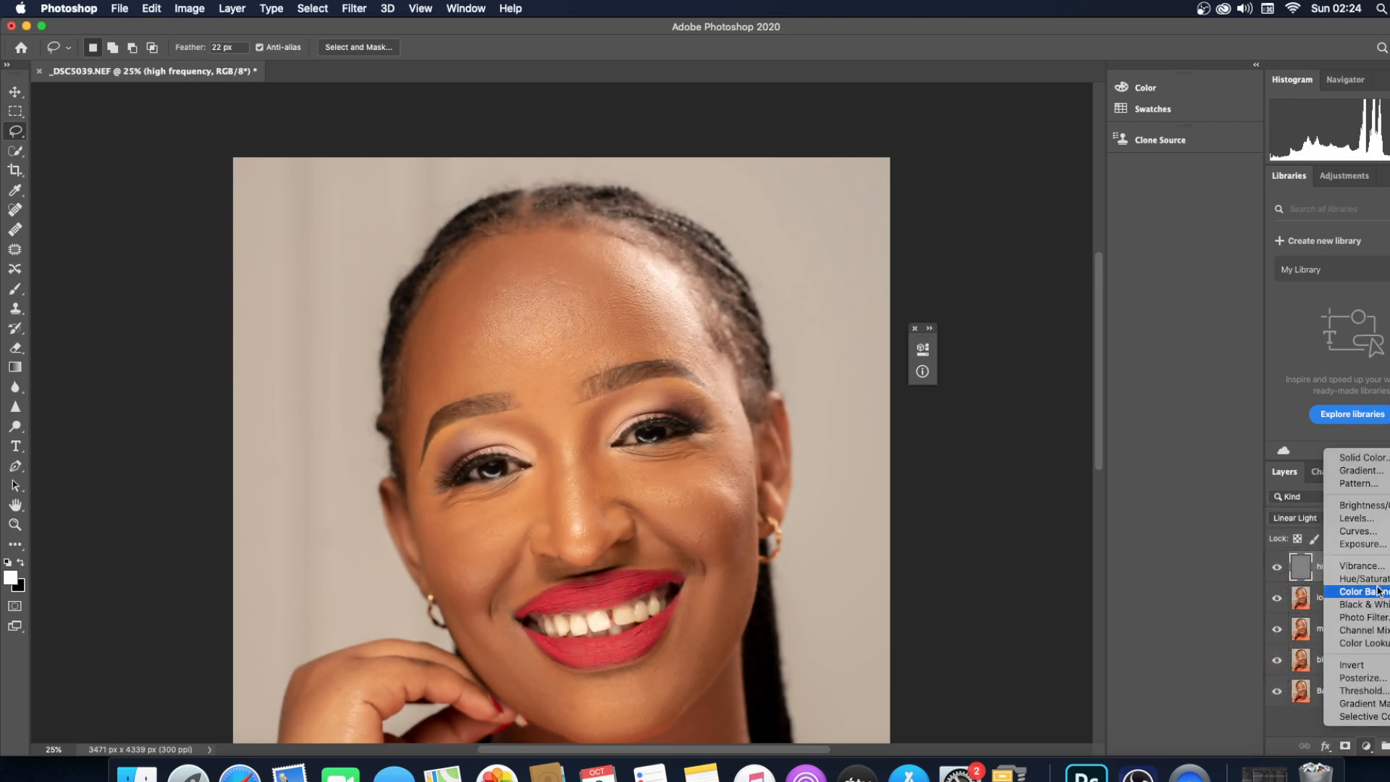
click(1375, 611)
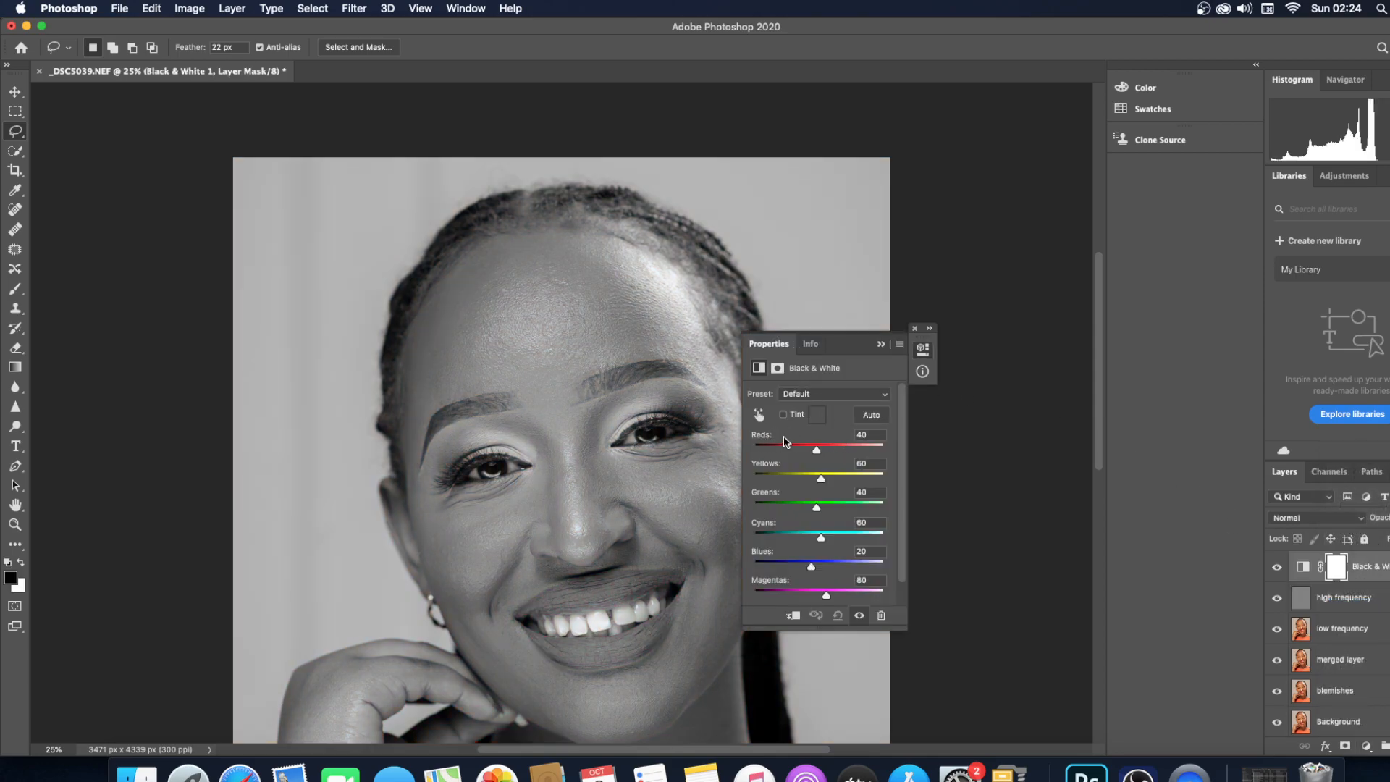
drag(814, 449, 806, 454)
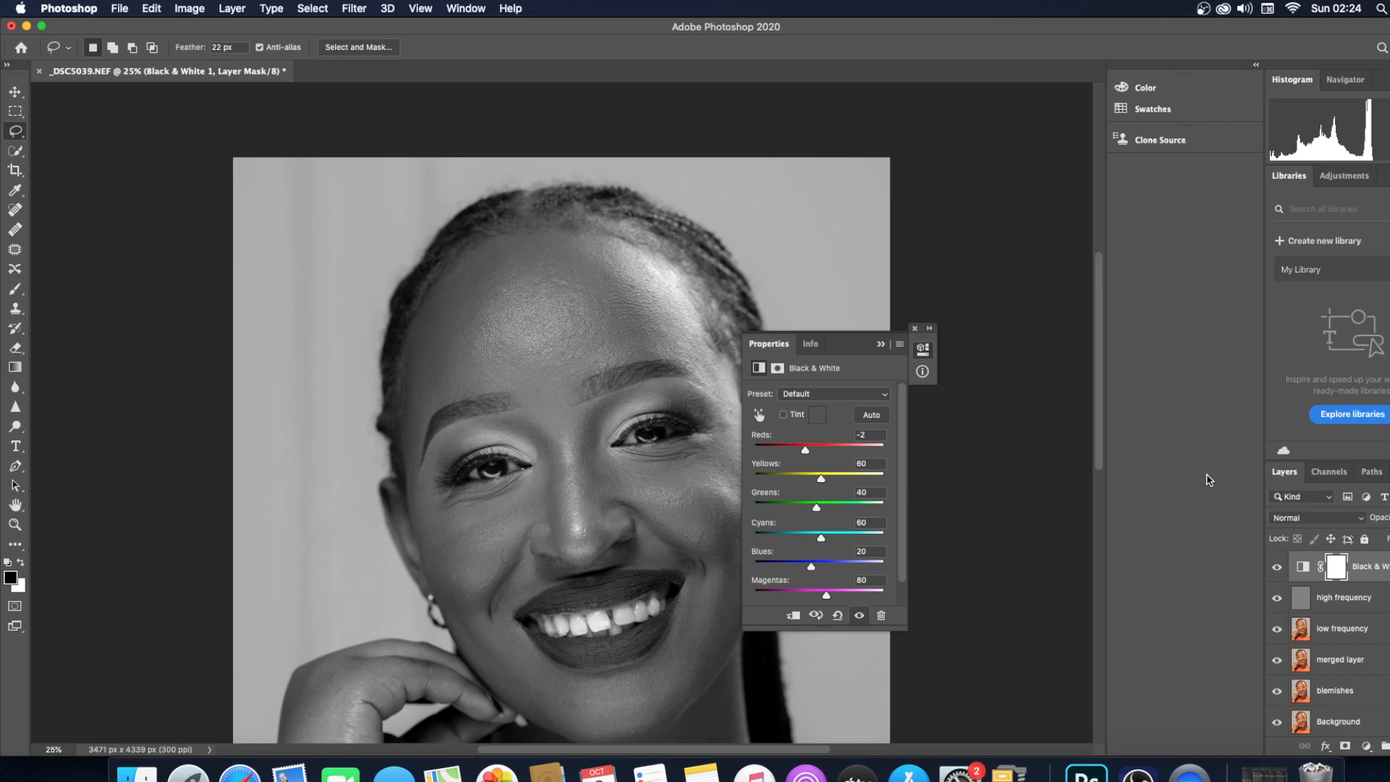
click(880, 346)
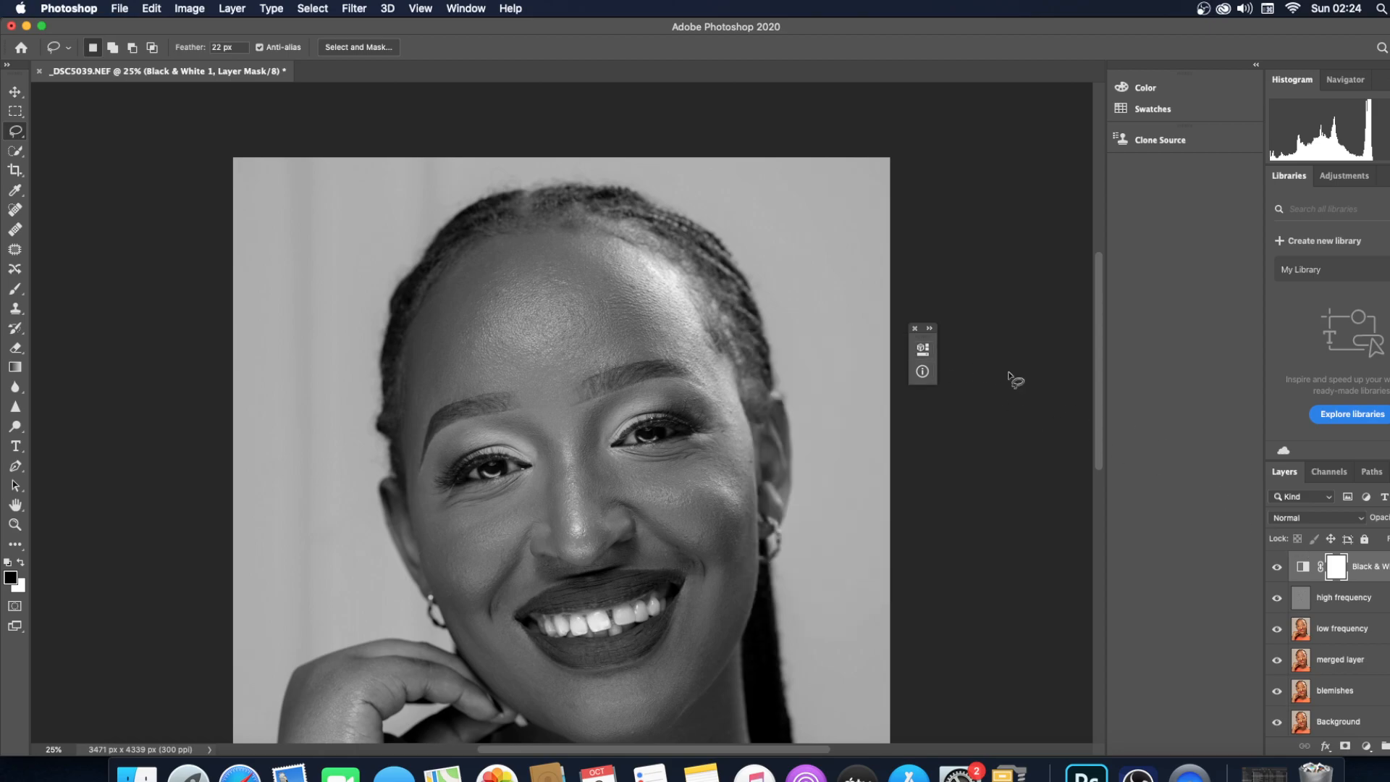
- Hide the Black & White and high frequency layers, and clean the Mixer Brush with Wet 10%, Load 75%, Mix 90% and Flow 100%
click(1277, 567)
click(1277, 599)
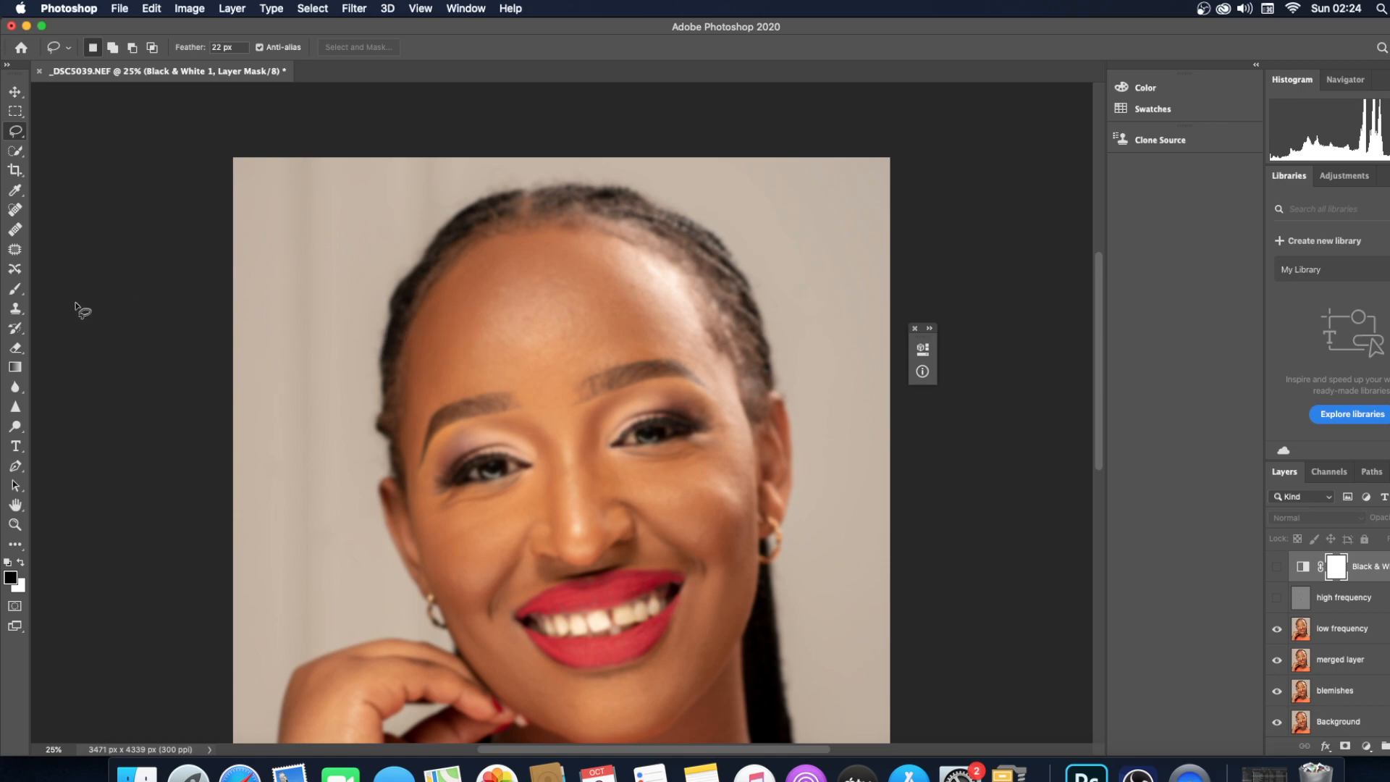
click(21, 545)
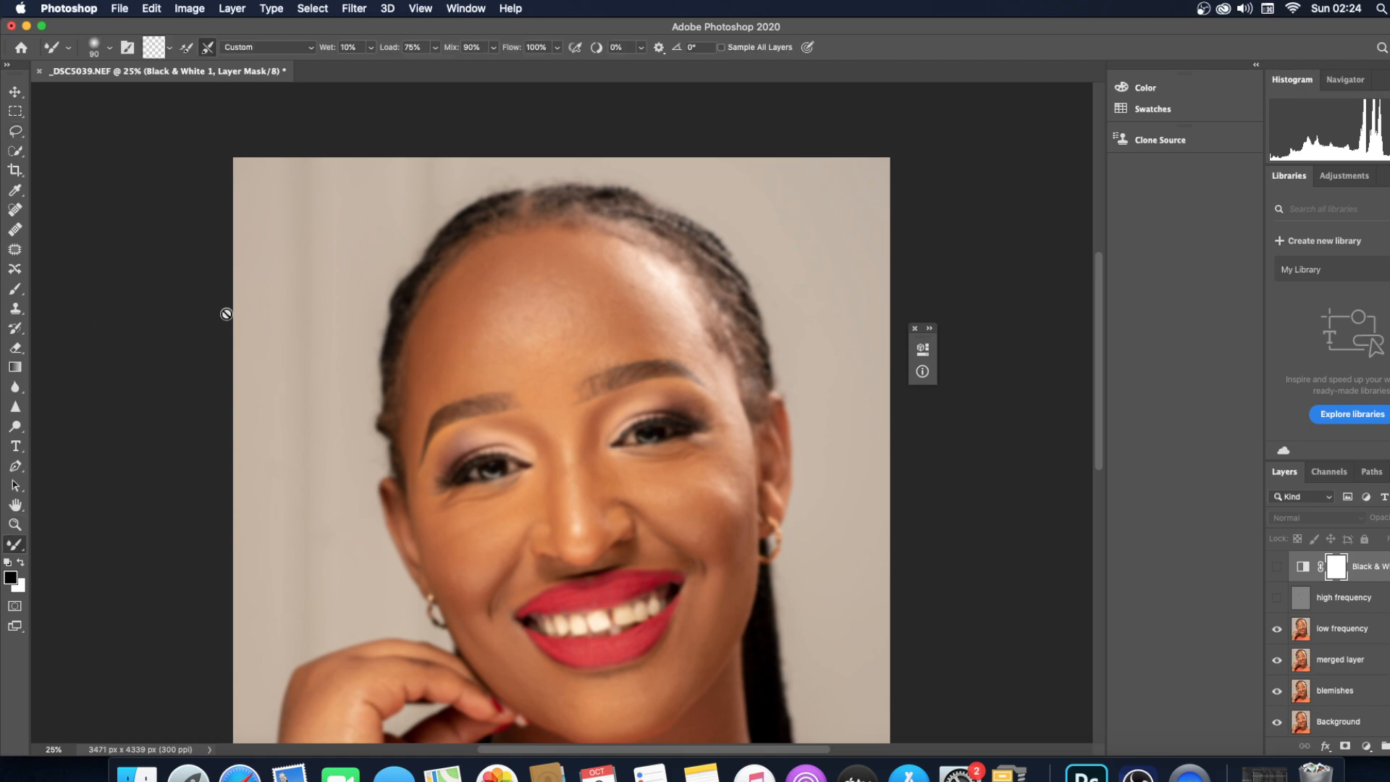
click(170, 48)
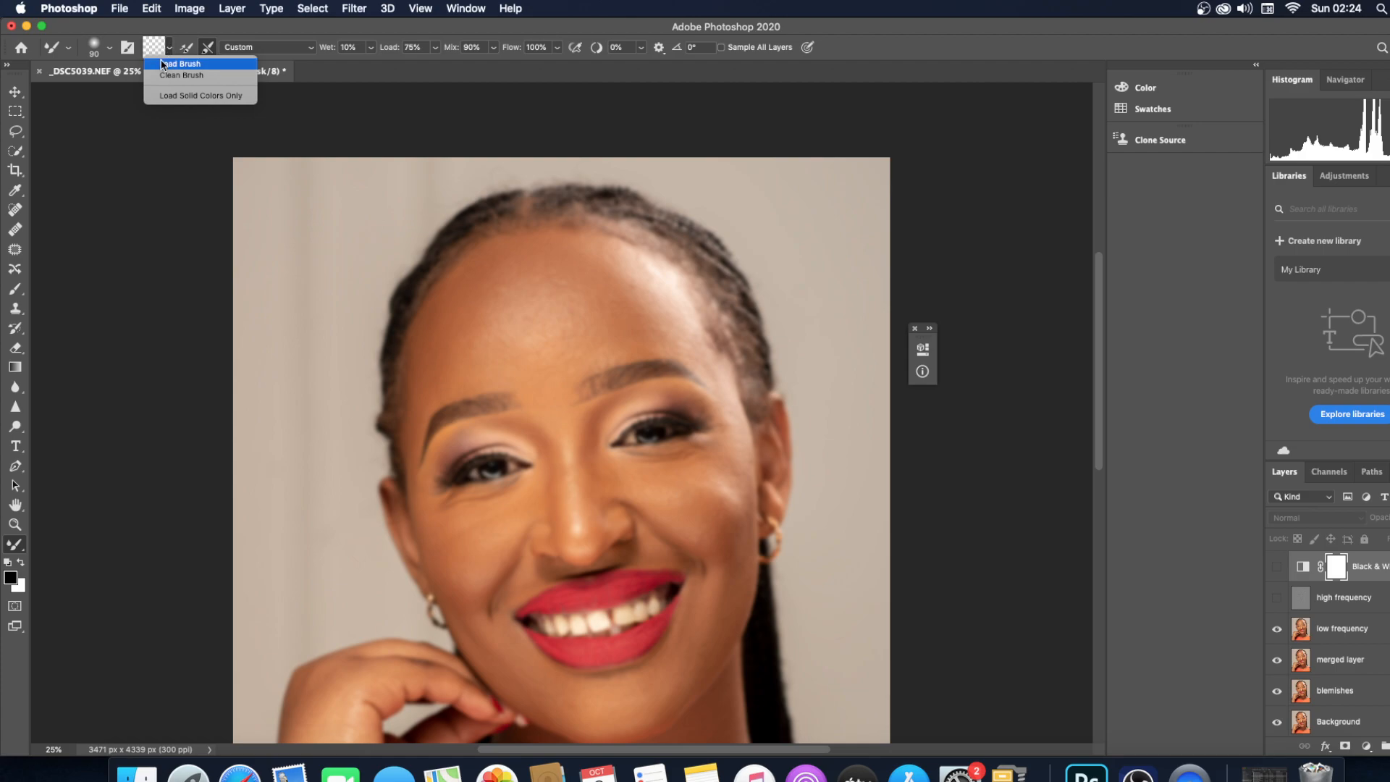
click(166, 76)
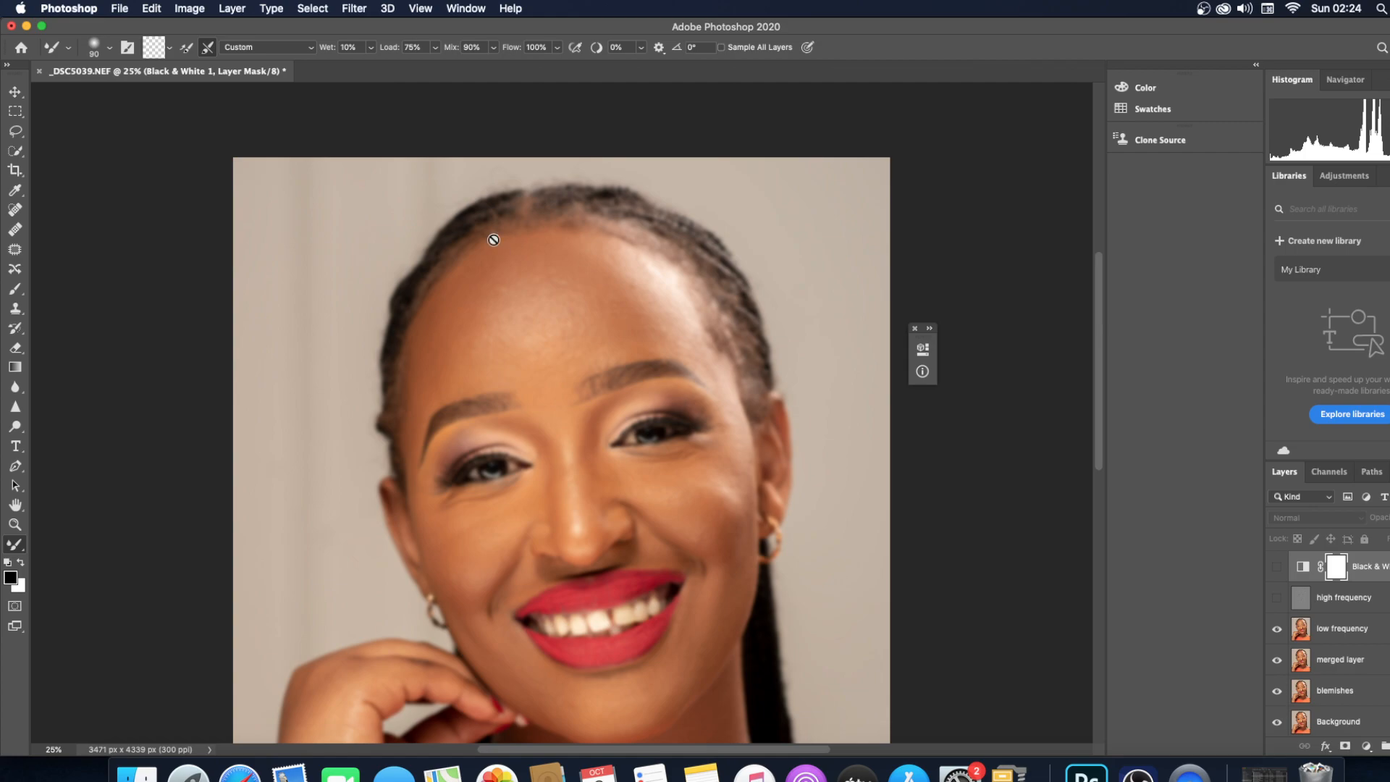
- Smooth the forehead on the low frequency layer with the Mixer Brush, using brush sizes of about 250 to 400
key(super+minus)
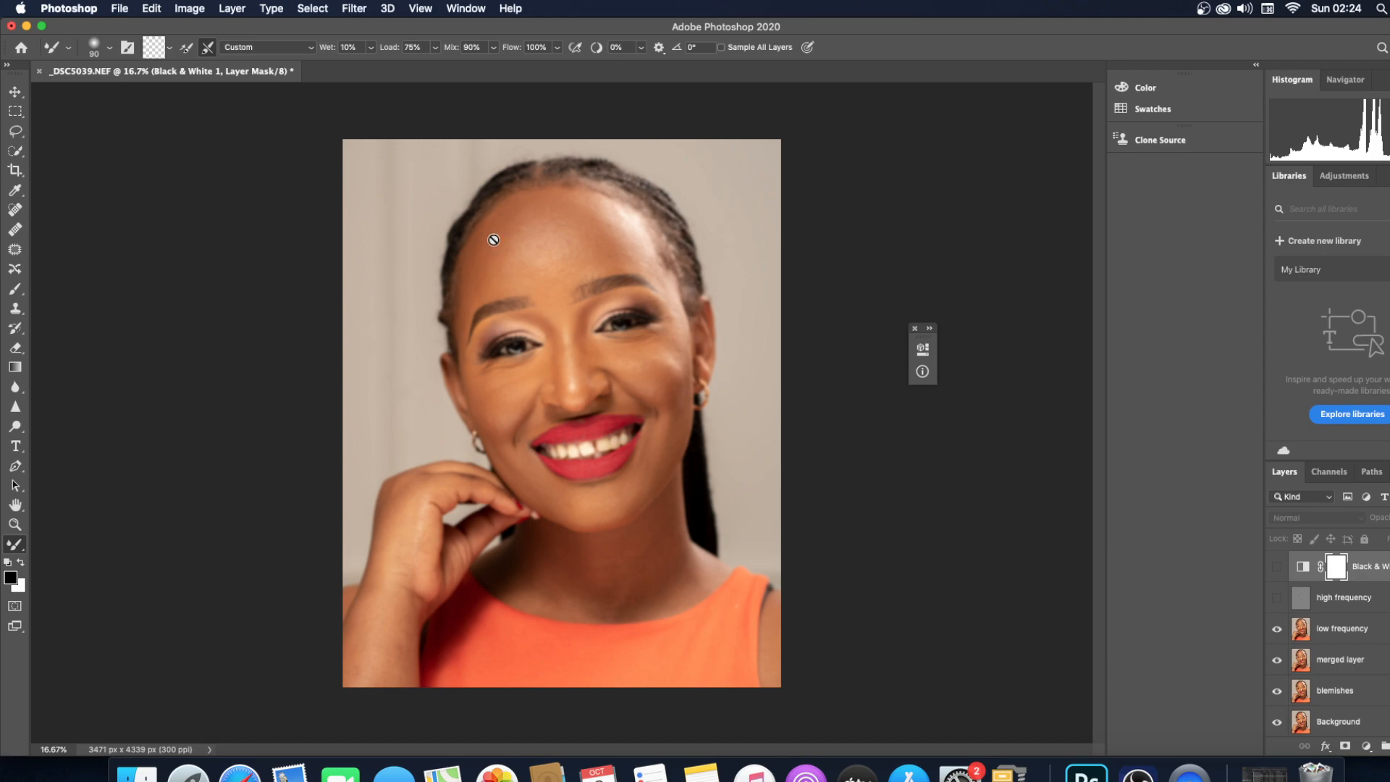
key(super+plus)
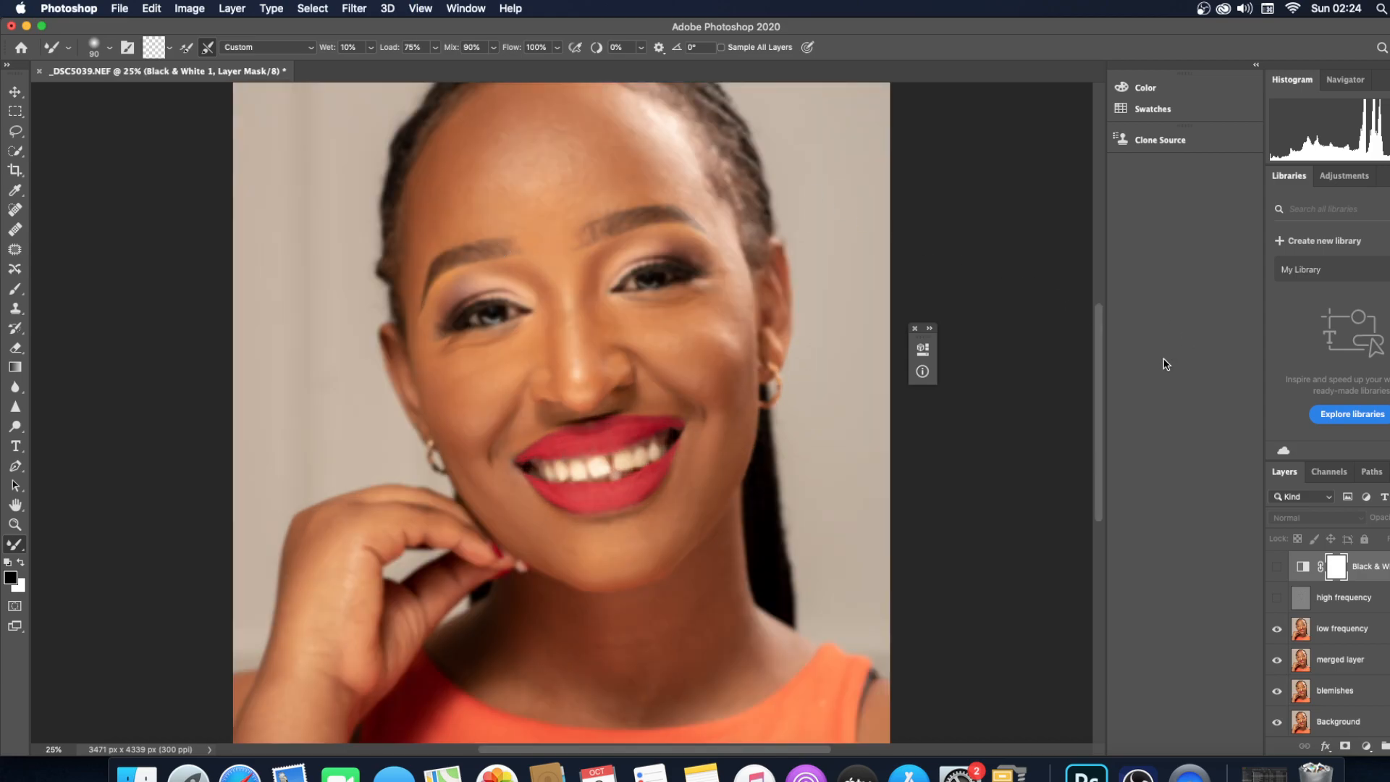
drag(1097, 393, 1099, 363)
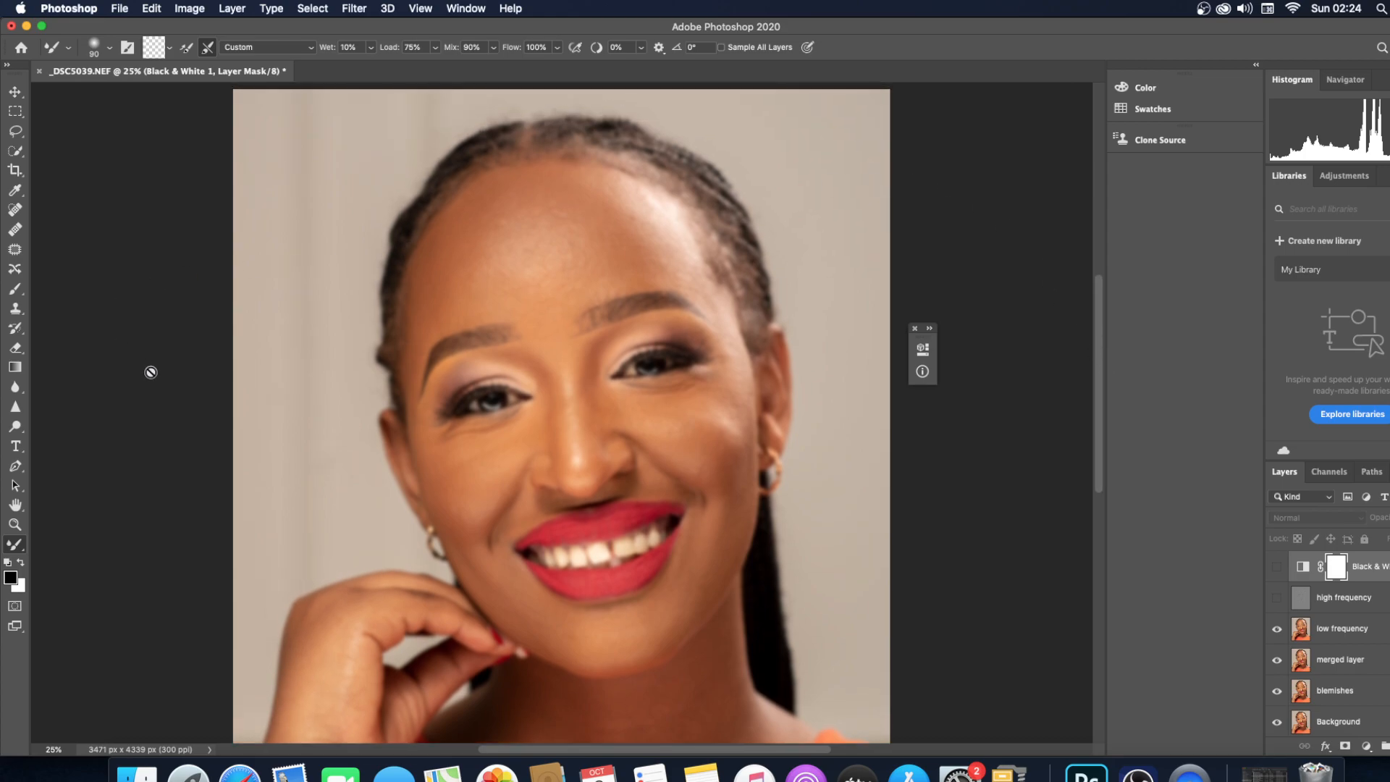
click(1348, 631)
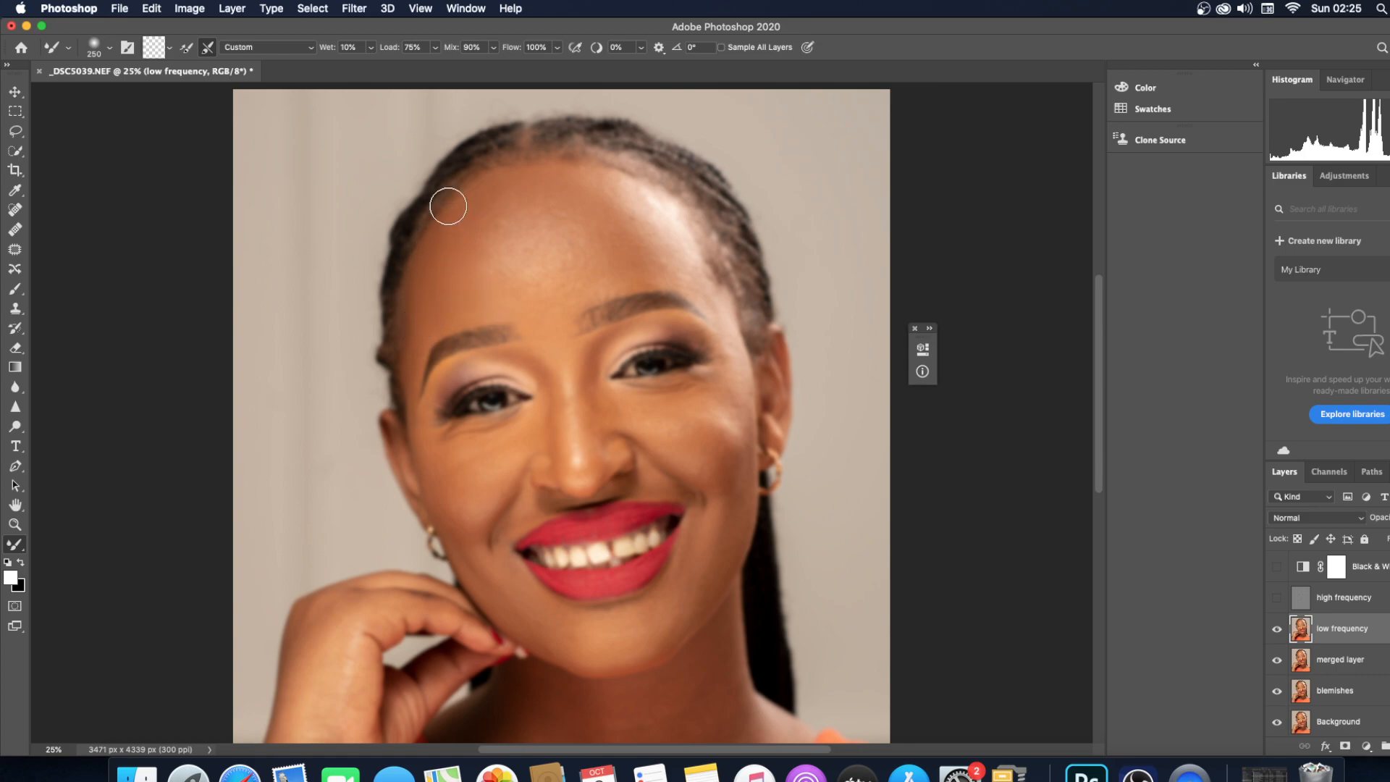
key(bracketright)
key(bracketright)
key(bracketleft)
key(bracketleft)
key(bracketright)
key(bracketright)
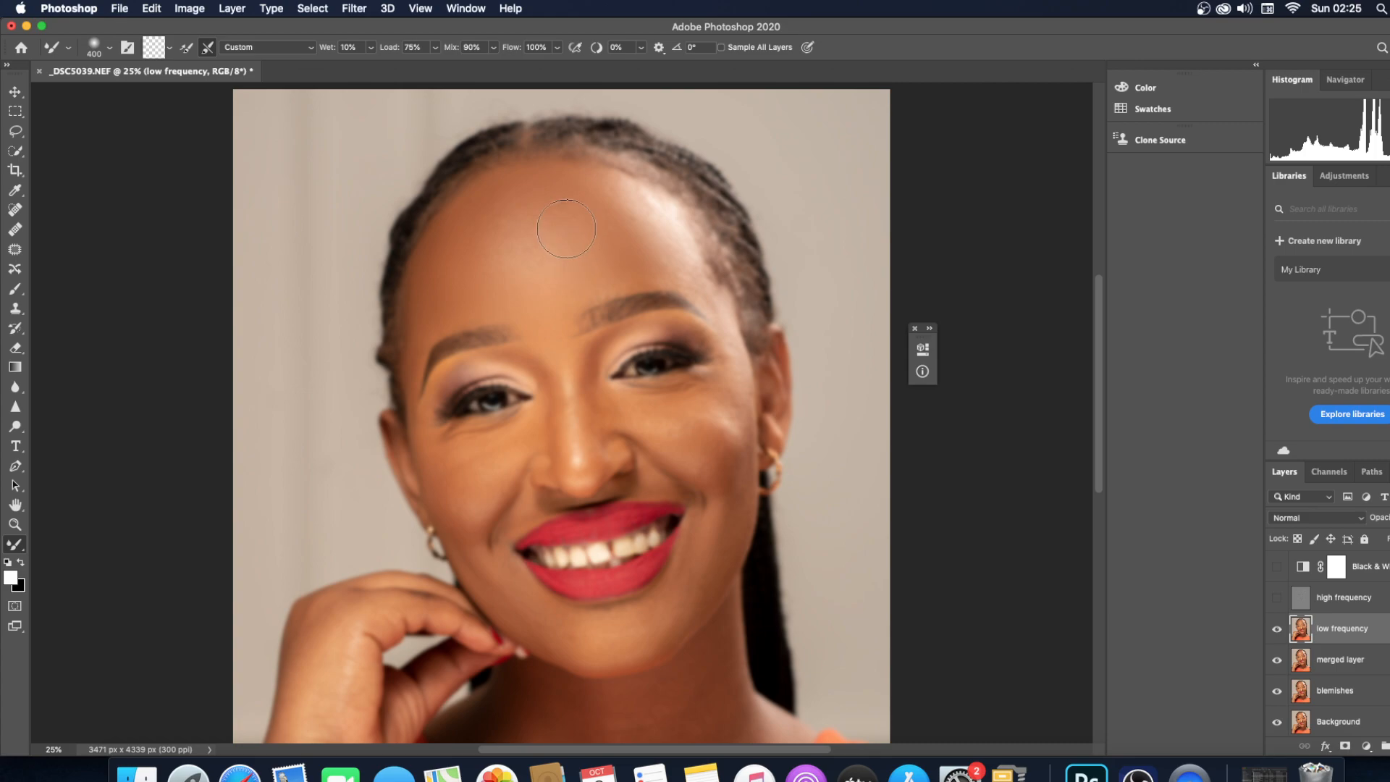
key(bracketleft)
mouse_move(625, 223)
mouse_down()
mouse_move(655, 262)
mouse_move(610, 184)
mouse_move(668, 235)
mouse_move(652, 197)
mouse_move(698, 277)
mouse_move(676, 276)
mouse_move(605, 194)
mouse_move(631, 205)
mouse_move(592, 182)
mouse_move(619, 184)
mouse_move(586, 185)
mouse_move(634, 240)
mouse_up()
mouse_move(470, 245)
mouse_down()
mouse_move(415, 341)
mouse_move(476, 313)
mouse_move(414, 329)
mouse_move(406, 349)
mouse_move(429, 244)
mouse_move(474, 187)
mouse_move(569, 166)
mouse_move(494, 332)
mouse_move(478, 302)
mouse_move(532, 310)
mouse_move(576, 285)
mouse_move(552, 257)
mouse_up()
- Toggle the high frequency layer's visibility to check the smoothed forehead with and without its texture, leaving the layer hidden
click(1278, 599)
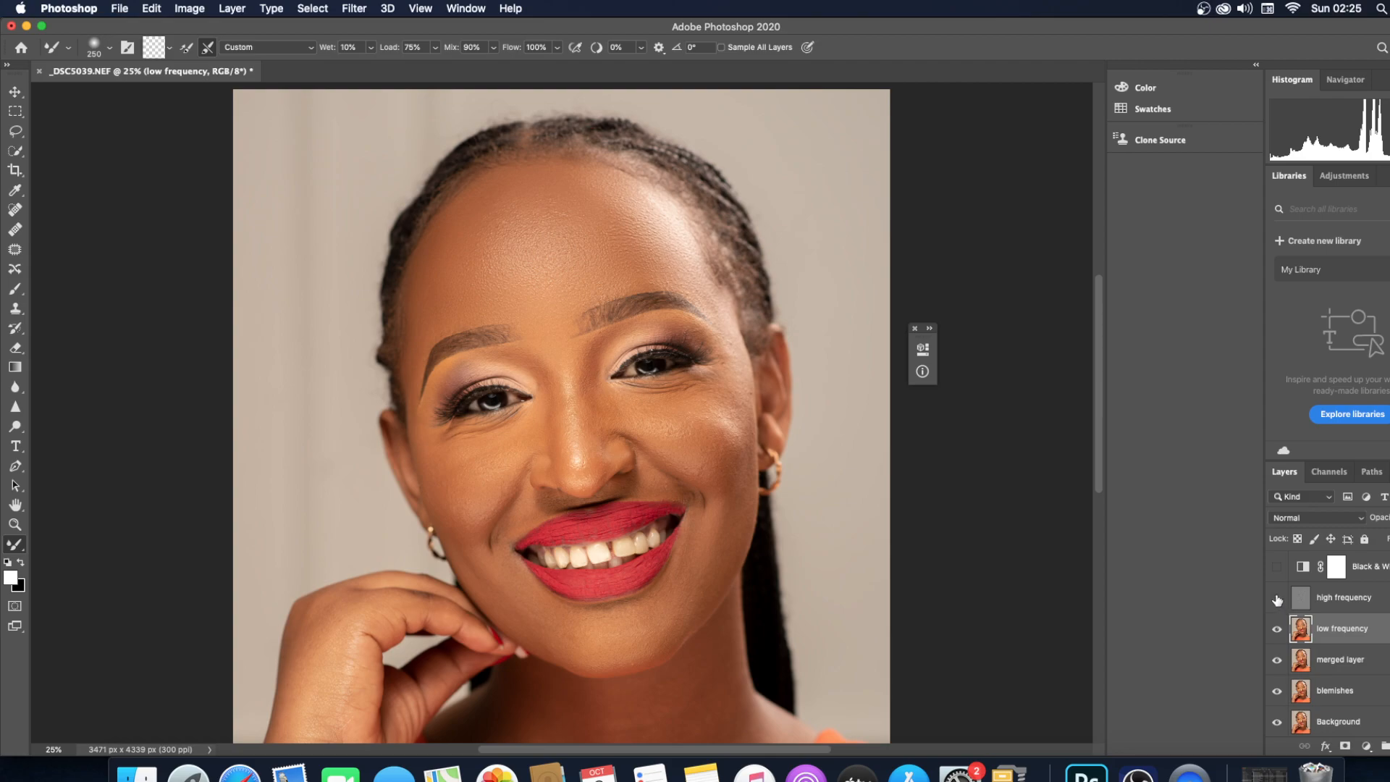
click(1278, 601)
click(1281, 603)
click(1279, 601)
- Rotate the canvas view to -103° and reduce the Mixer Brush size to 100
key(r)
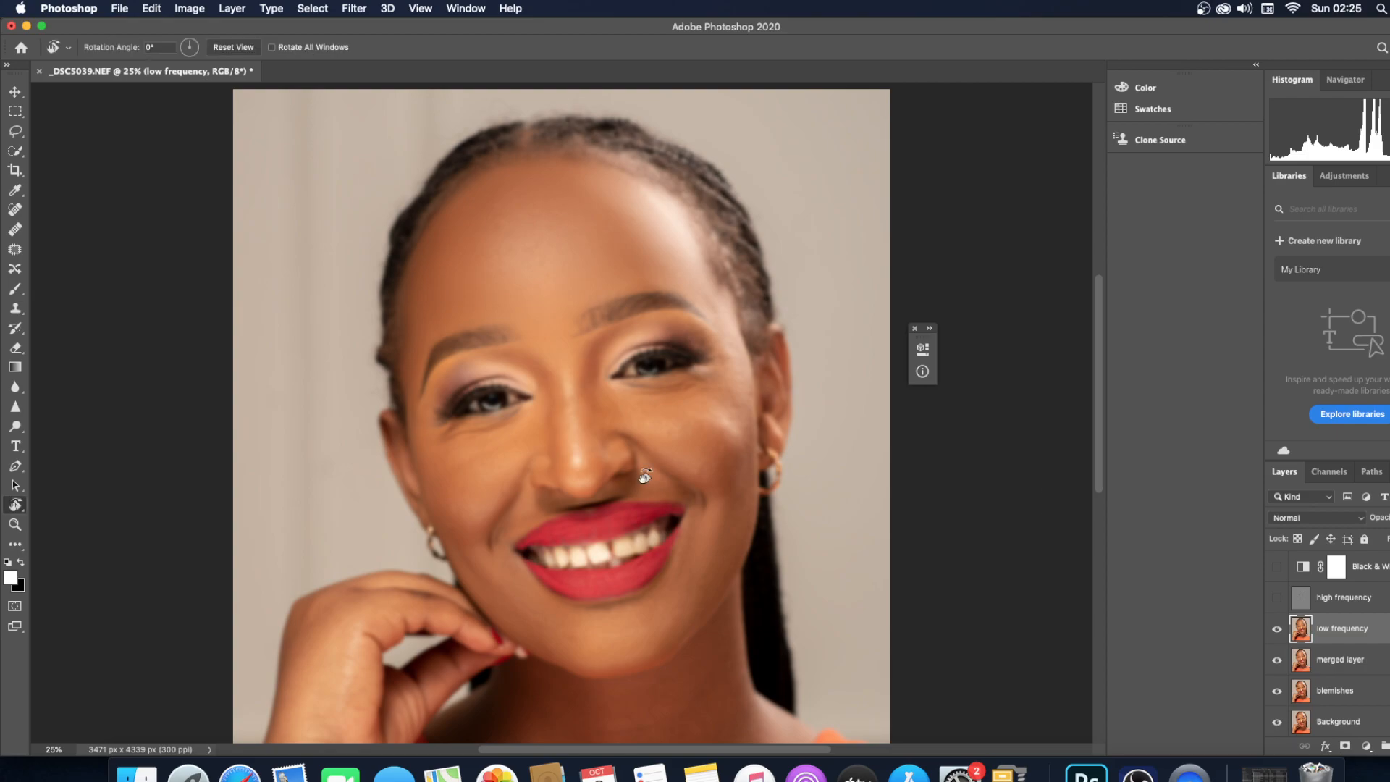
drag(457, 346, 433, 532)
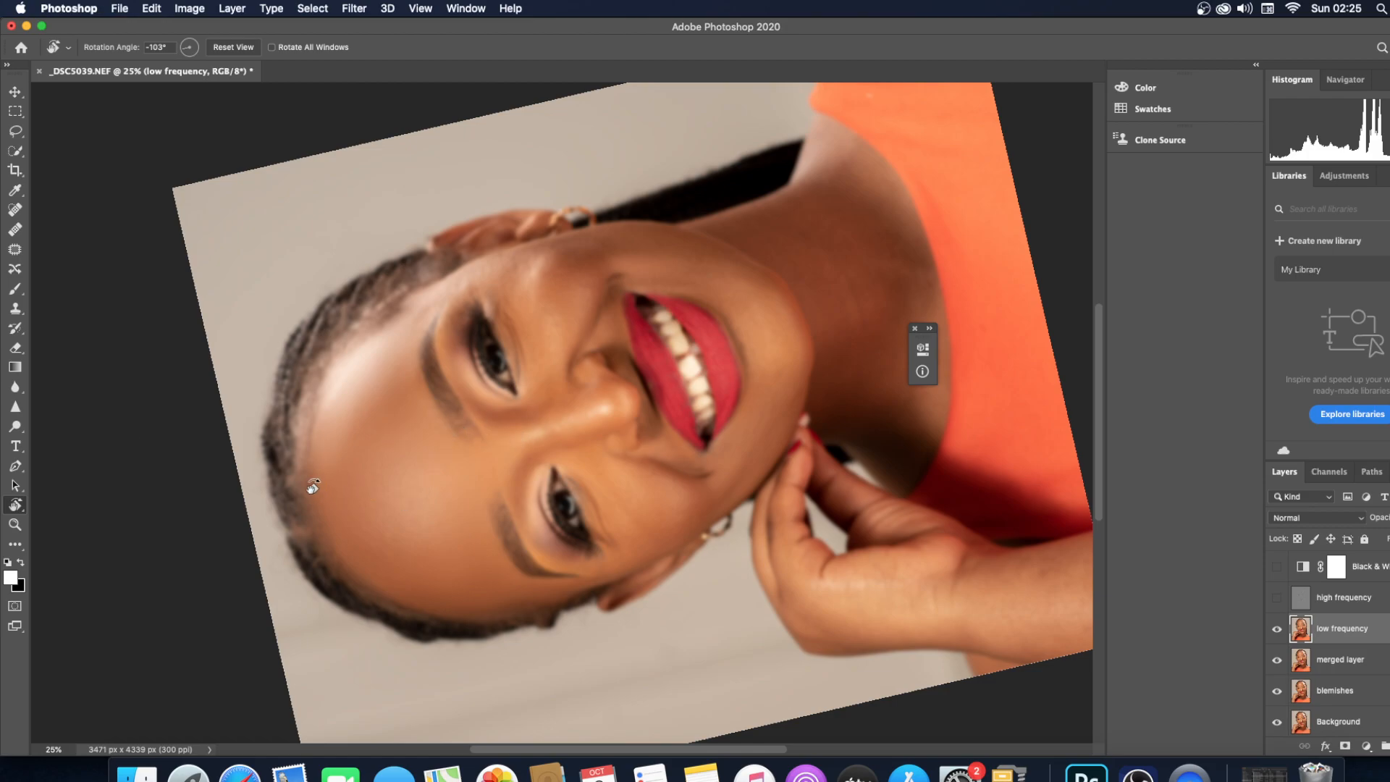
click(14, 544)
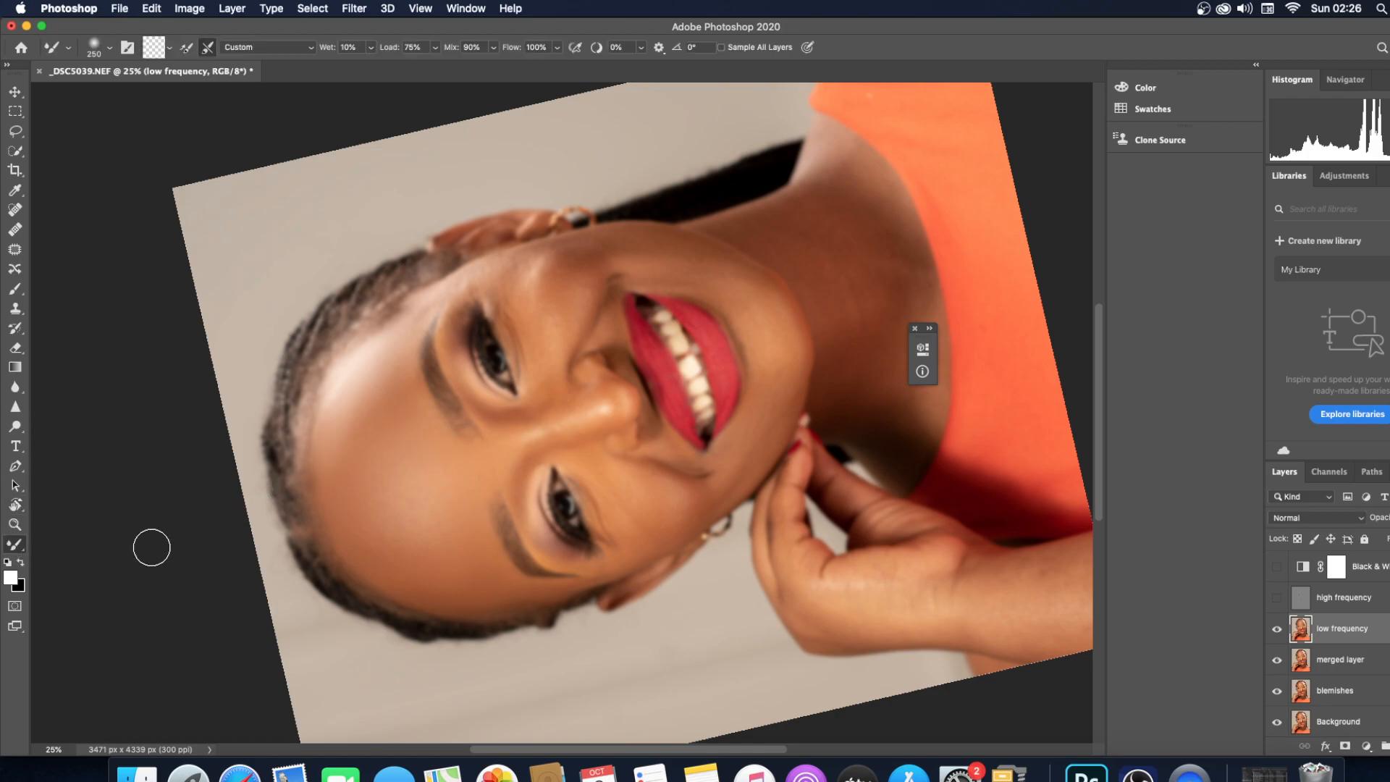
key(bracketleft)
key(bracketleft)
key(bracketleft)
key(bracketleft)
key(bracketleft)
- With the canvas view rotated to -49°, blend the skin around the eyes with a small Mixer Brush of about size 100 to 175
key(r)
drag(822, 227, 810, 522)
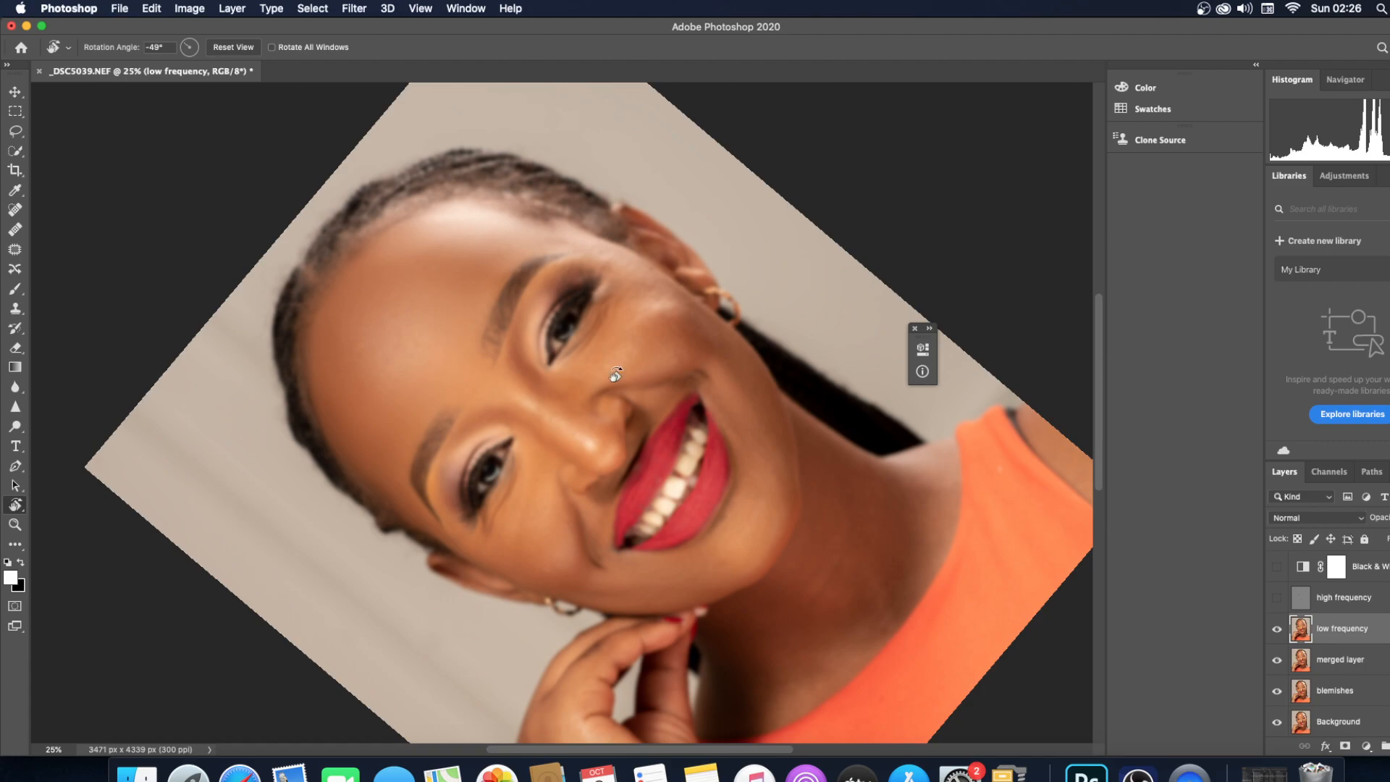
key(b)
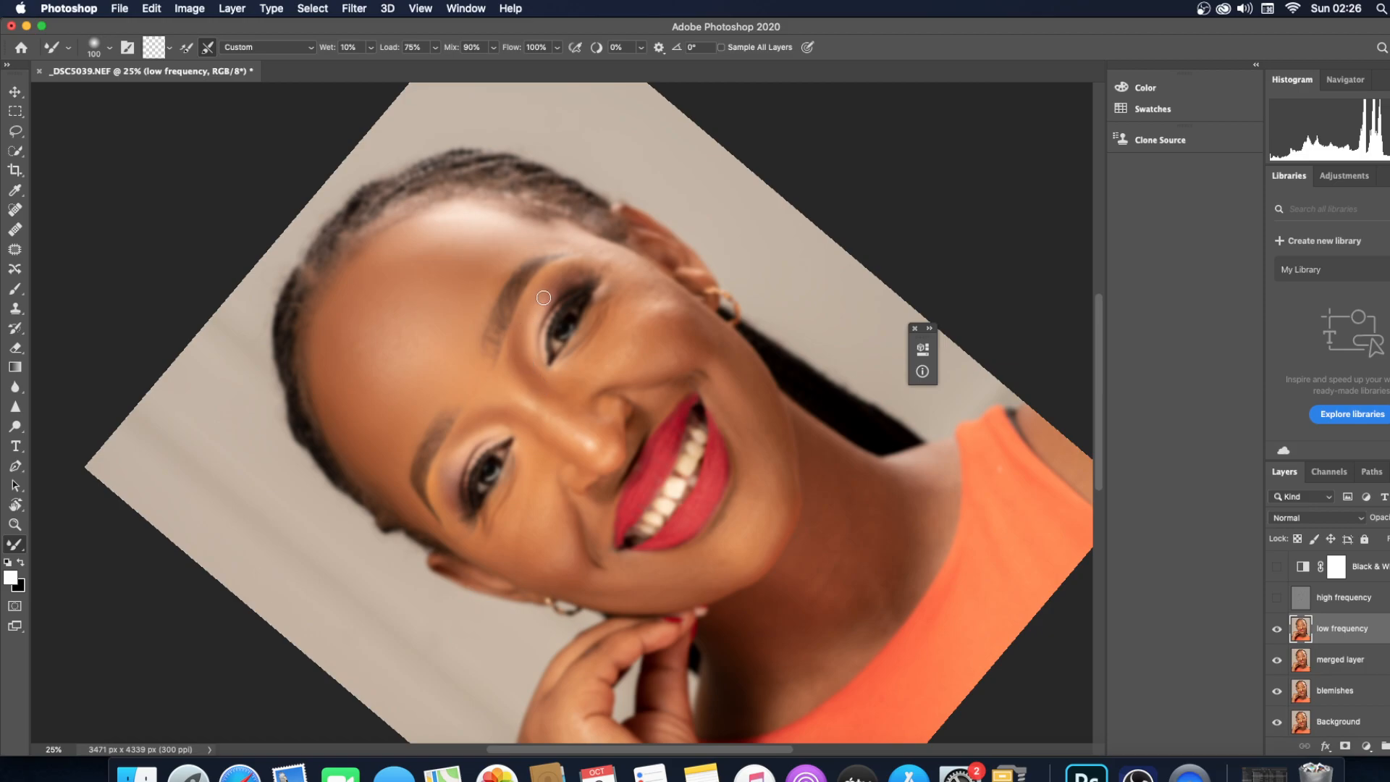
key(bracketright)
key(bracketright)
key(bracketright)
key(bracketleft)
key(bracketleft)
- Blend the bridge of the nose with the Mixer Brush at about size 125 in a 180° view, and return the canvas to nearly upright
key(r)
drag(581, 229, 465, 469)
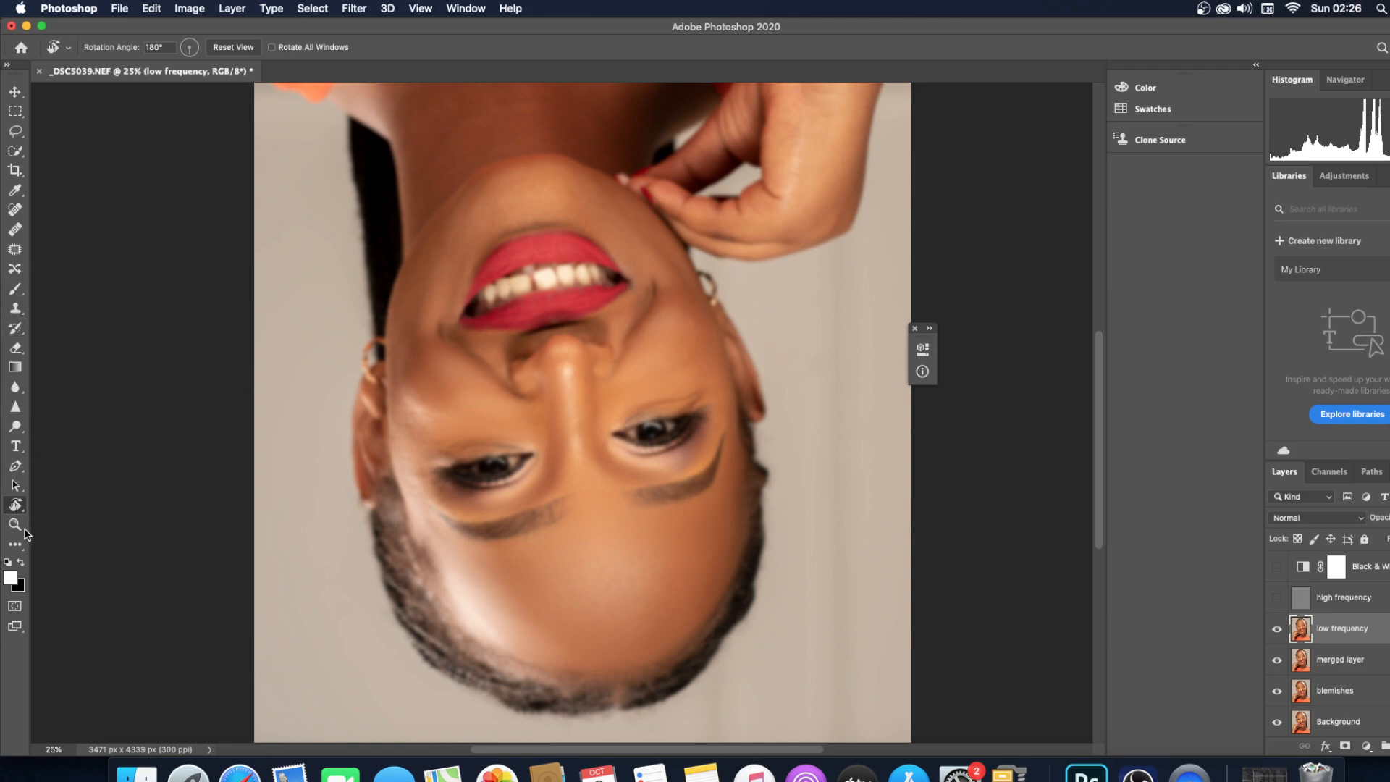
key(b)
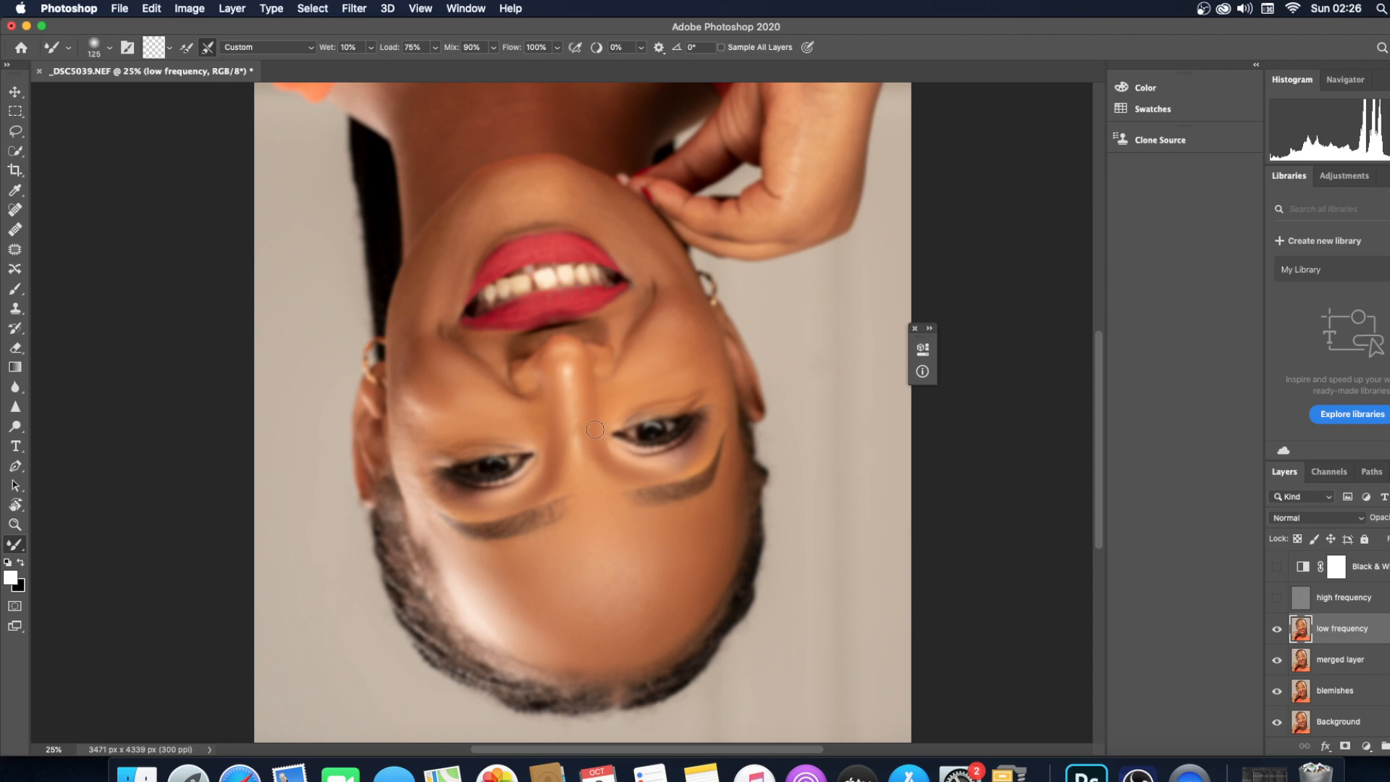
key(bracketright)
key(bracketright)
key(bracketleft)
key(r)
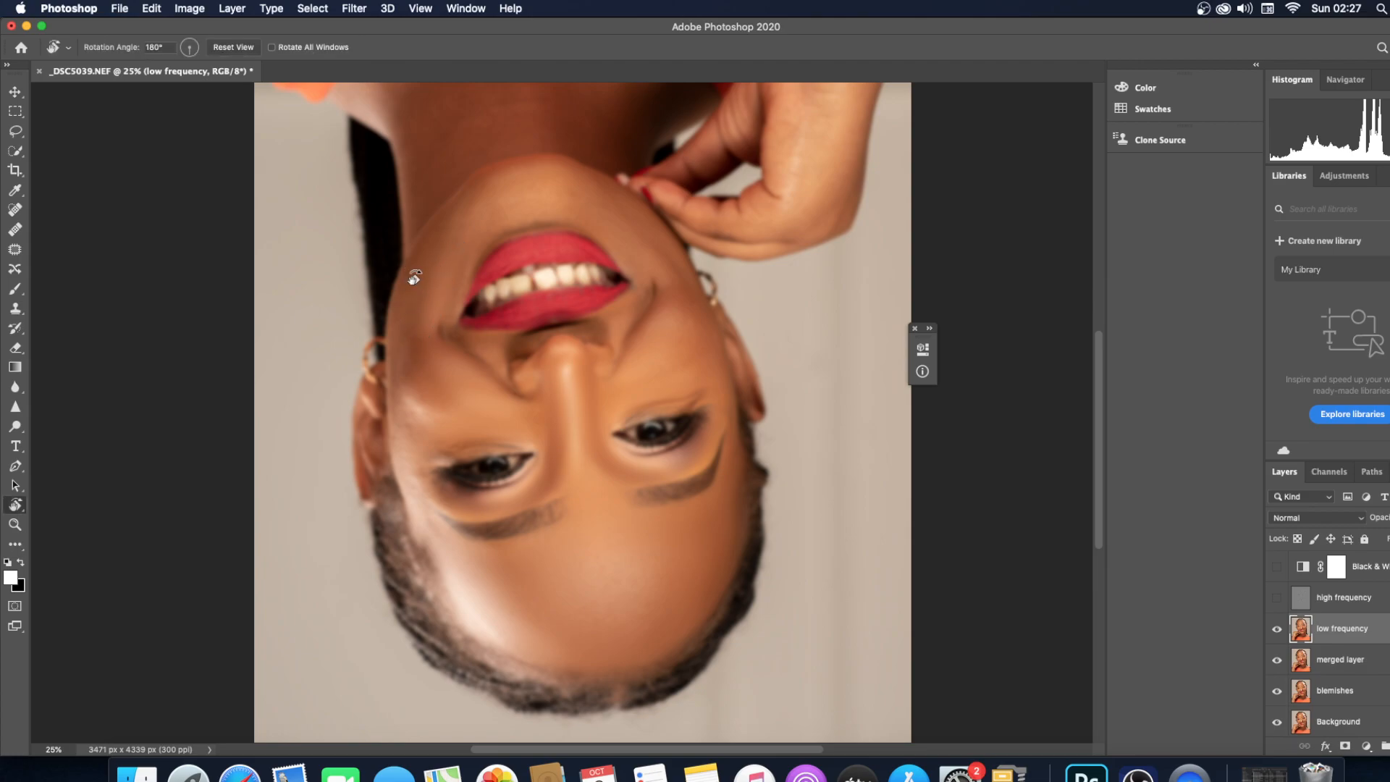
drag(613, 322, 445, 539)
click(14, 288)
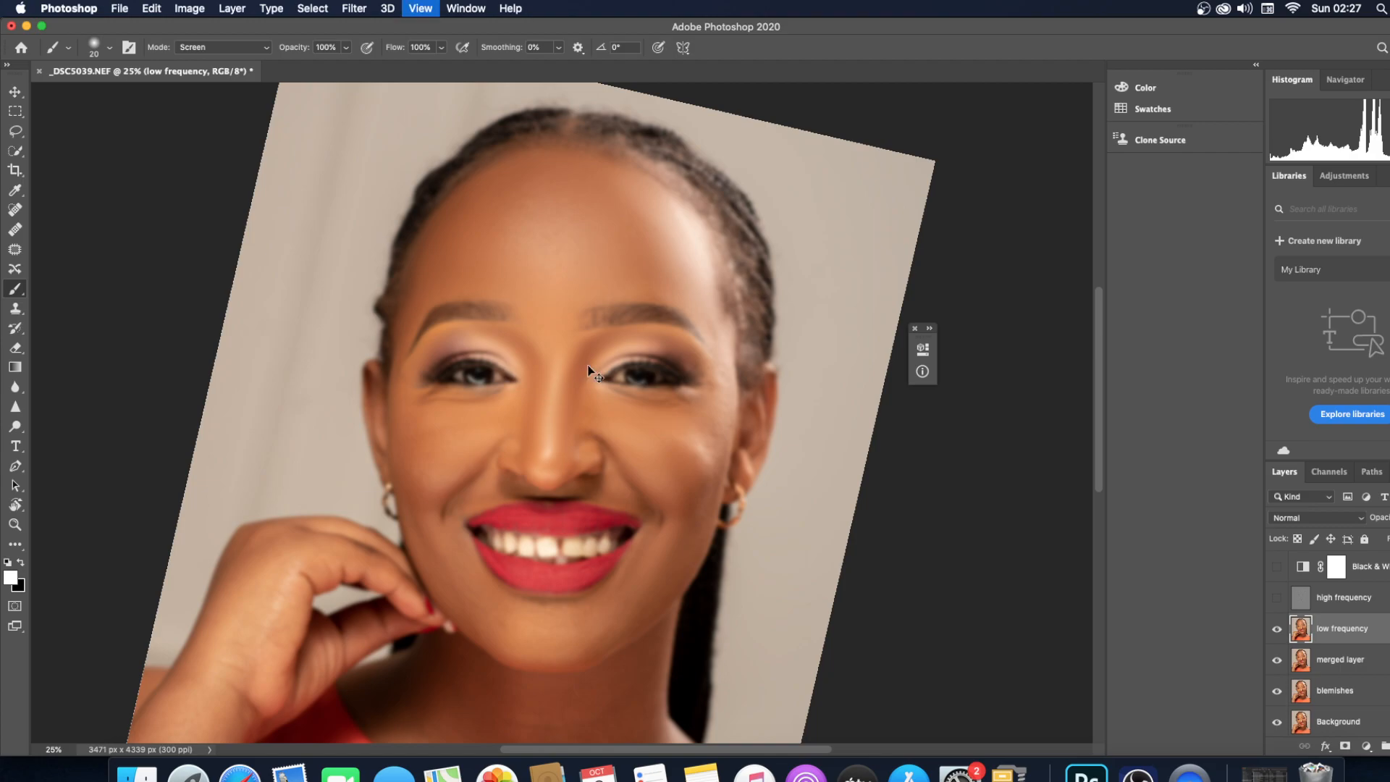
scroll(588, 366, up, 2)
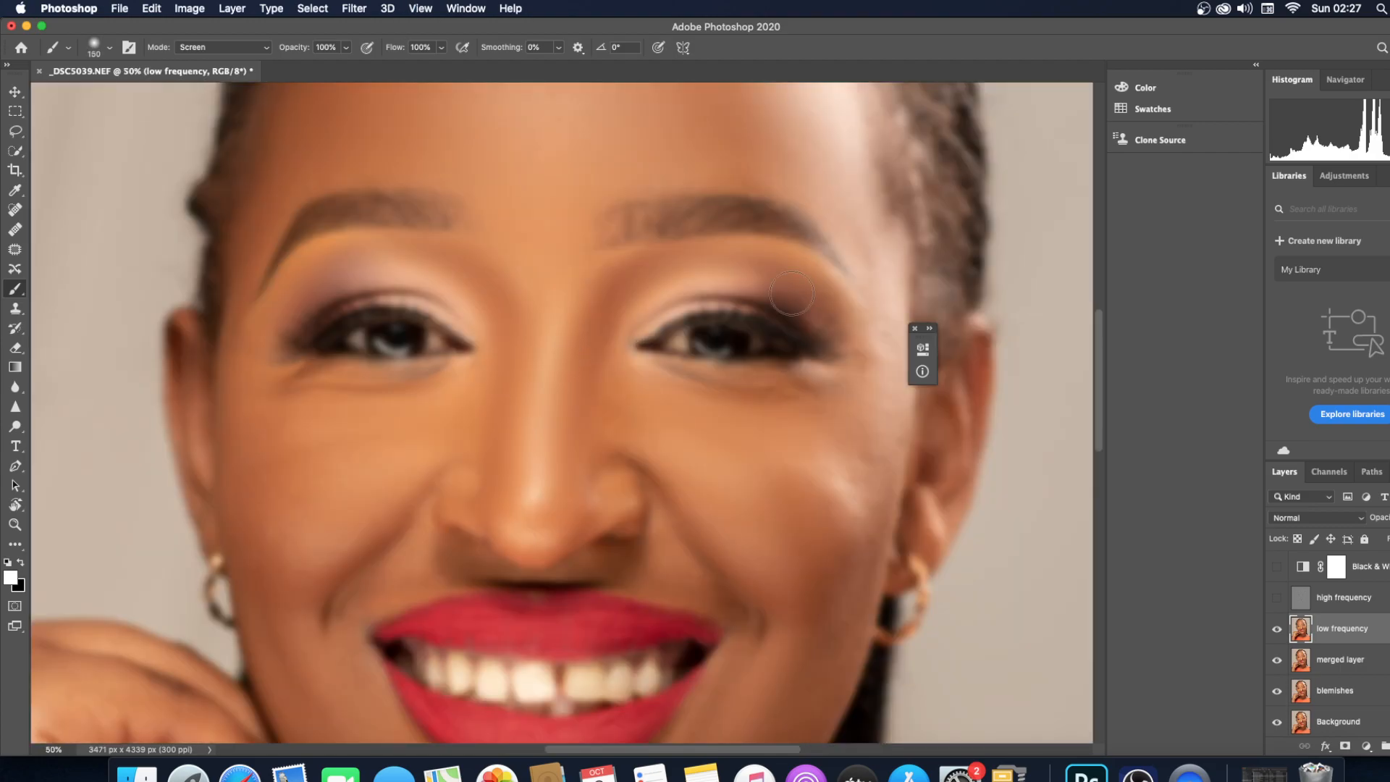
mouse_move(648, 413)
mouse_down()
mouse_move(636, 417)
mouse_move(643, 397)
mouse_up()
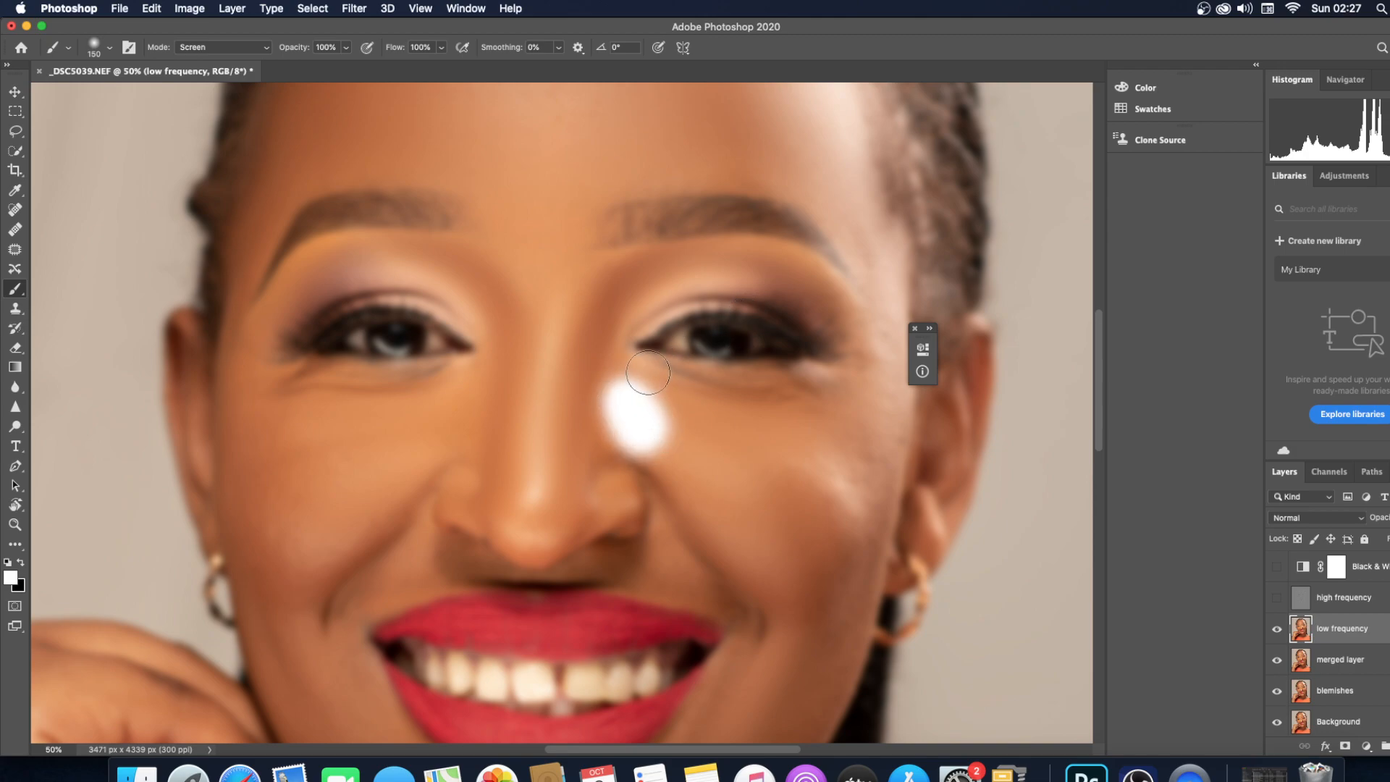
key(super+z)
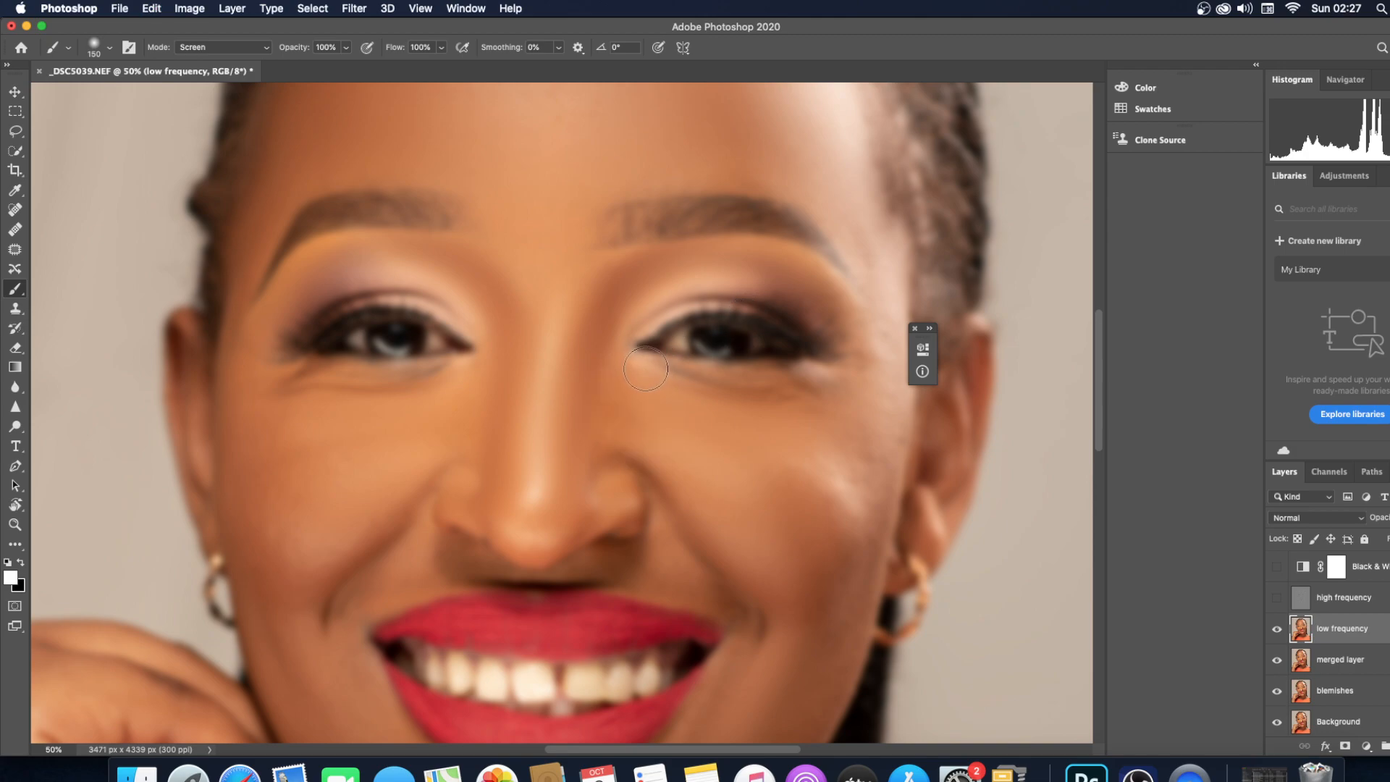
key(v)
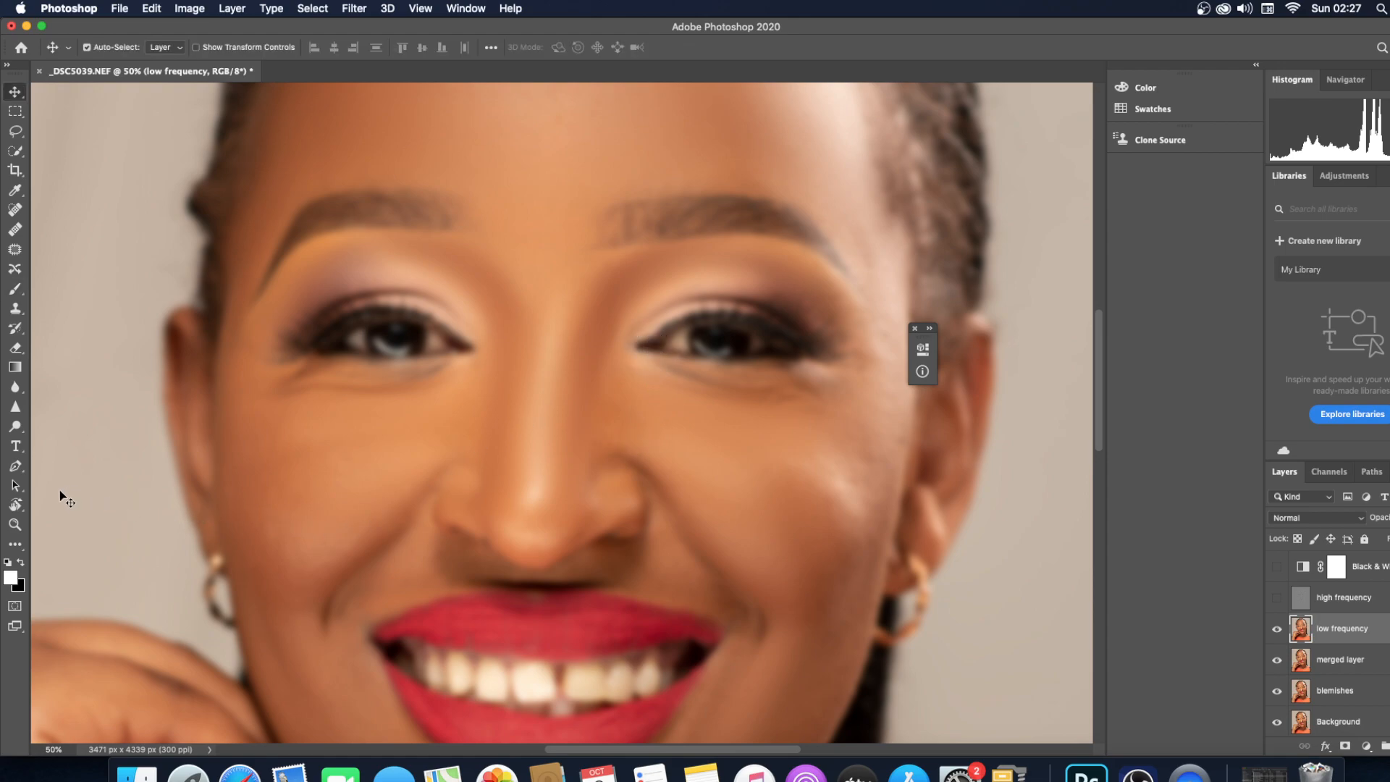
- Smooth the cheeks and under-eye areas on the low frequency layer with the Mixer Brush at sizes 175 to 200
click(15, 546)
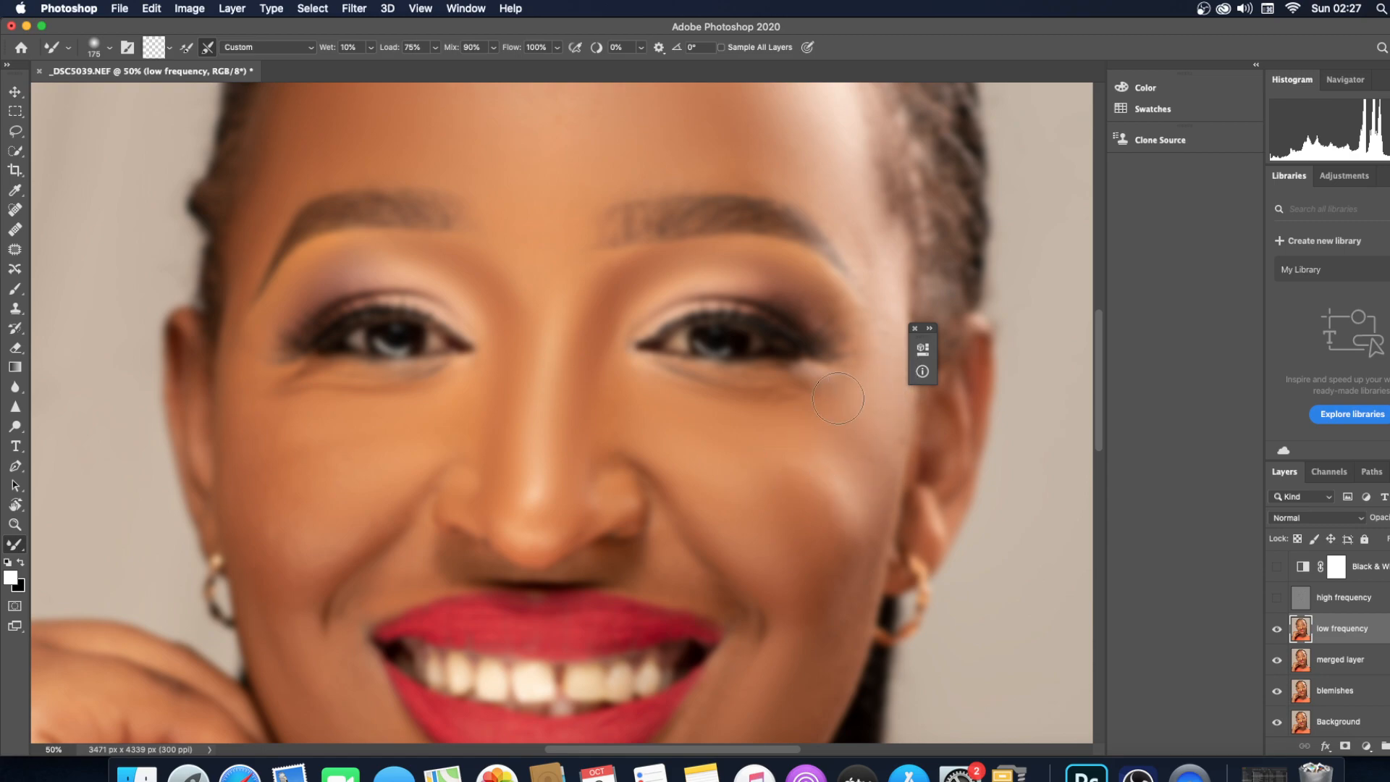
scroll(941, 449, up, 4)
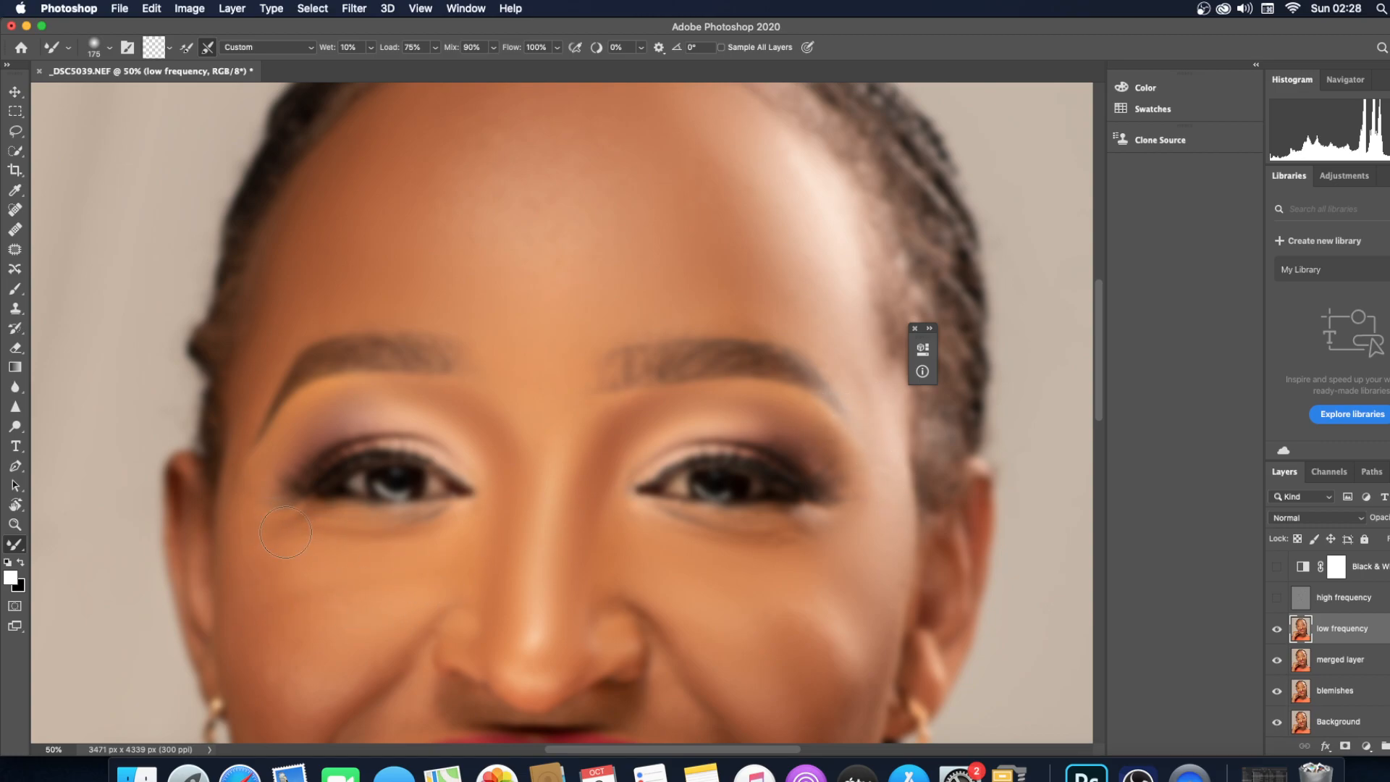
scroll(1104, 375, down, 4)
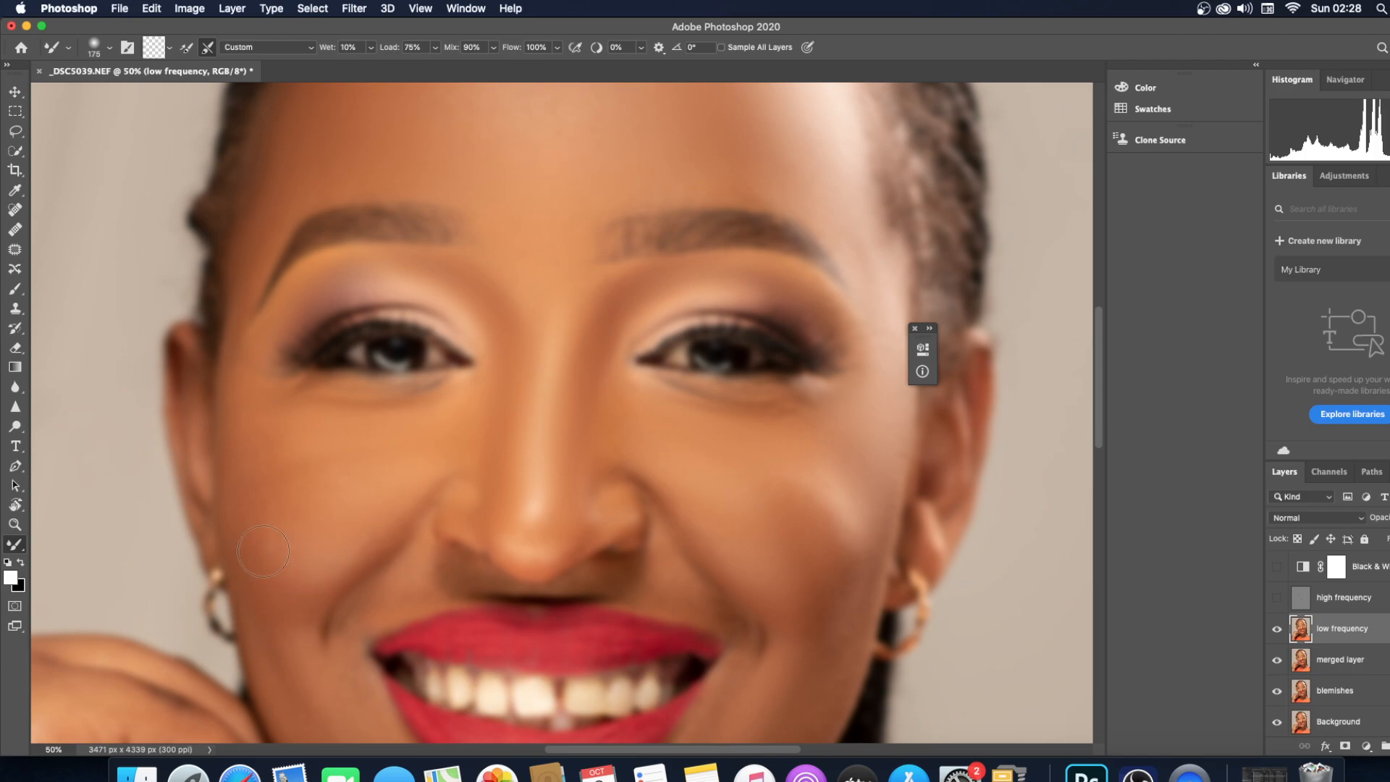
key(bracketright)
- Smooth the chin and the skin around the mouth with the Mixer Brush, adapting the brush size to each area
drag(1099, 413, 1101, 480)
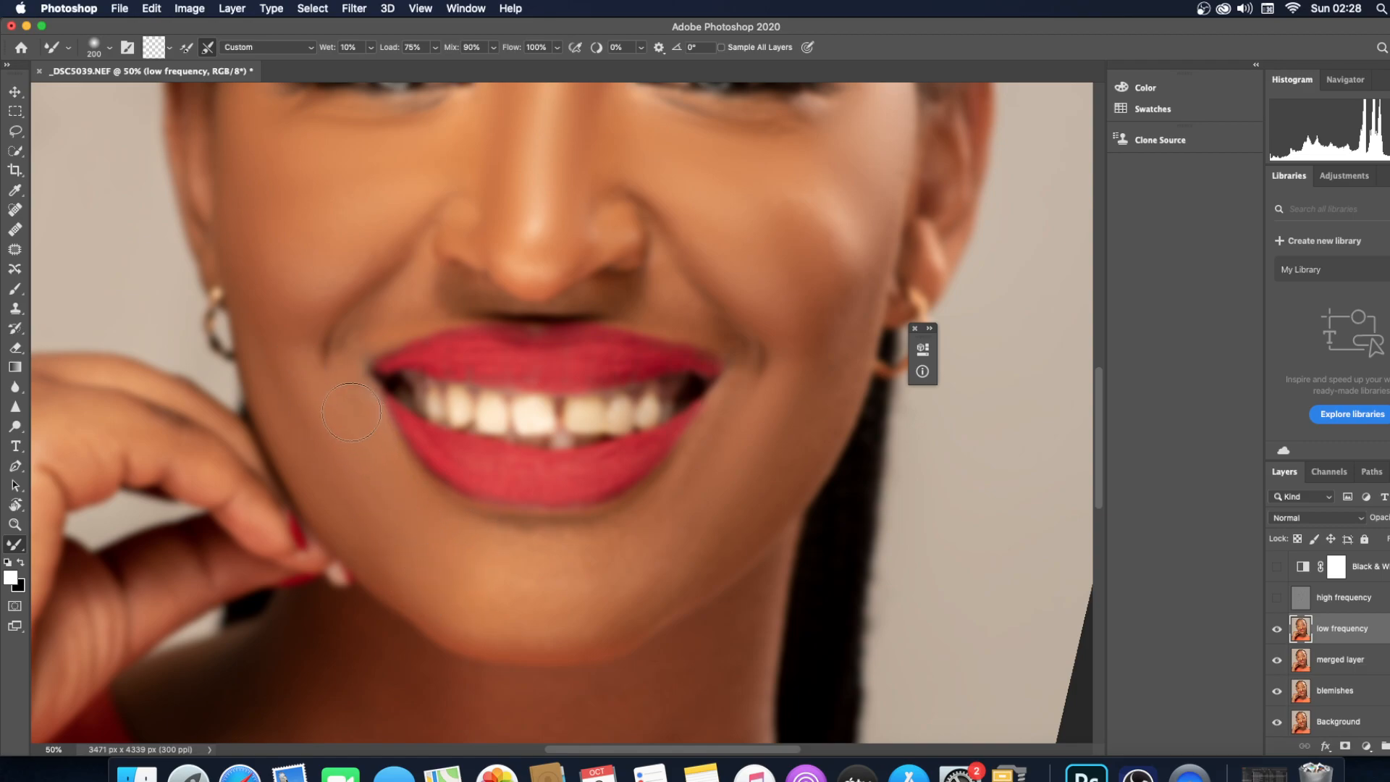
mouse_move(454, 612)
mouse_down()
mouse_move(545, 638)
mouse_move(660, 601)
mouse_move(543, 629)
mouse_up()
drag(669, 504, 631, 515)
key(bracketright)
key(bracketleft)
key(bracketleft)
key(bracketleft)
key(bracketleft)
key(bracketleft)
key(bracketright)
key(bracketright)
key(bracketright)
key(bracketright)
- Review the whole portrait upright at 25% zoom, toggling the high frequency layer to compare the smoothed skin with its texture
scroll(586, 443, up, 5)
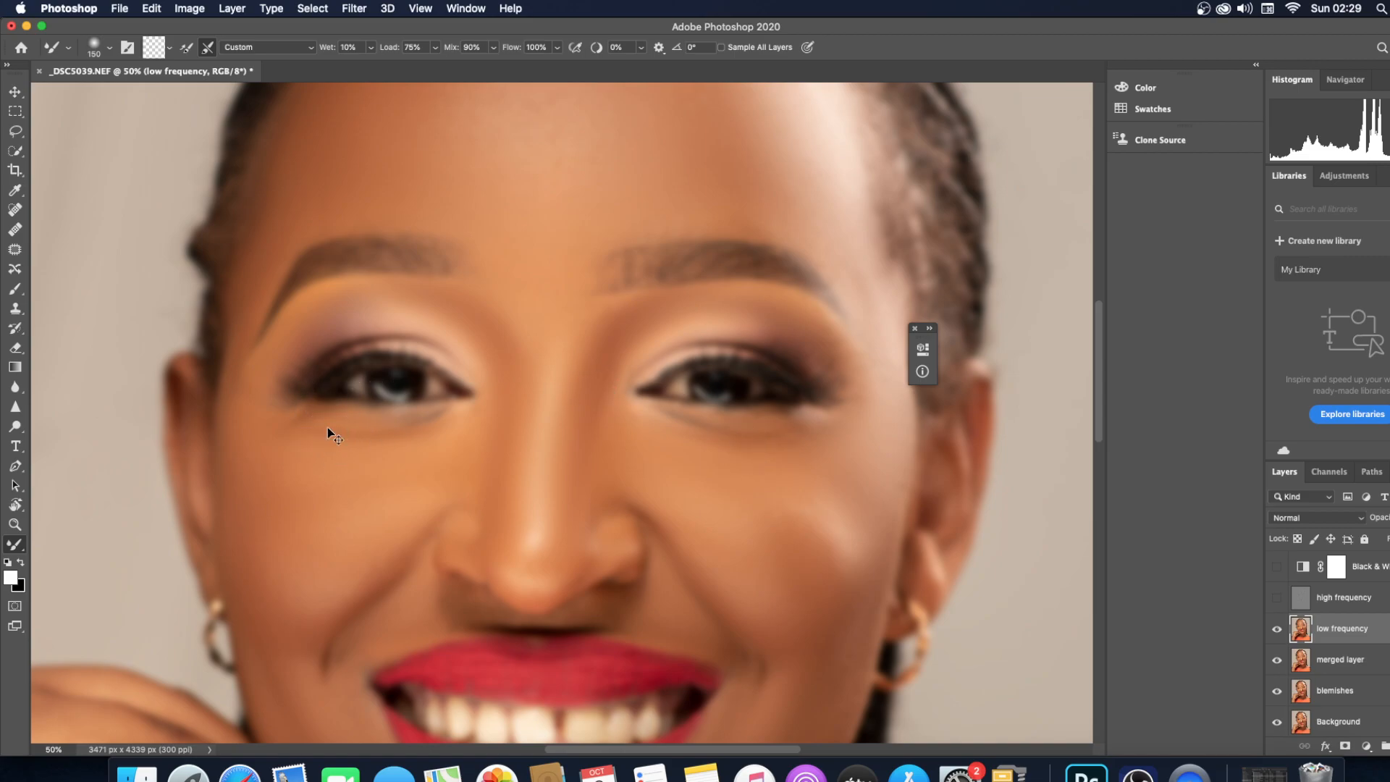
key(ctrl+minus)
key(ctrl+minus)
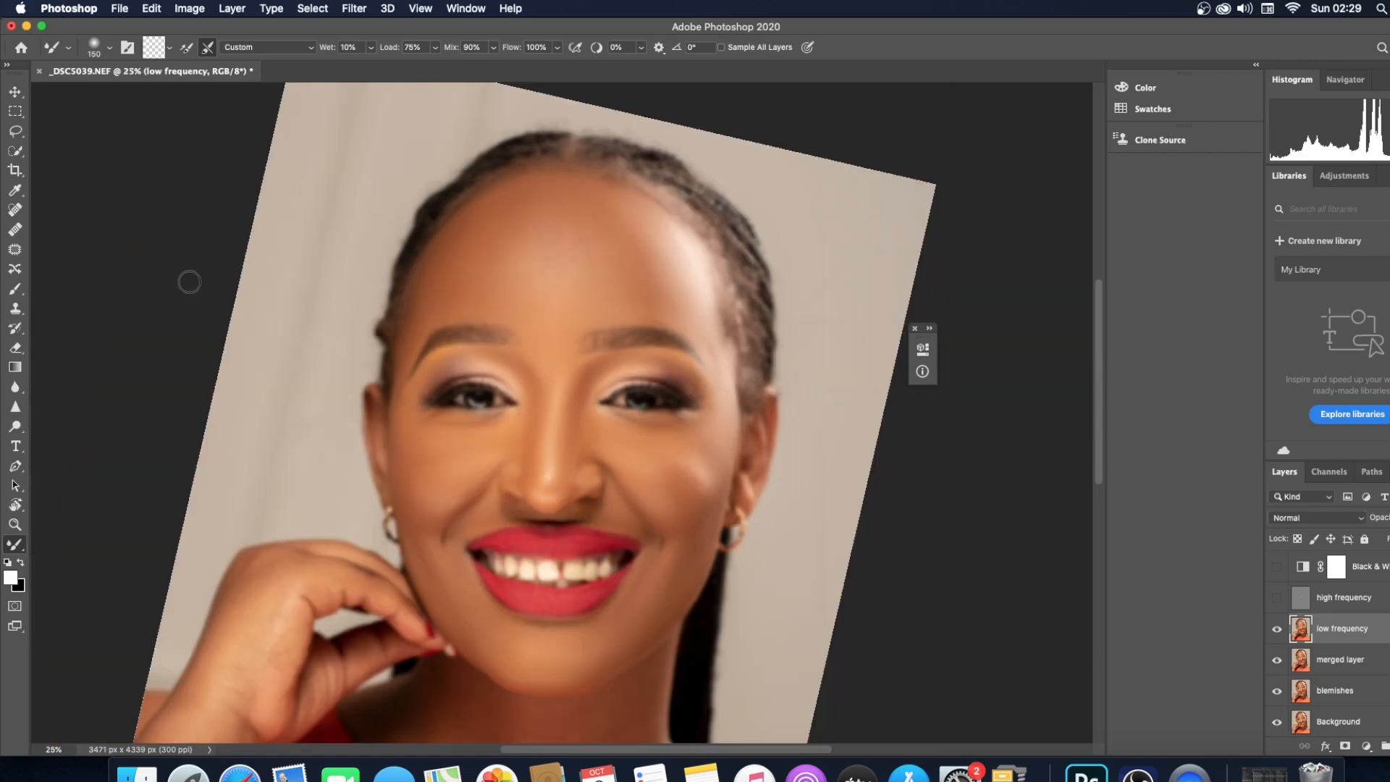
click(15, 170)
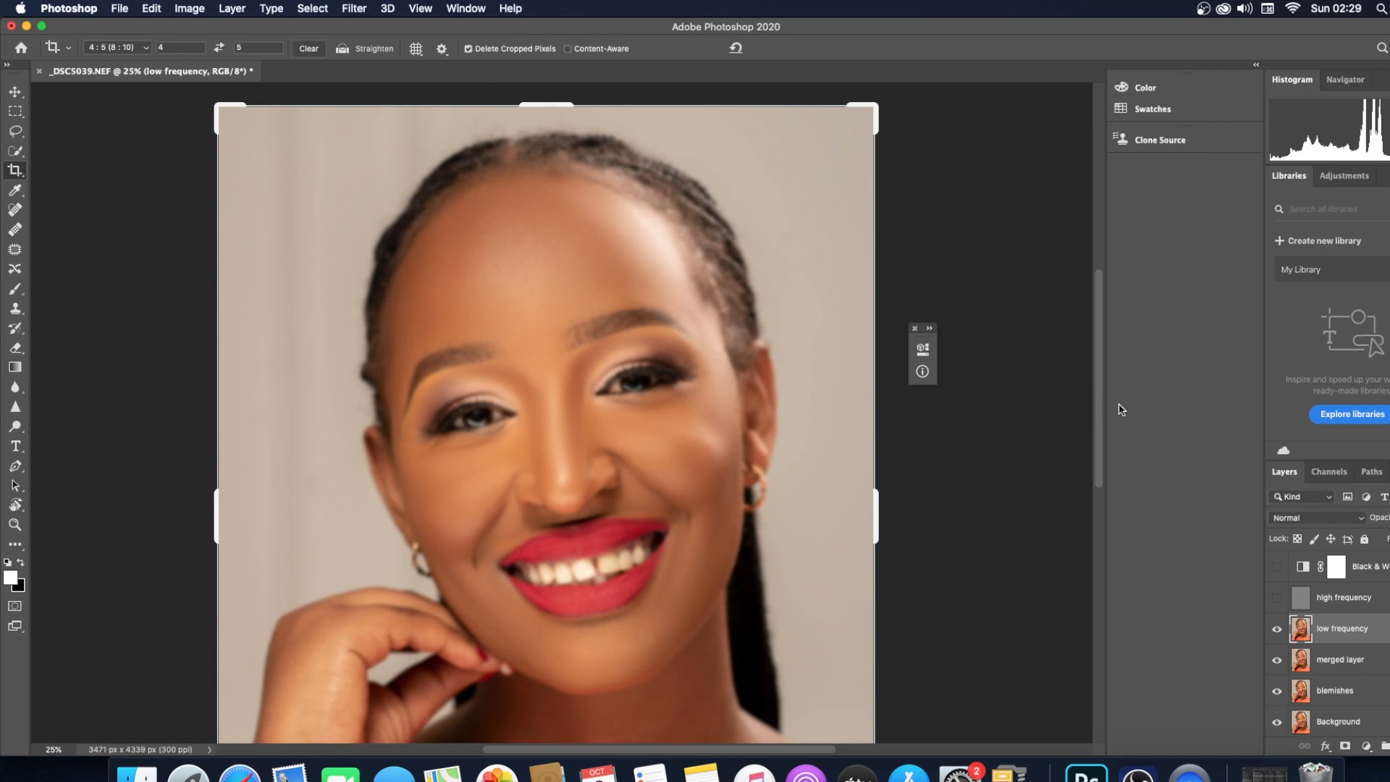
drag(1106, 437, 1090, 485)
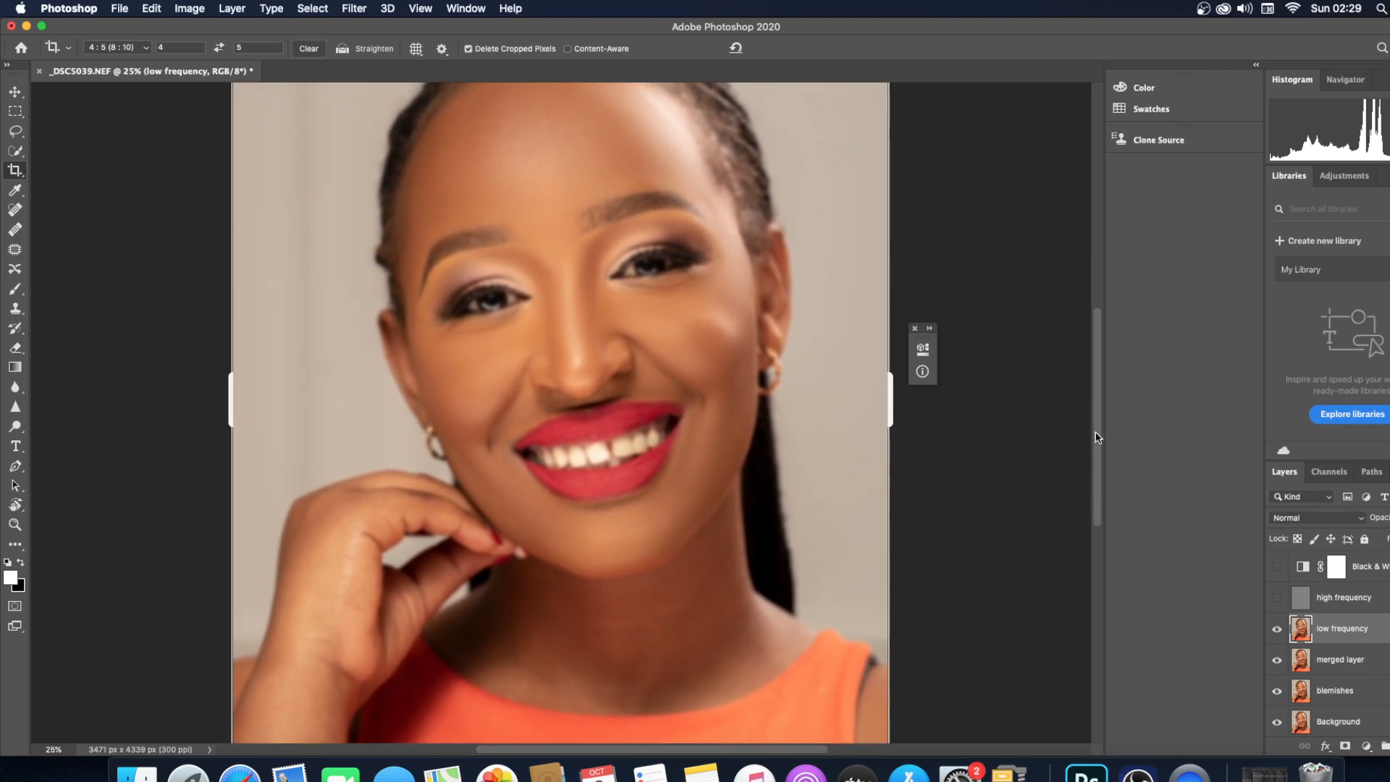
drag(1097, 437, 1096, 419)
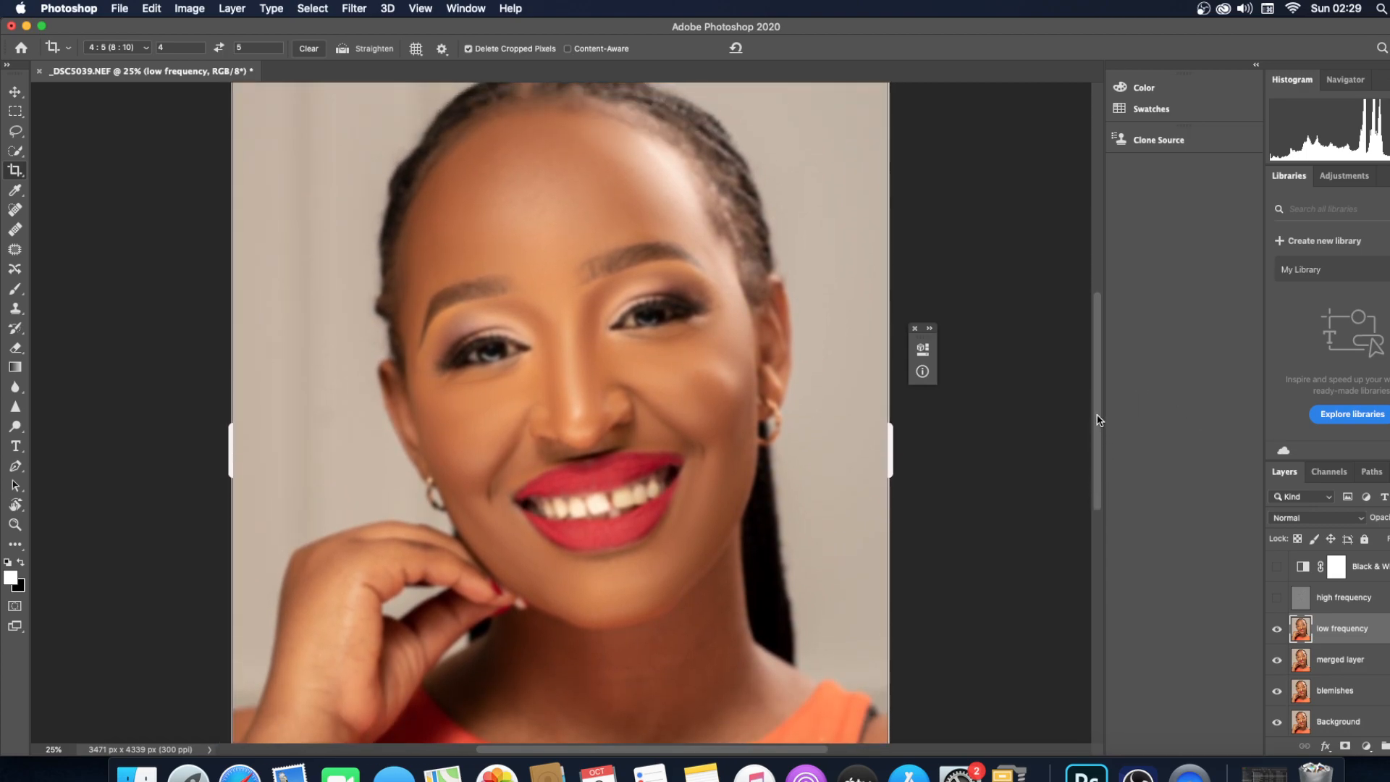
click(1278, 599)
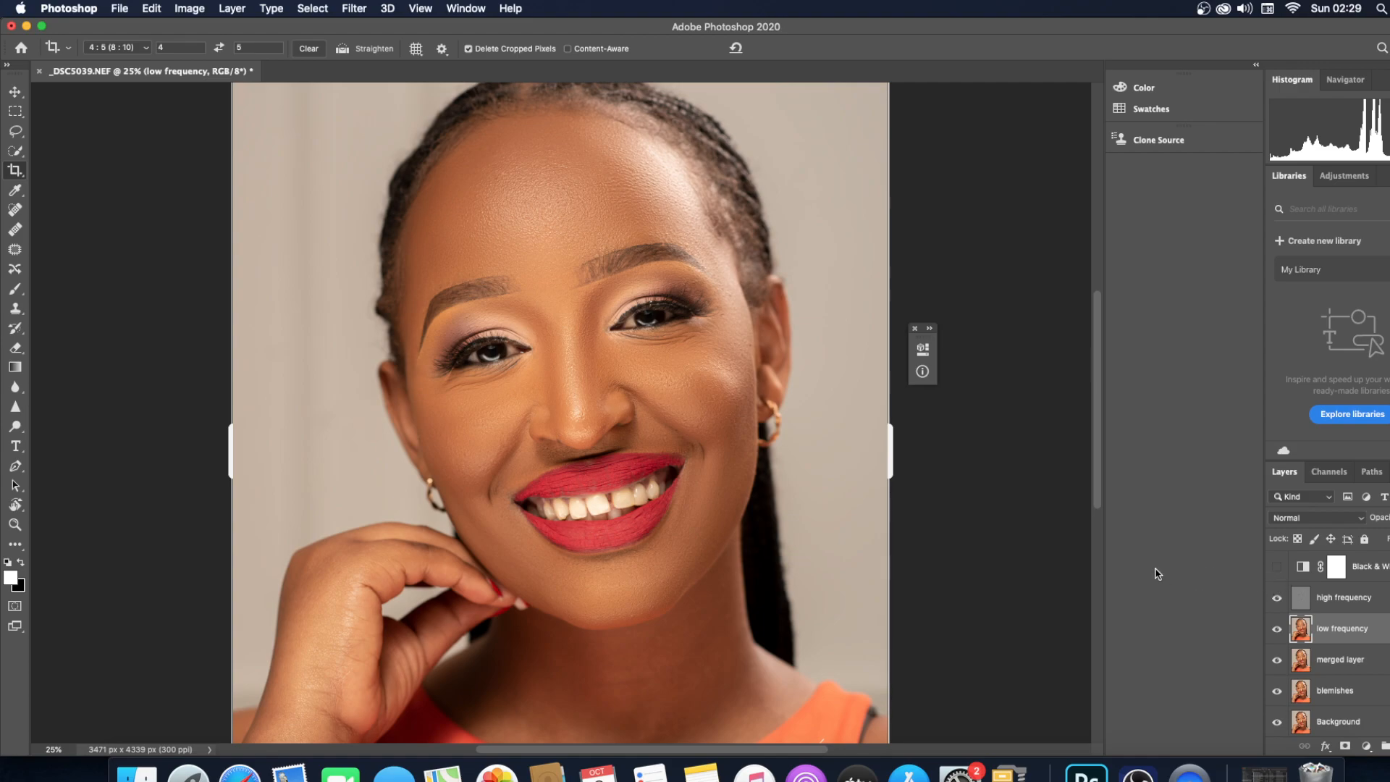
drag(1102, 504, 1105, 547)
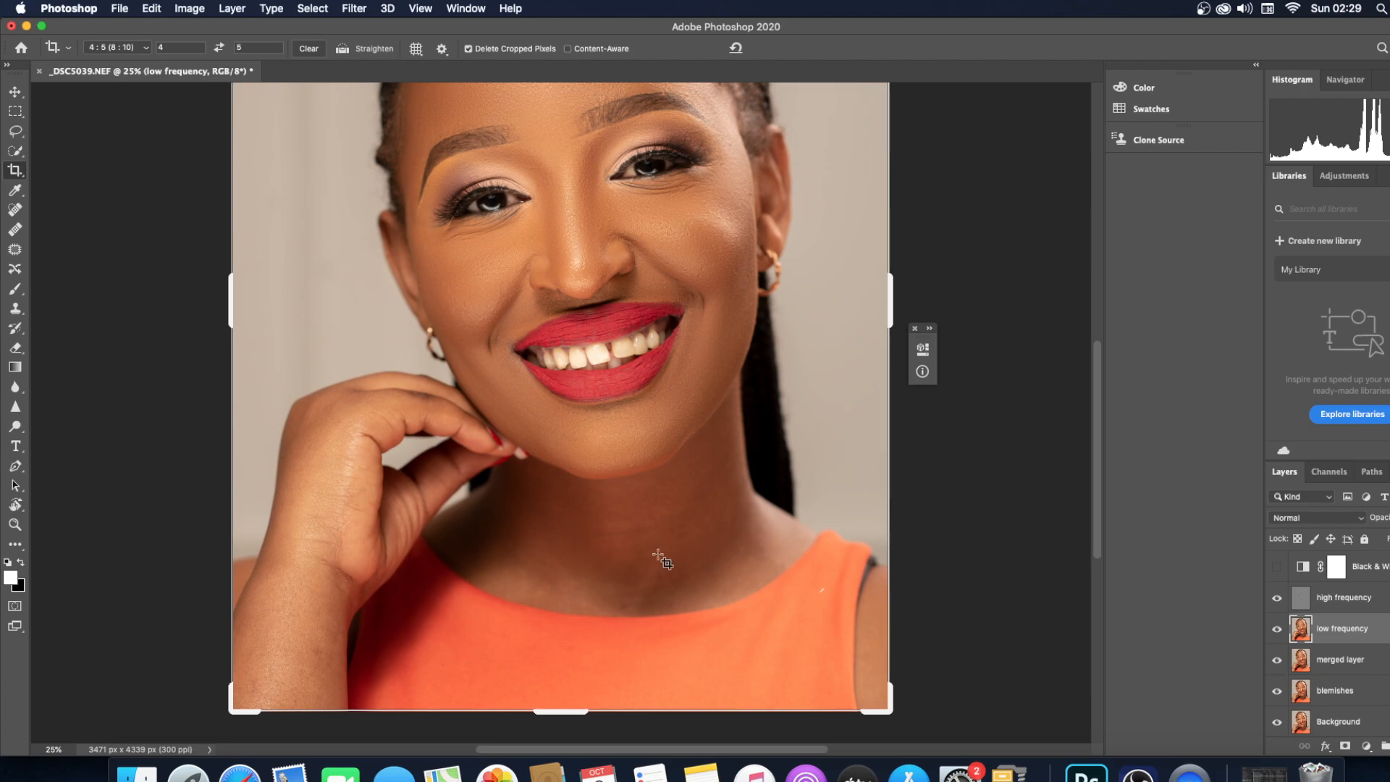
click(1277, 598)
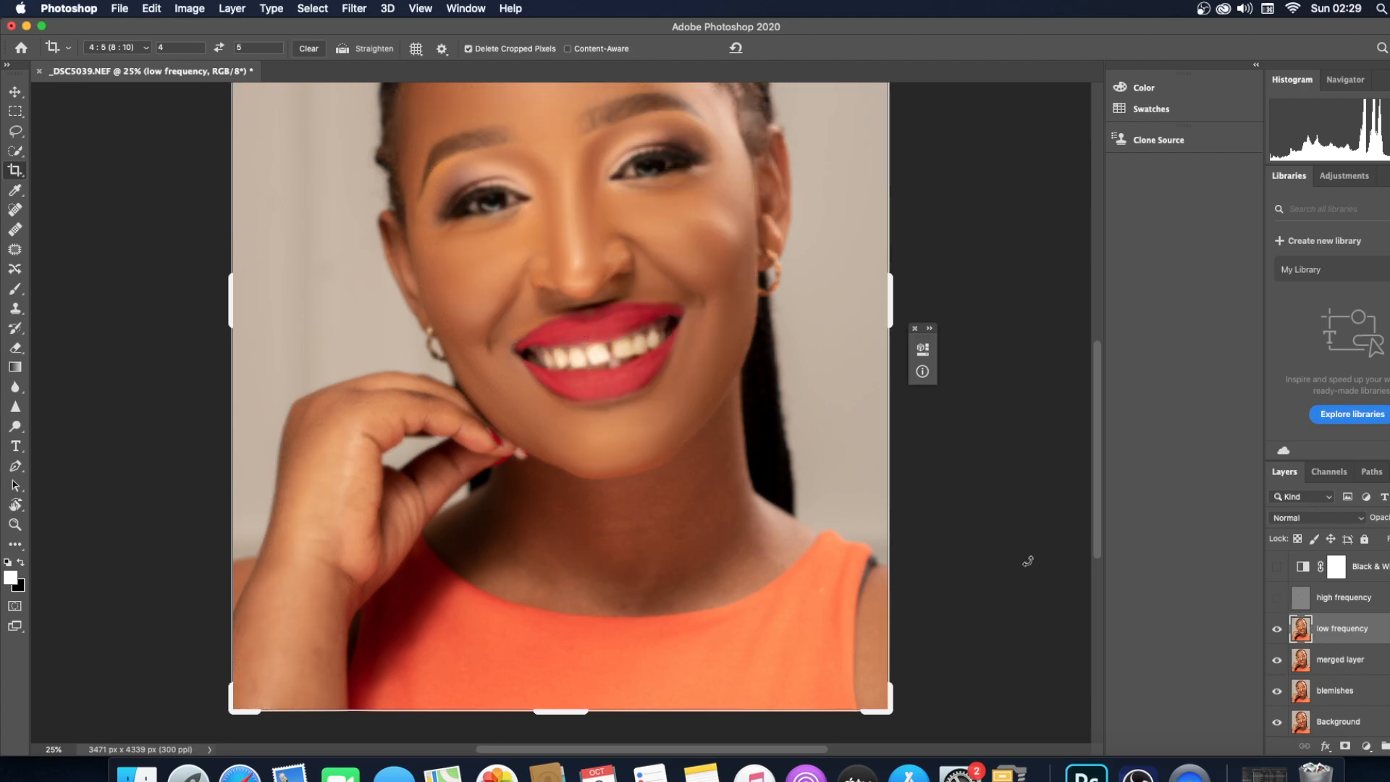
- Smooth the neck and the skin below the chin on the low frequency layer with the Mixer Brush at about size 400
click(13, 291)
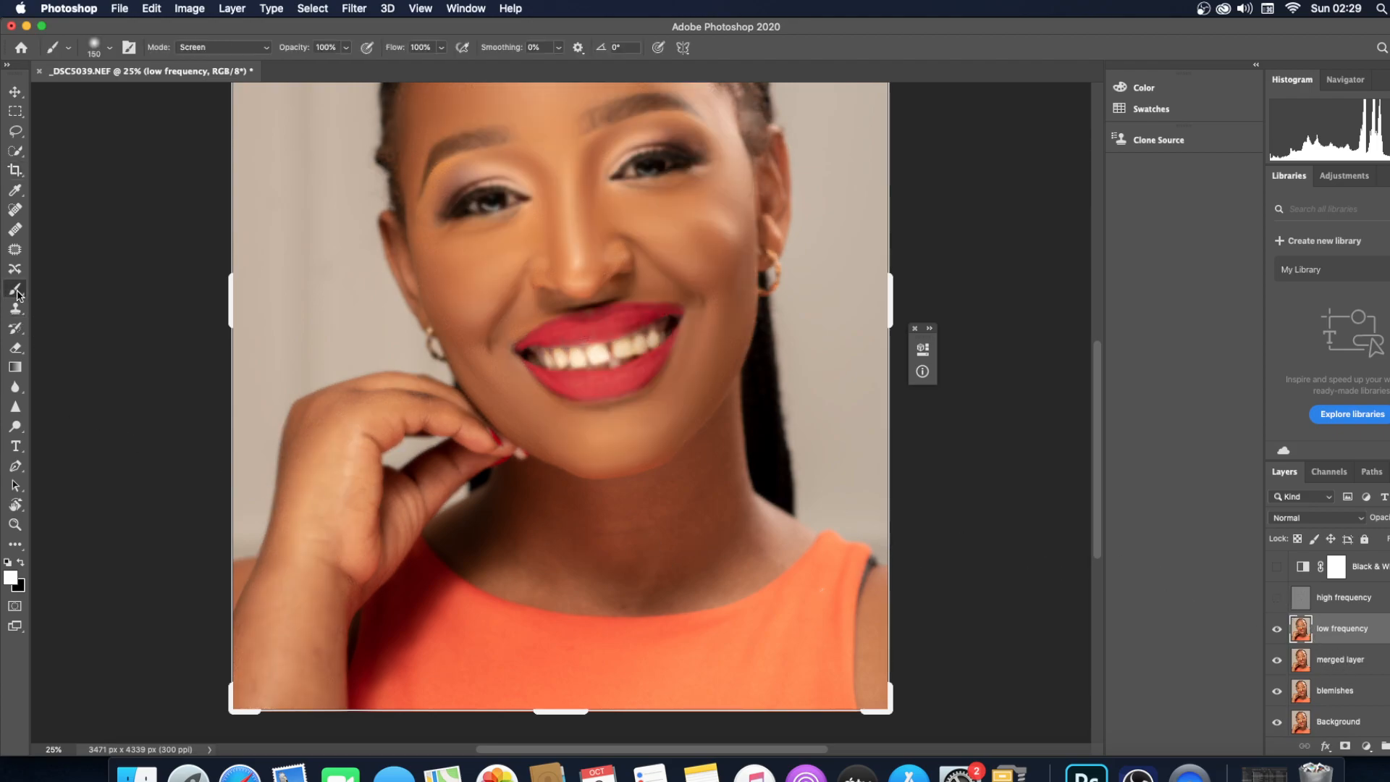
click(12, 546)
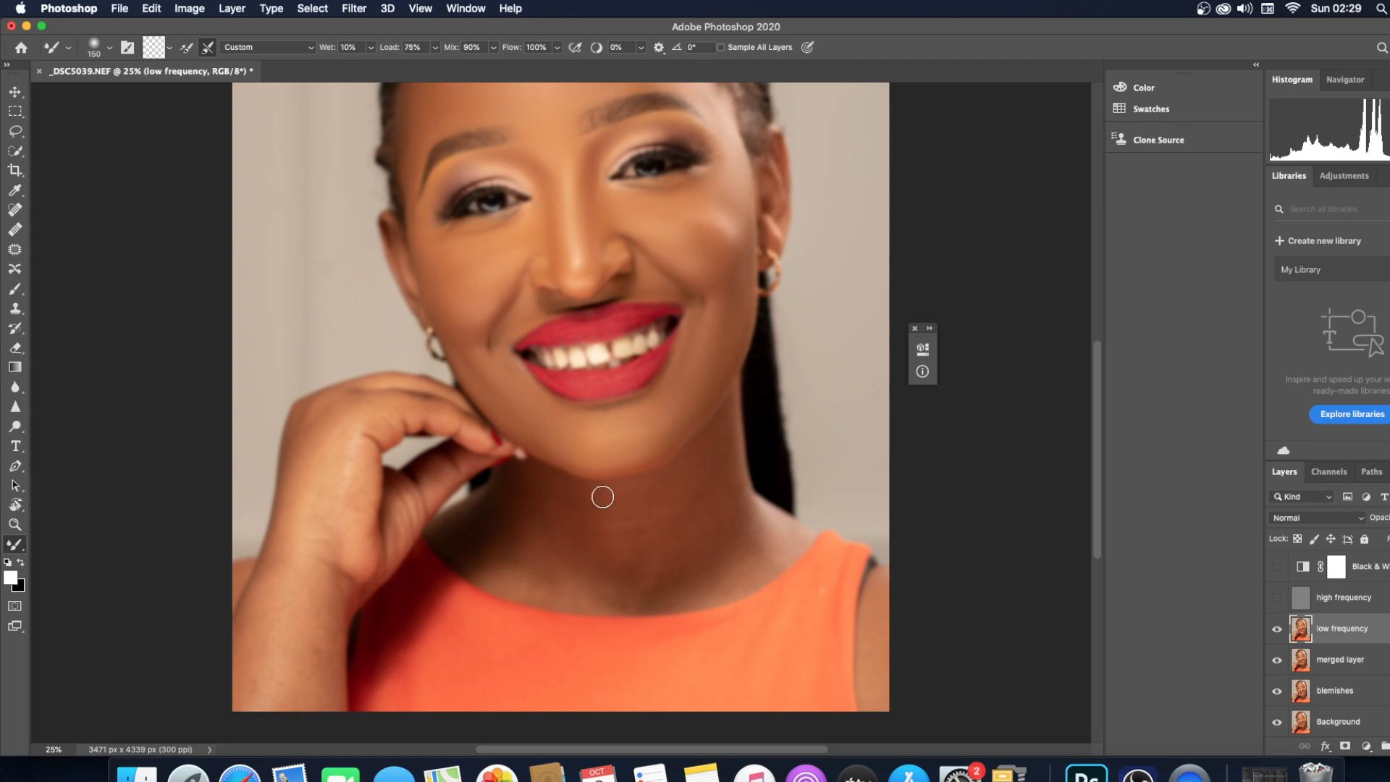
key(bracketright)
key(bracketright)
key(bracketright)
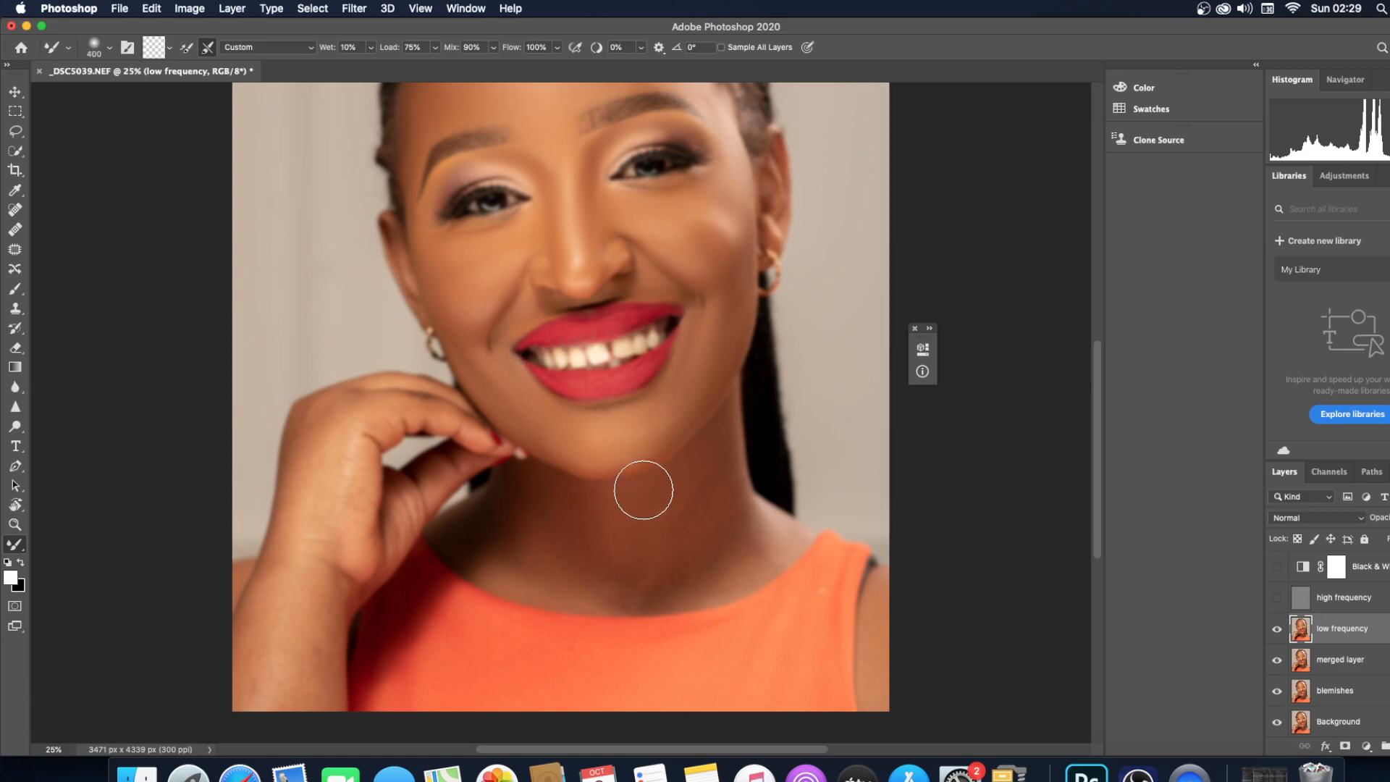
key(bracketright)
key(bracketright)
- Smooth the forearm and hand with the Mixer Brush at about size 300, and show the high frequency layer again
key(bracketleft)
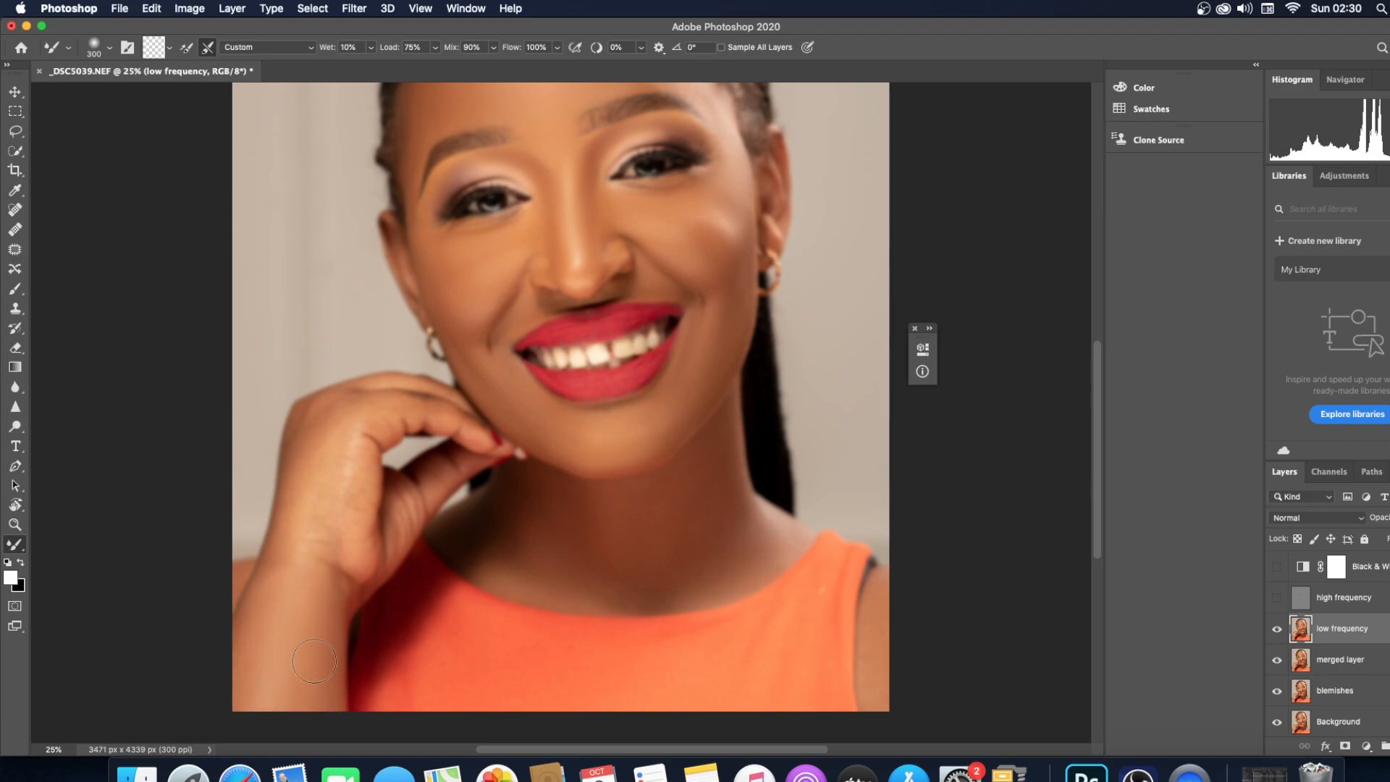
key(bracketleft)
key(bracketleft)
key(bracketright)
key(bracketright)
key(bracketright)
drag(1100, 491, 1097, 426)
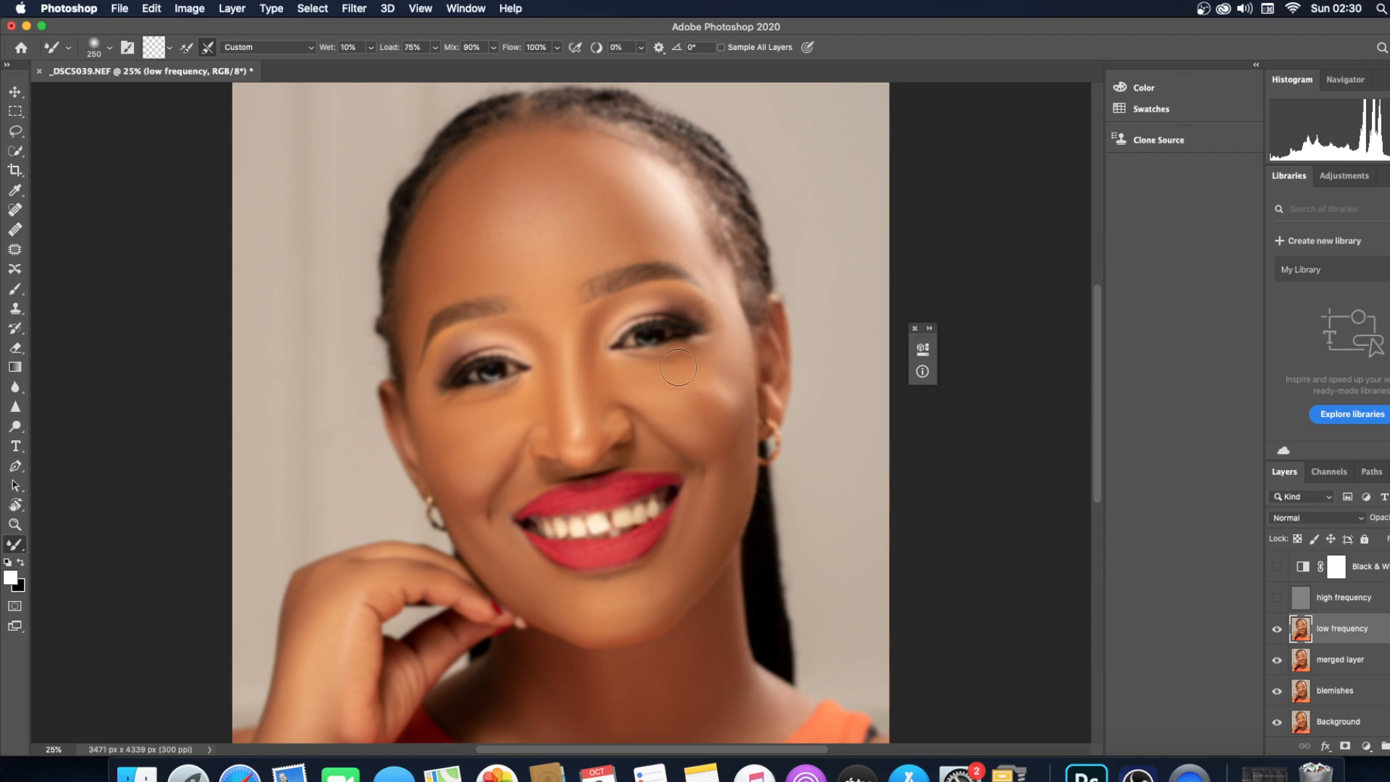
click(1278, 597)
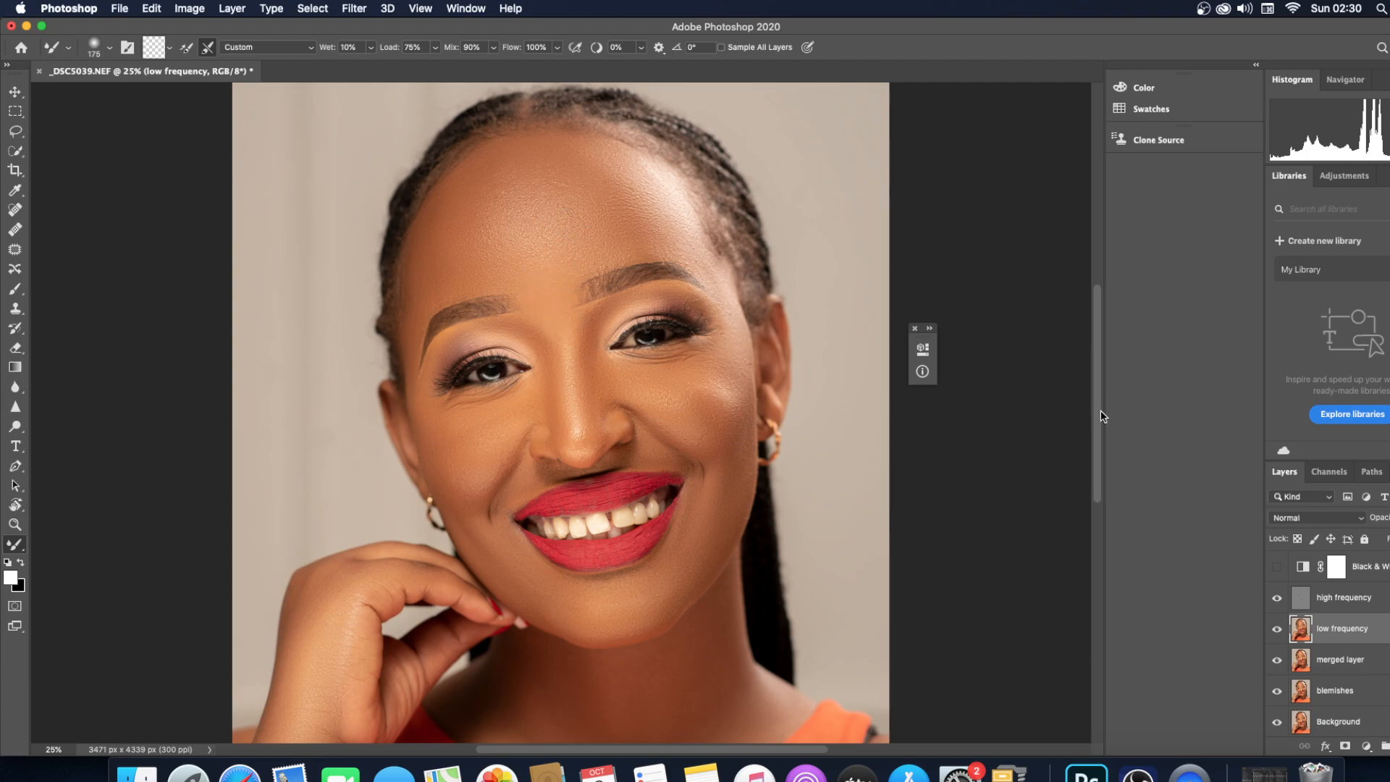
- Outline the forehead between the hairline and the eyebrows with the Lasso tool at a 22 px feather
scroll(1104, 404, up, 2)
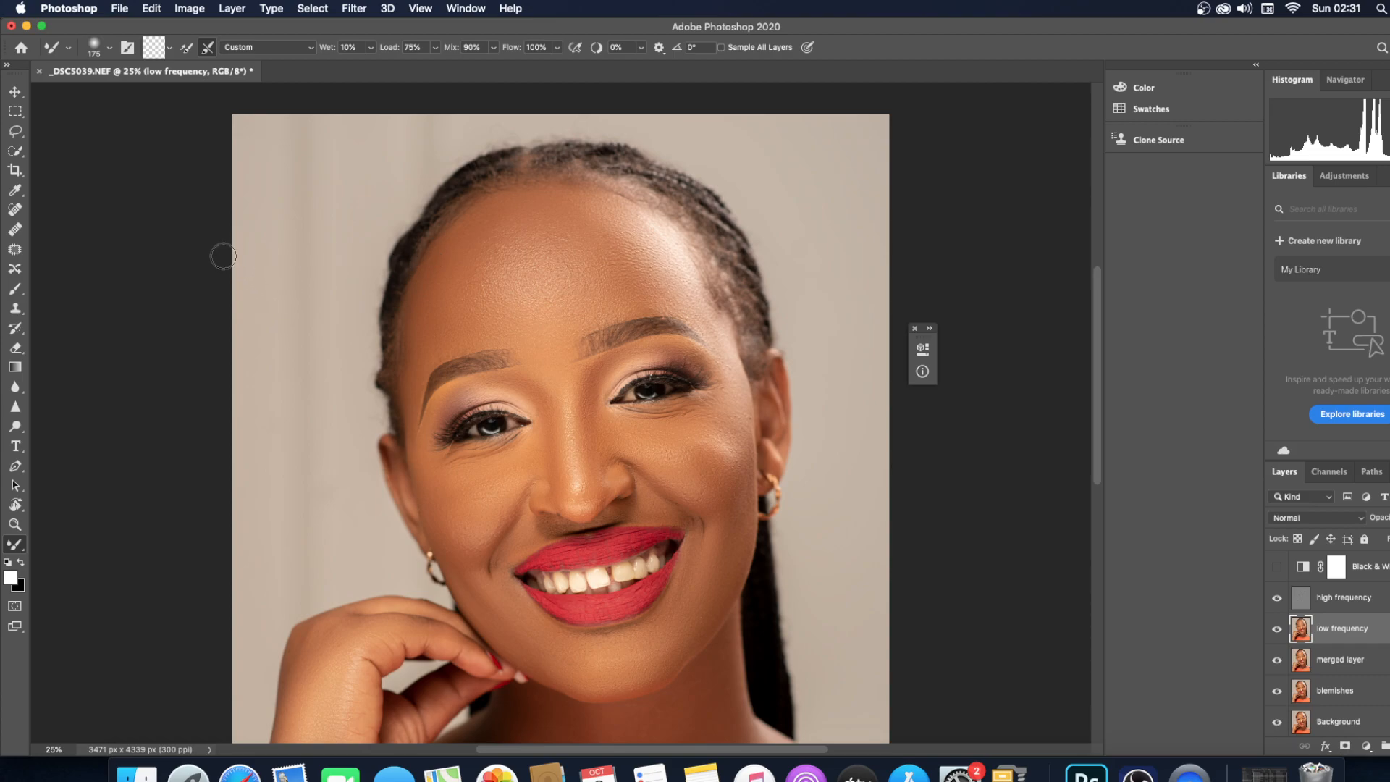
click(13, 129)
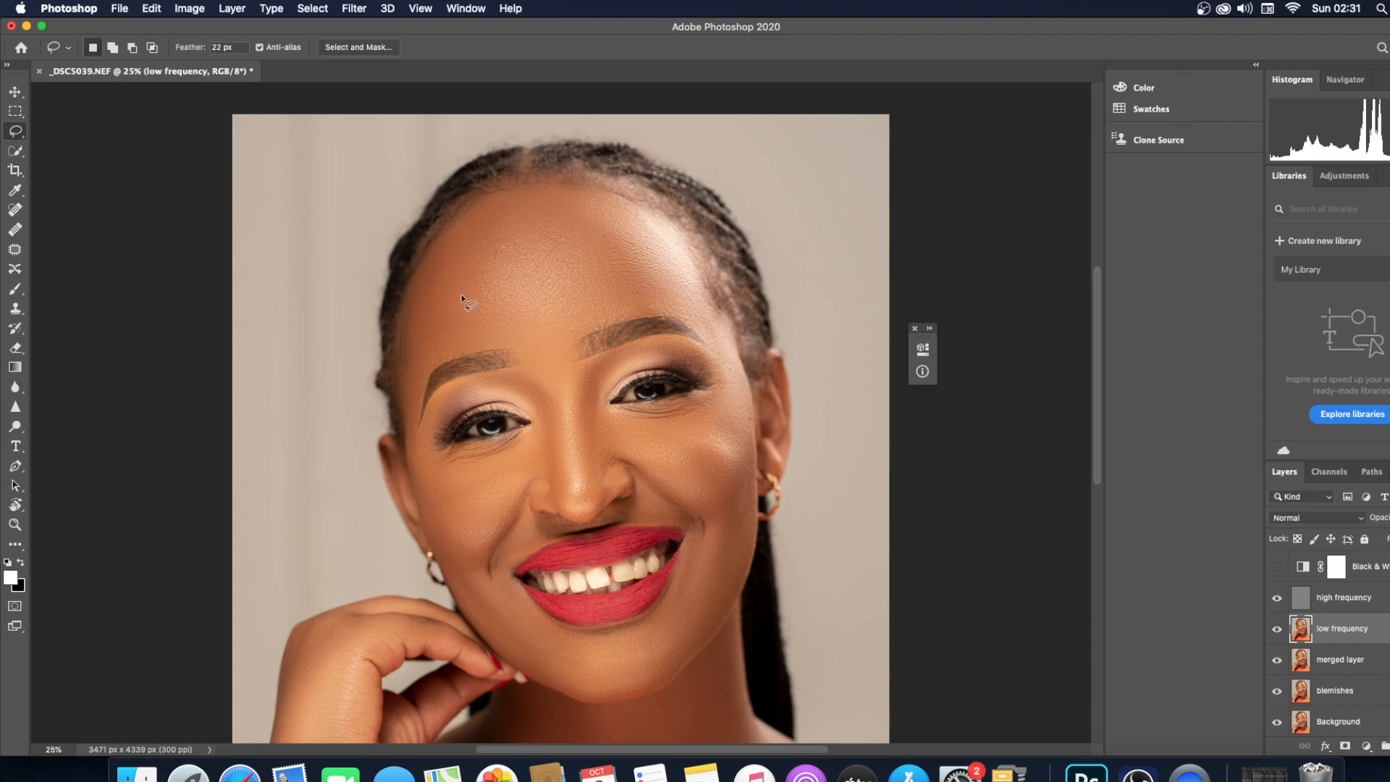
drag(412, 297, 459, 220)
drag(548, 189, 596, 189)
mouse_move(654, 310)
mouse_down()
mouse_move(551, 352)
mouse_move(479, 349)
mouse_up()
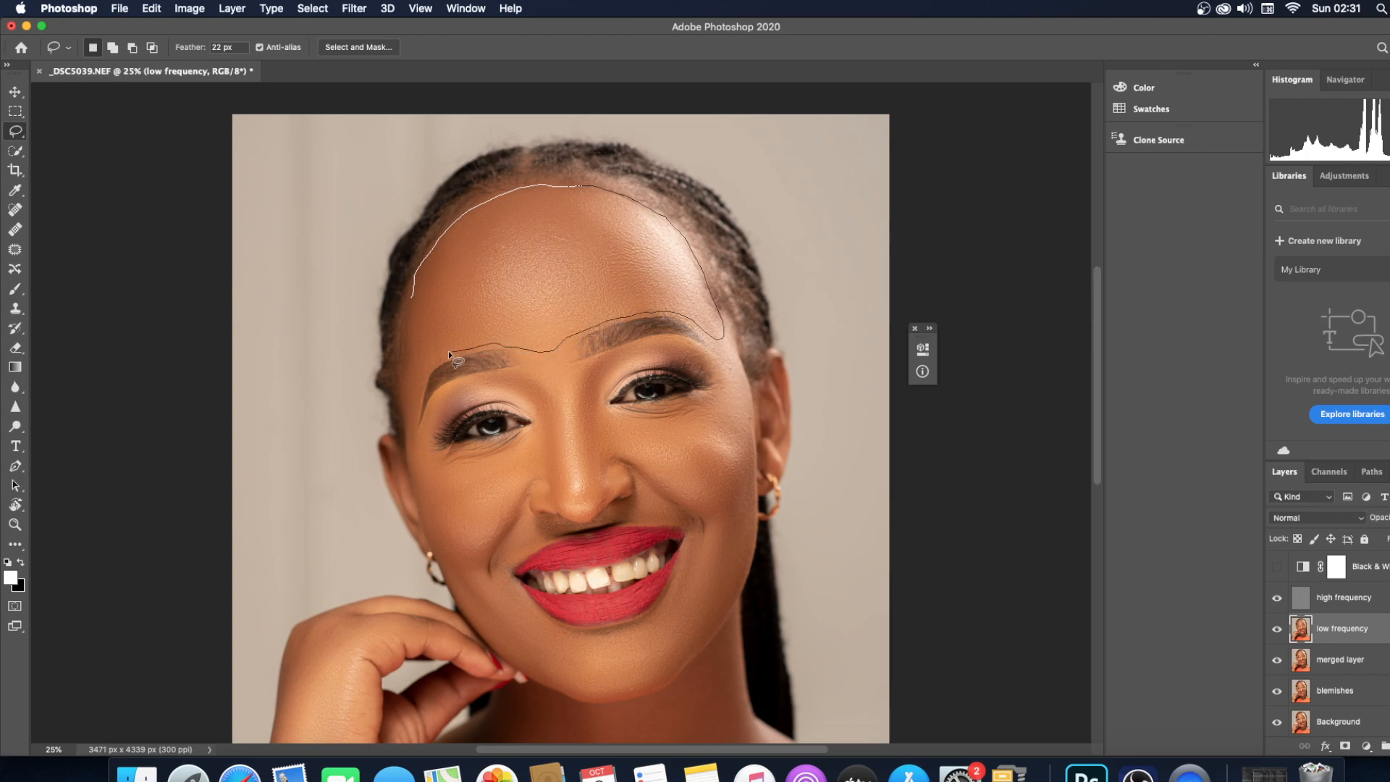
drag(401, 393, 407, 295)
- Apply a Gaussian Blur with a radius of 24.7 pixels to the selected forehead on the low frequency layer, and deselect
click(354, 9)
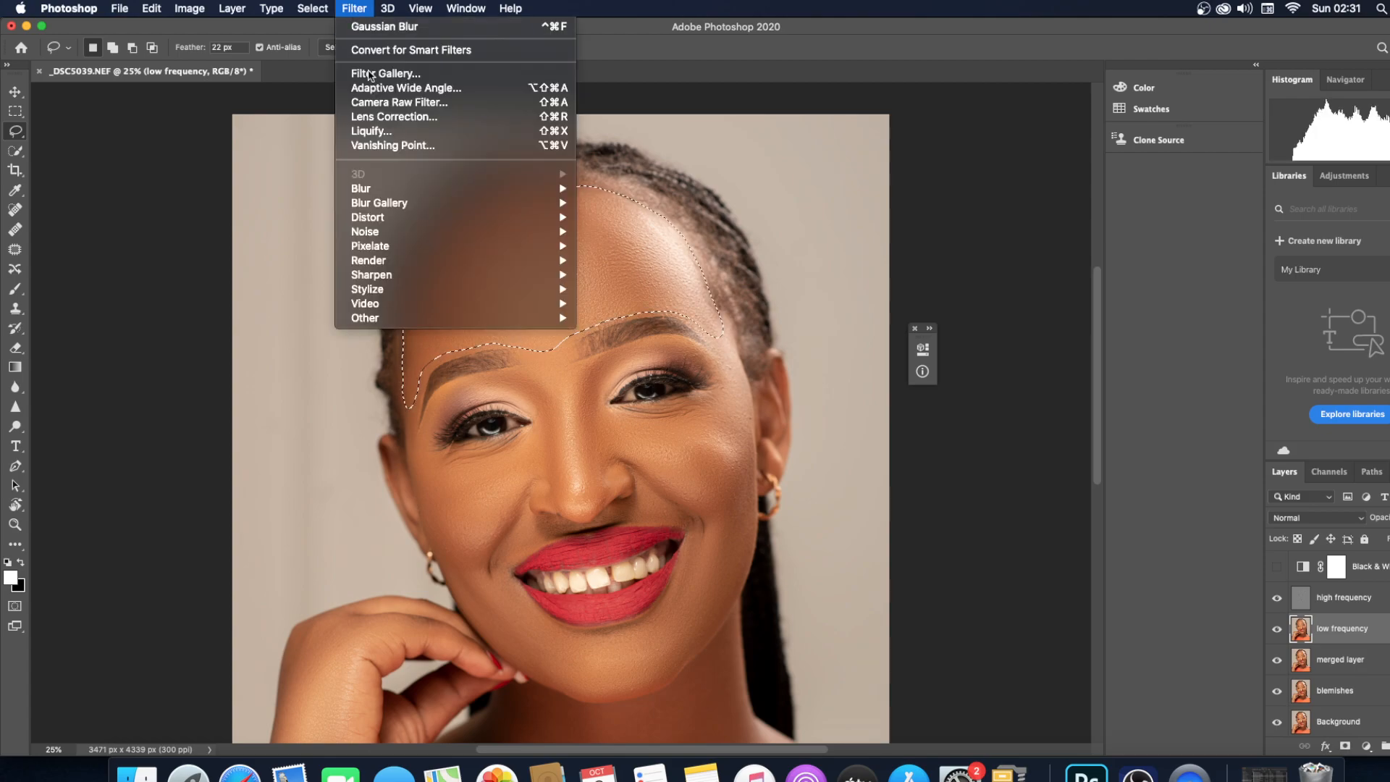
mouse_move(457, 189)
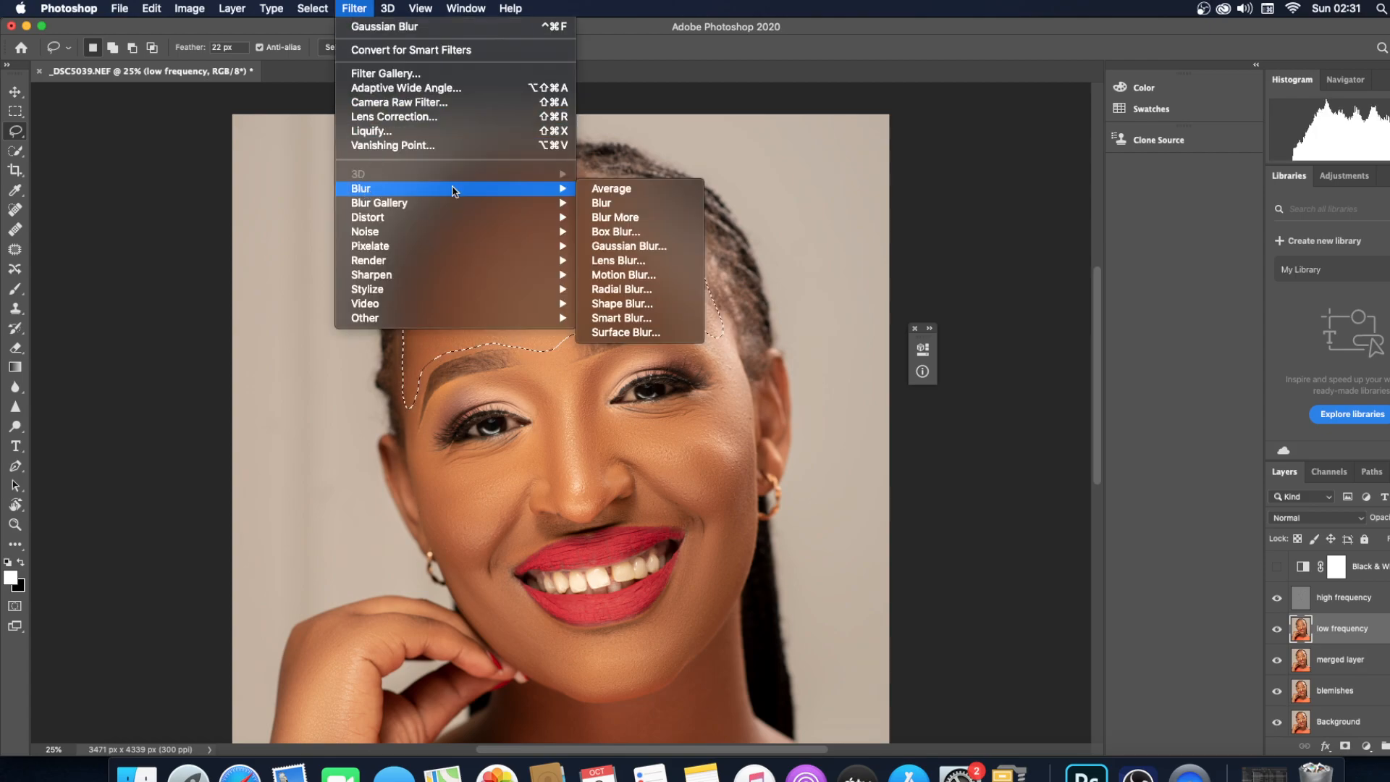
click(630, 246)
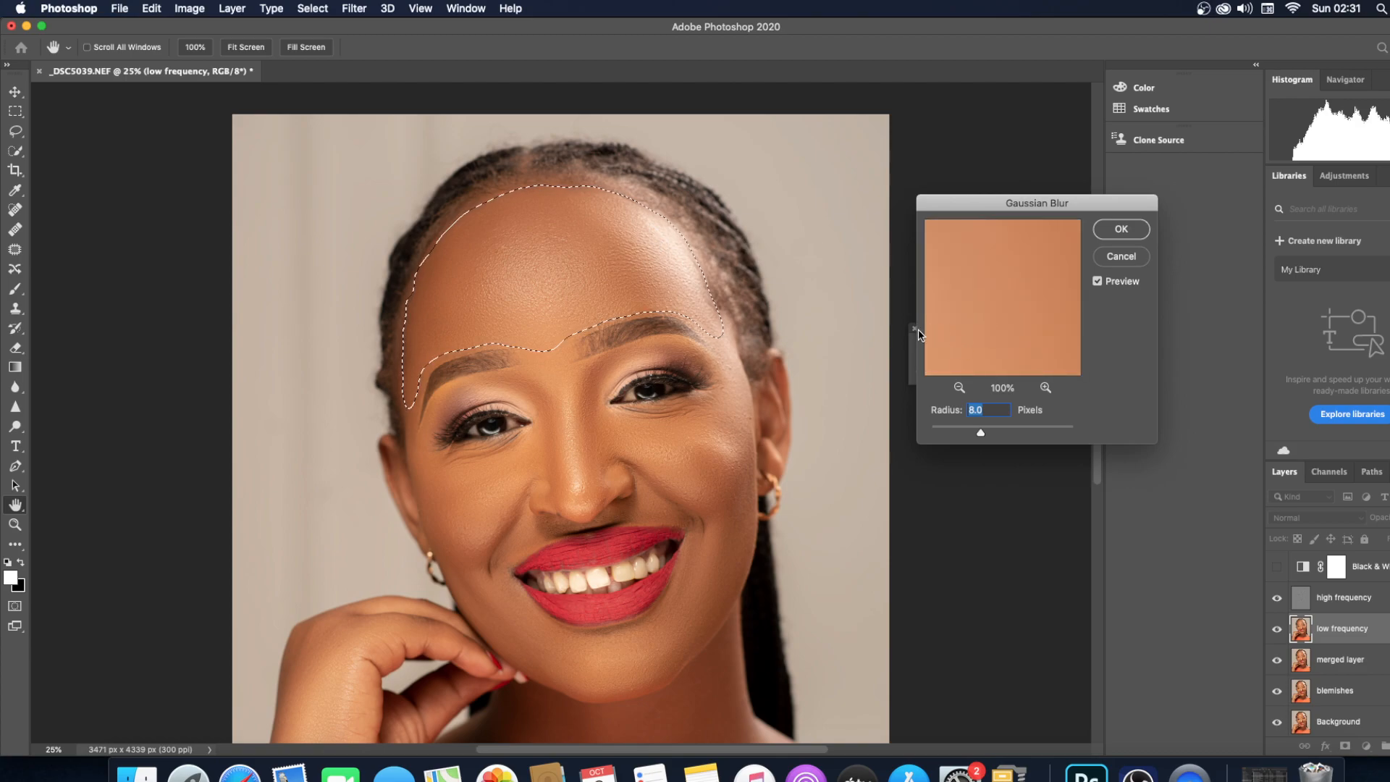
key(super+plus)
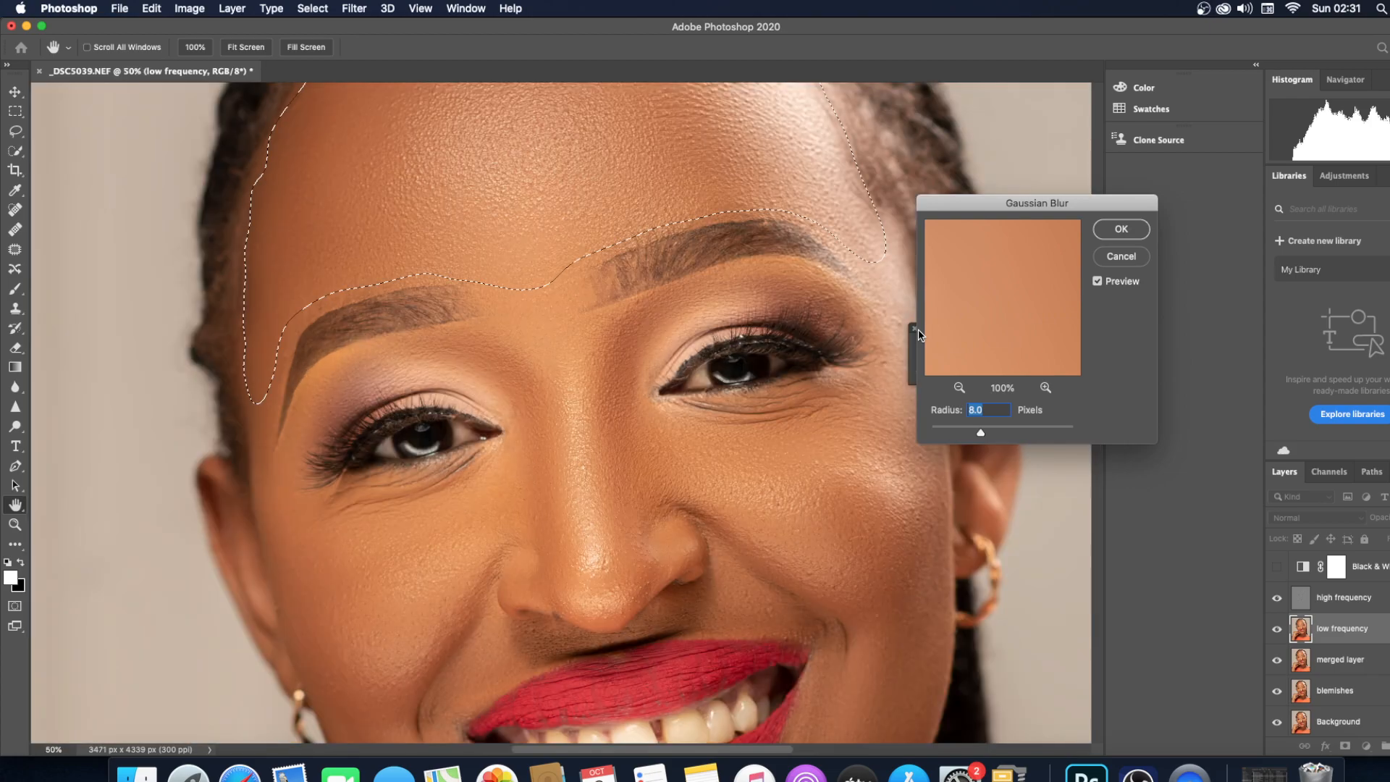
drag(1117, 203, 1029, 205)
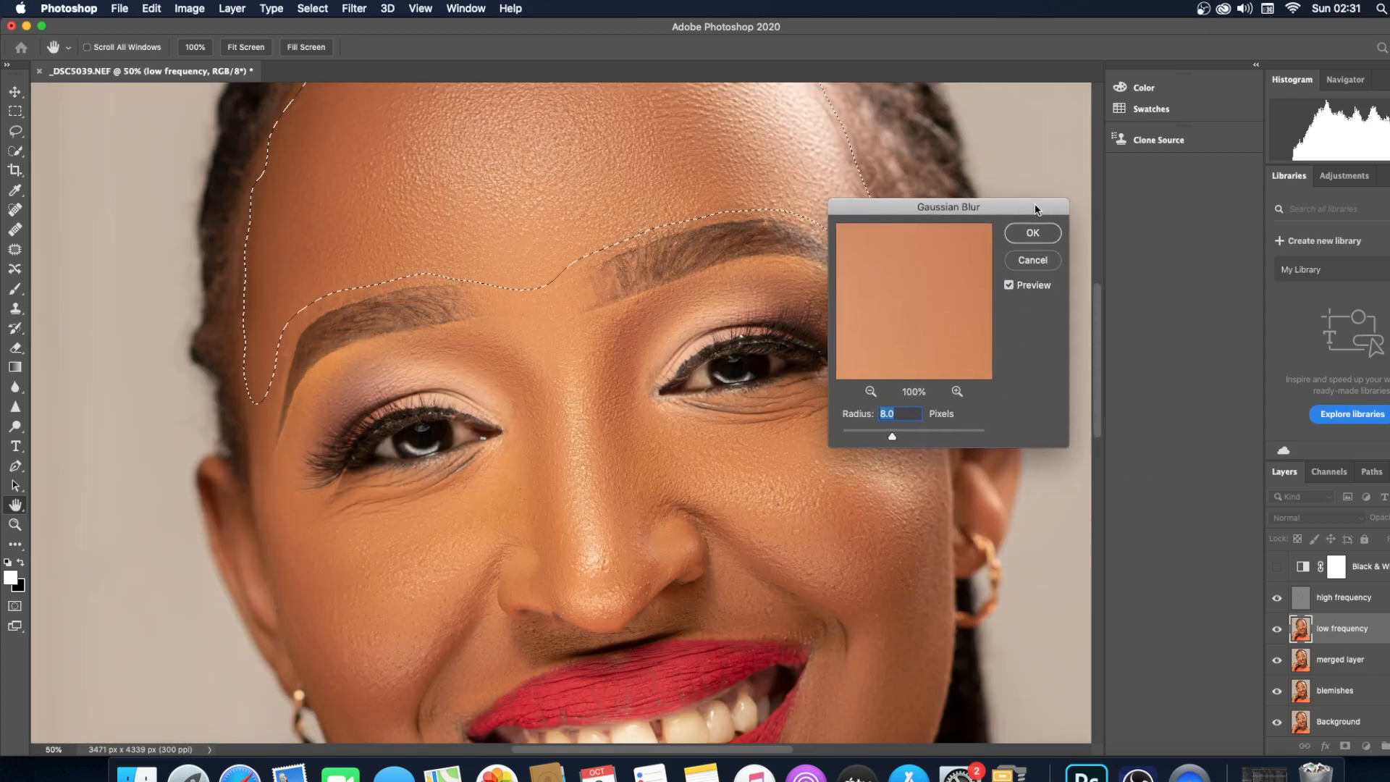
drag(1090, 358, 1099, 285)
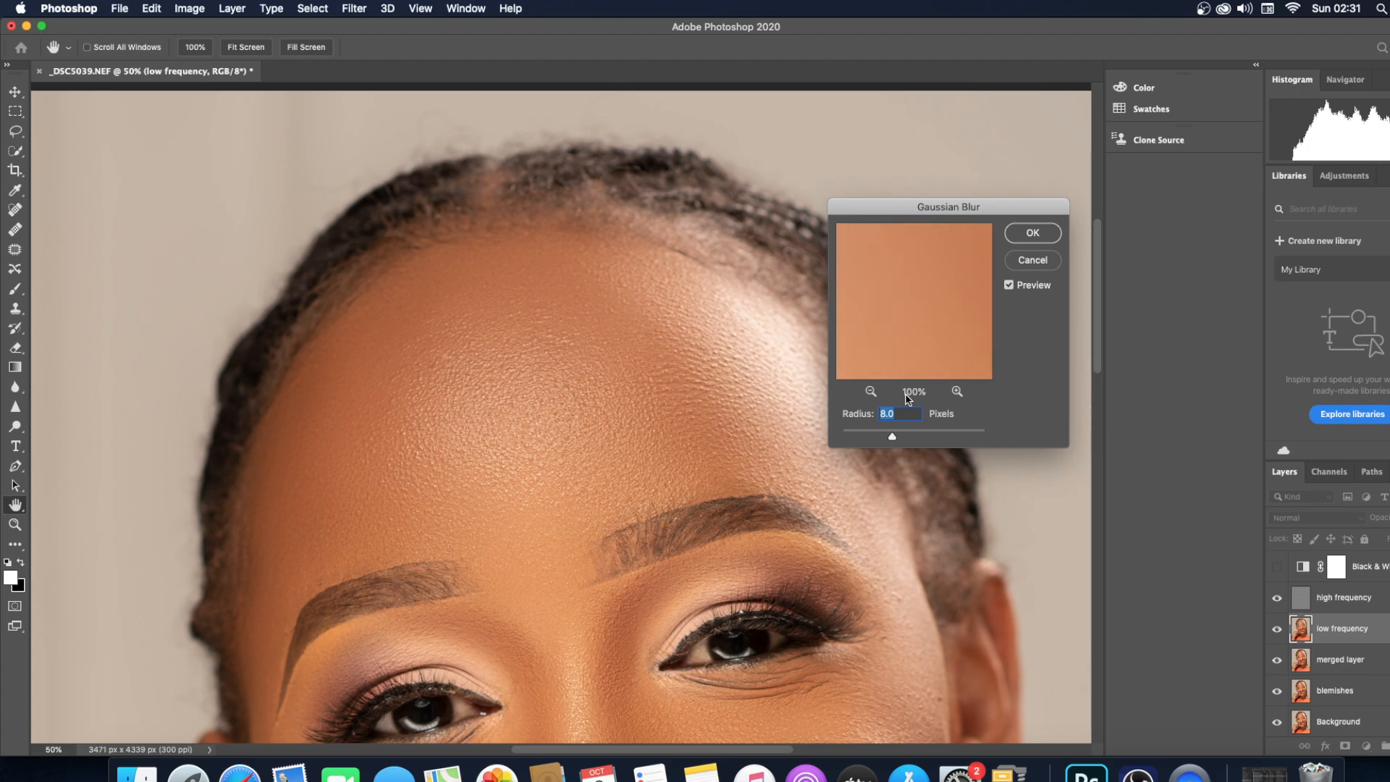
drag(897, 438, 904, 438)
drag(905, 438, 908, 437)
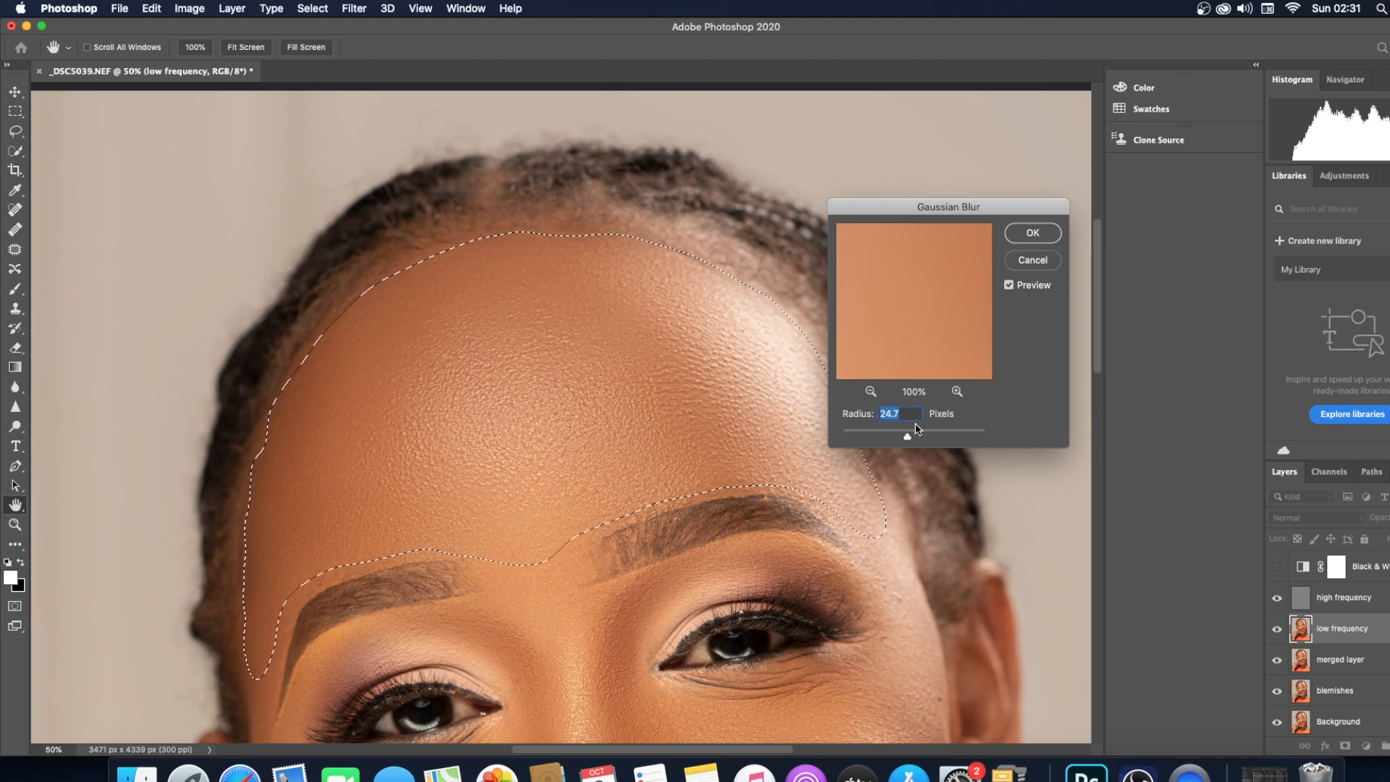
click(1033, 232)
key(l)
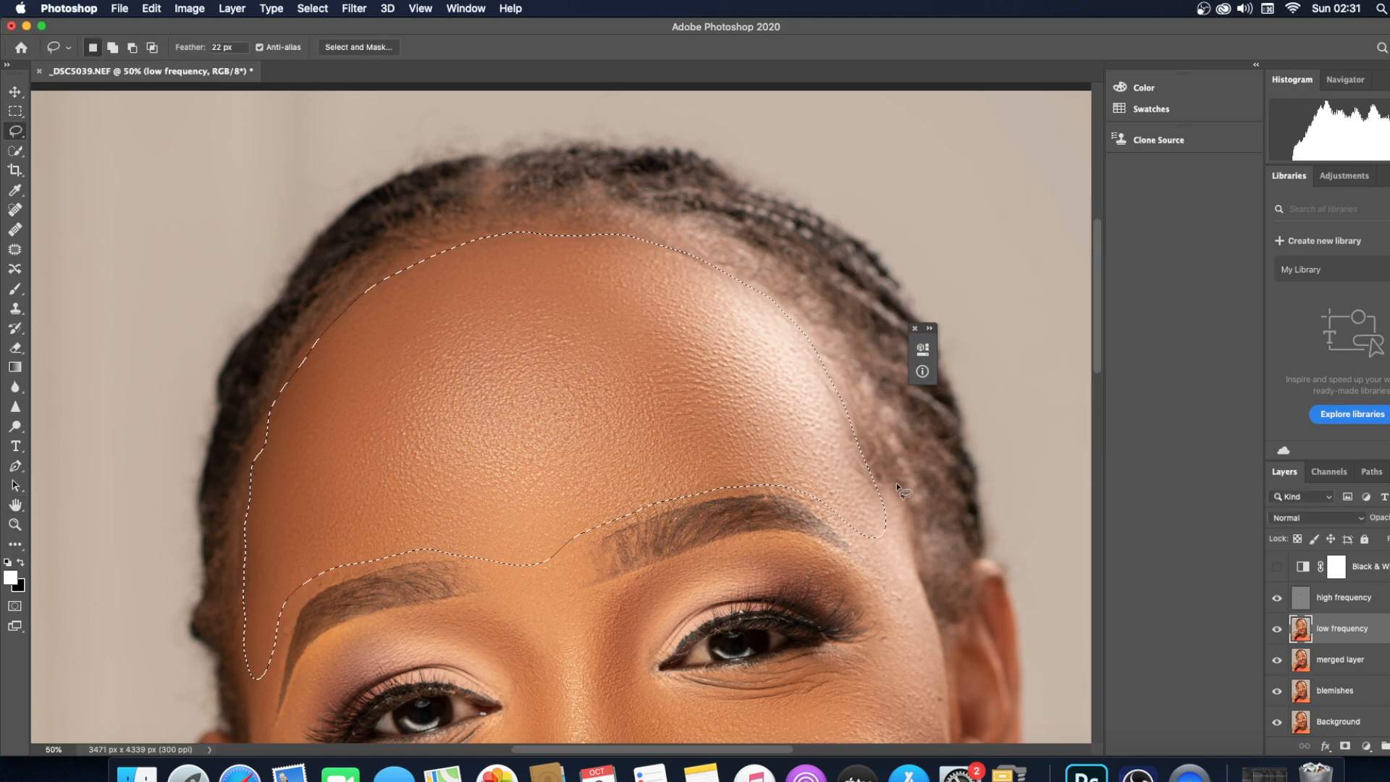
key(ctrl+d)
- Lasso the temple and upper cheek beside the subject's left eye, blur the area with a 16.2-pixel Gaussian Blur, and deselect
scroll(1072, 347, down, 5)
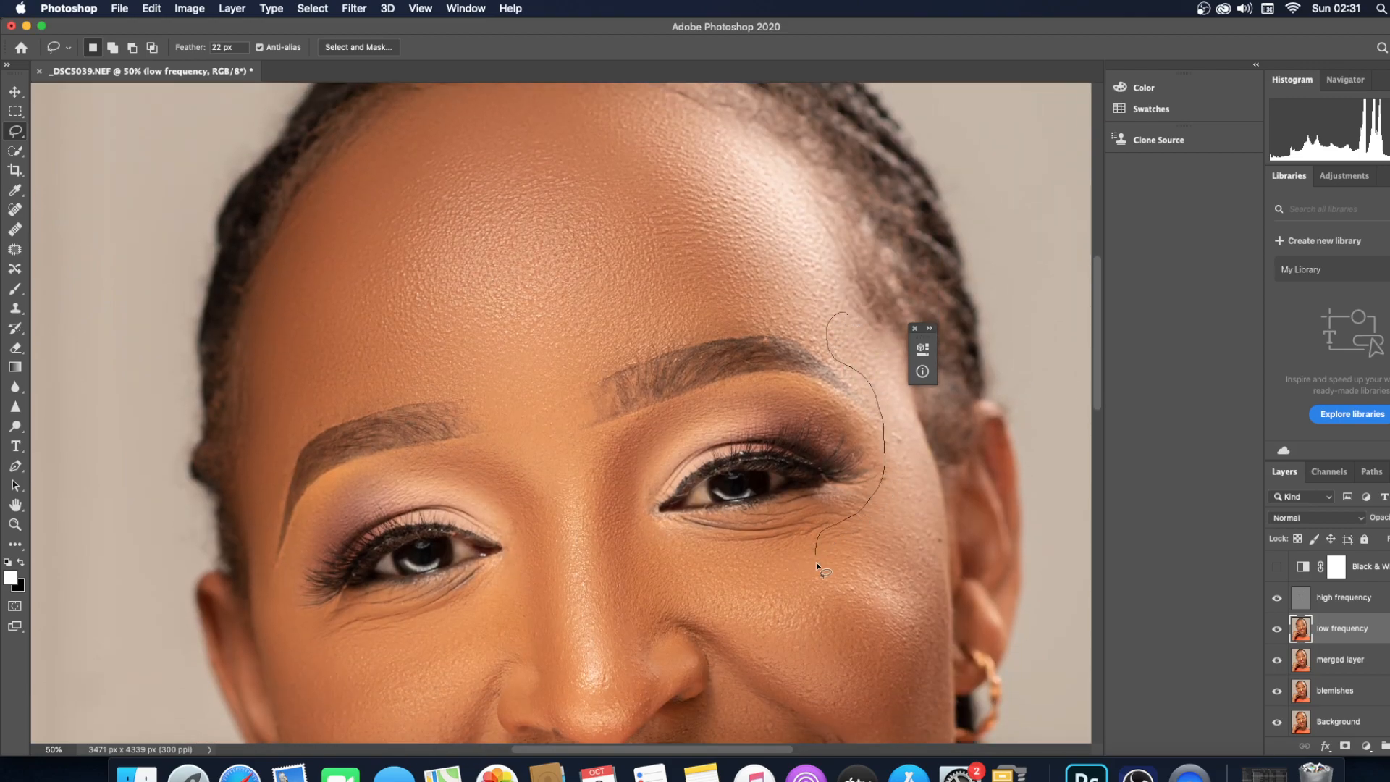
drag(931, 506, 901, 346)
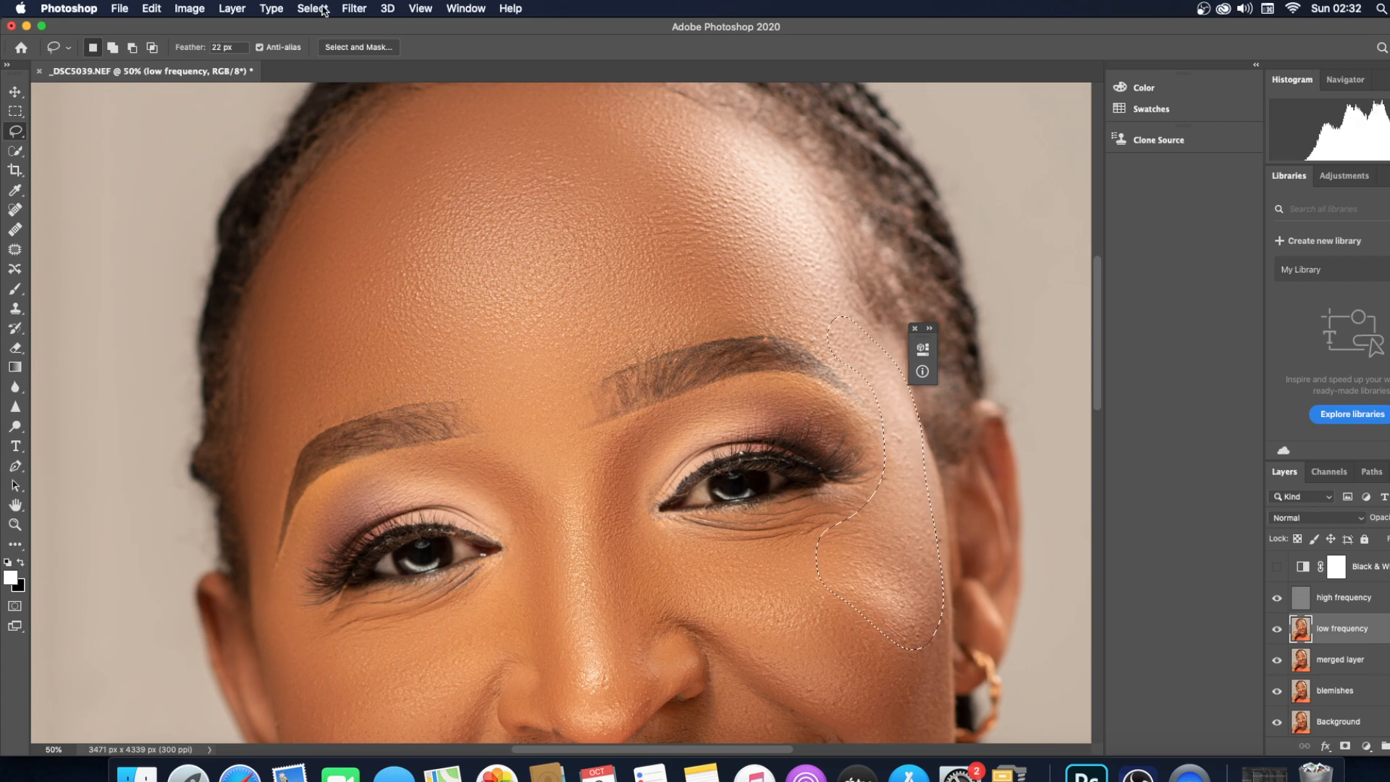
click(354, 8)
mouse_move(373, 189)
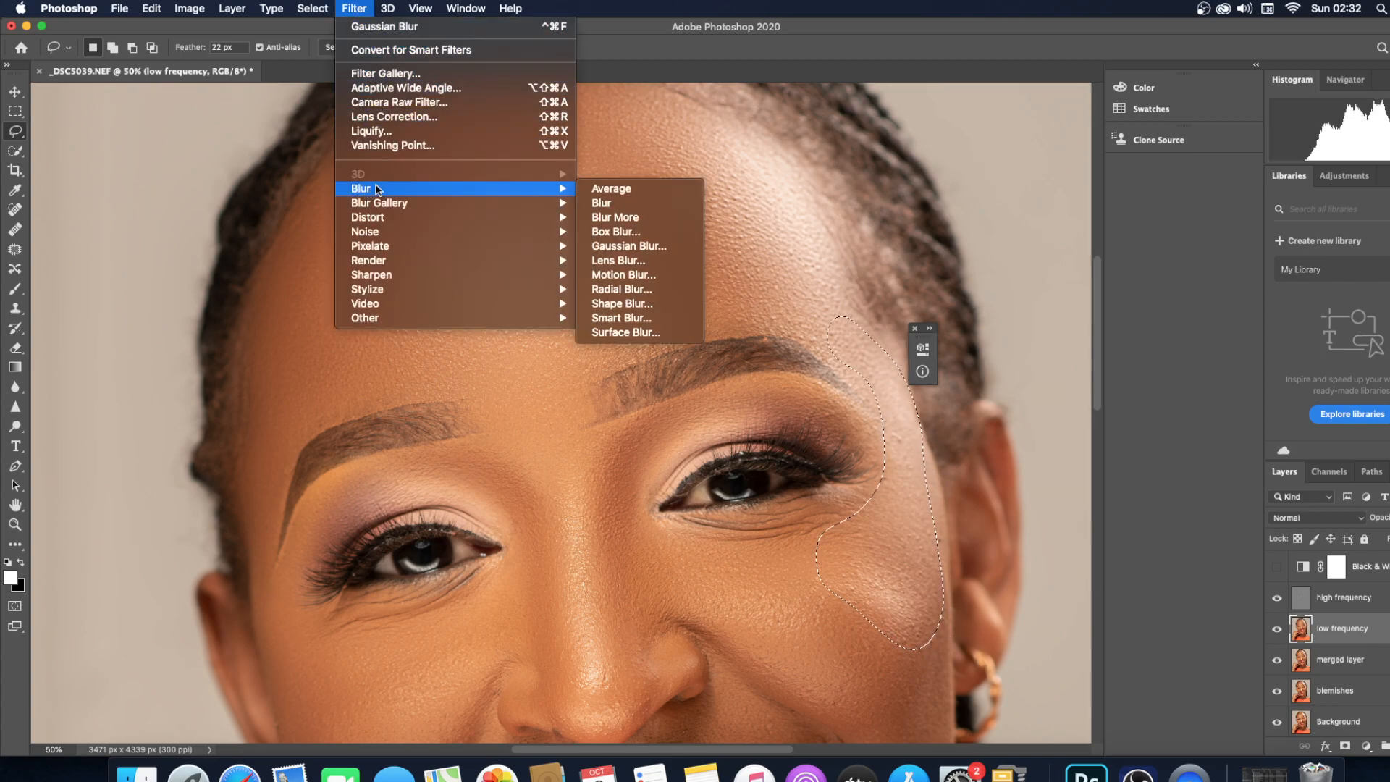
click(627, 246)
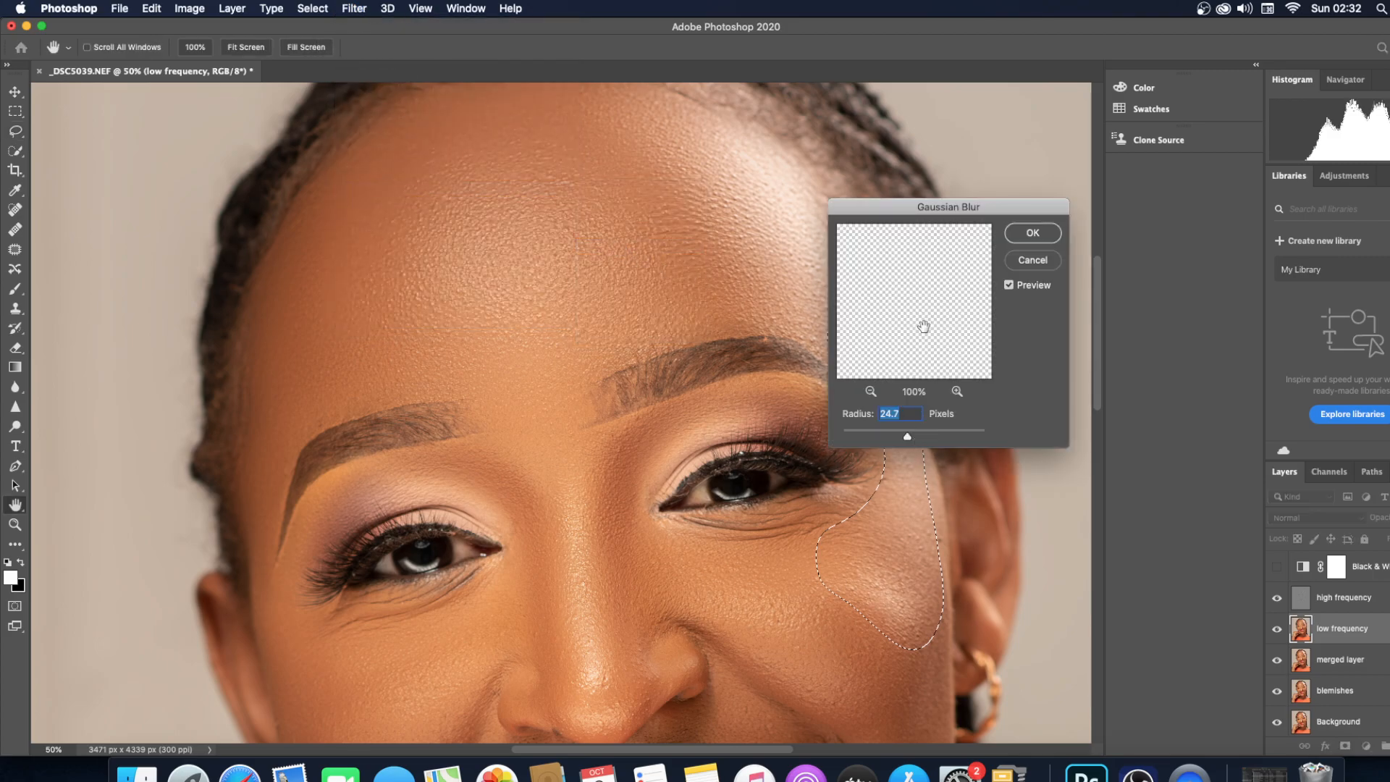
drag(909, 439, 905, 440)
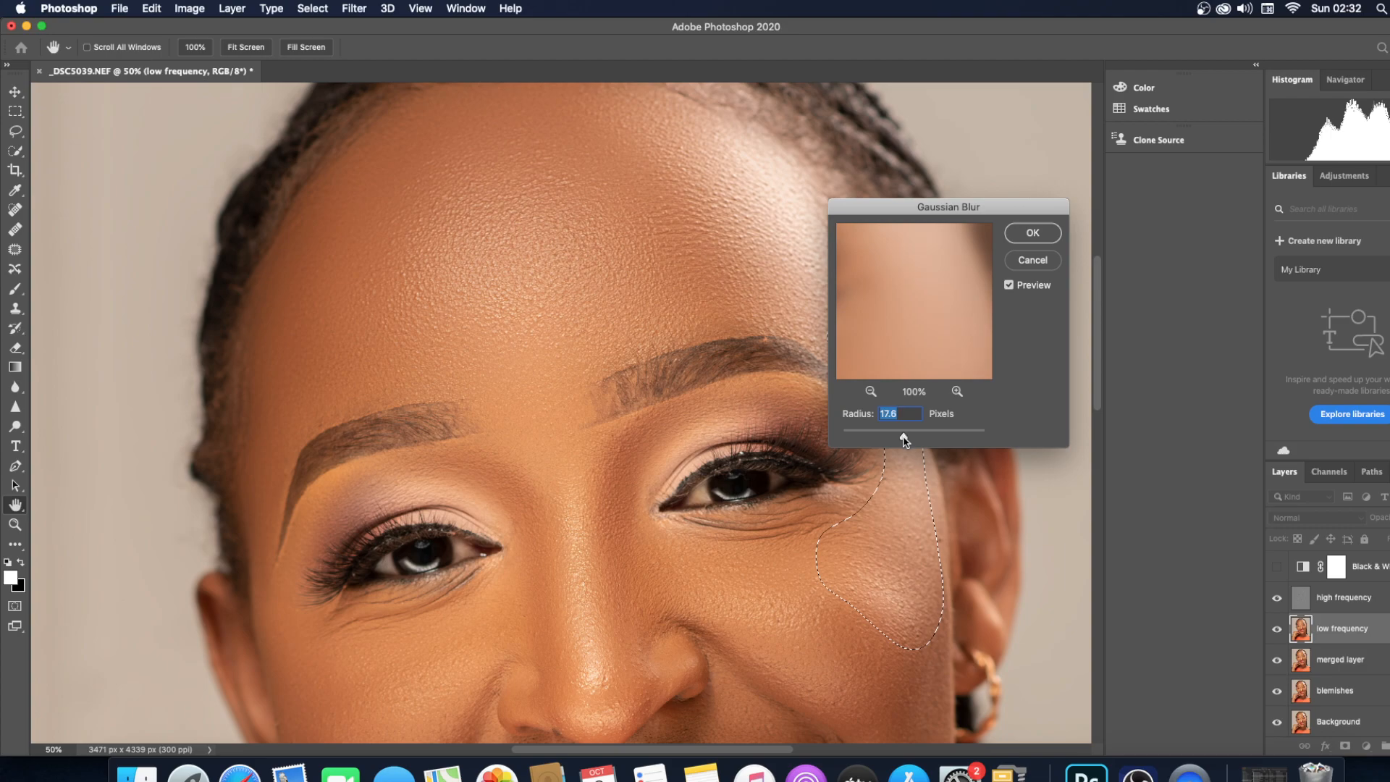
click(1034, 234)
key(ctrl+d)
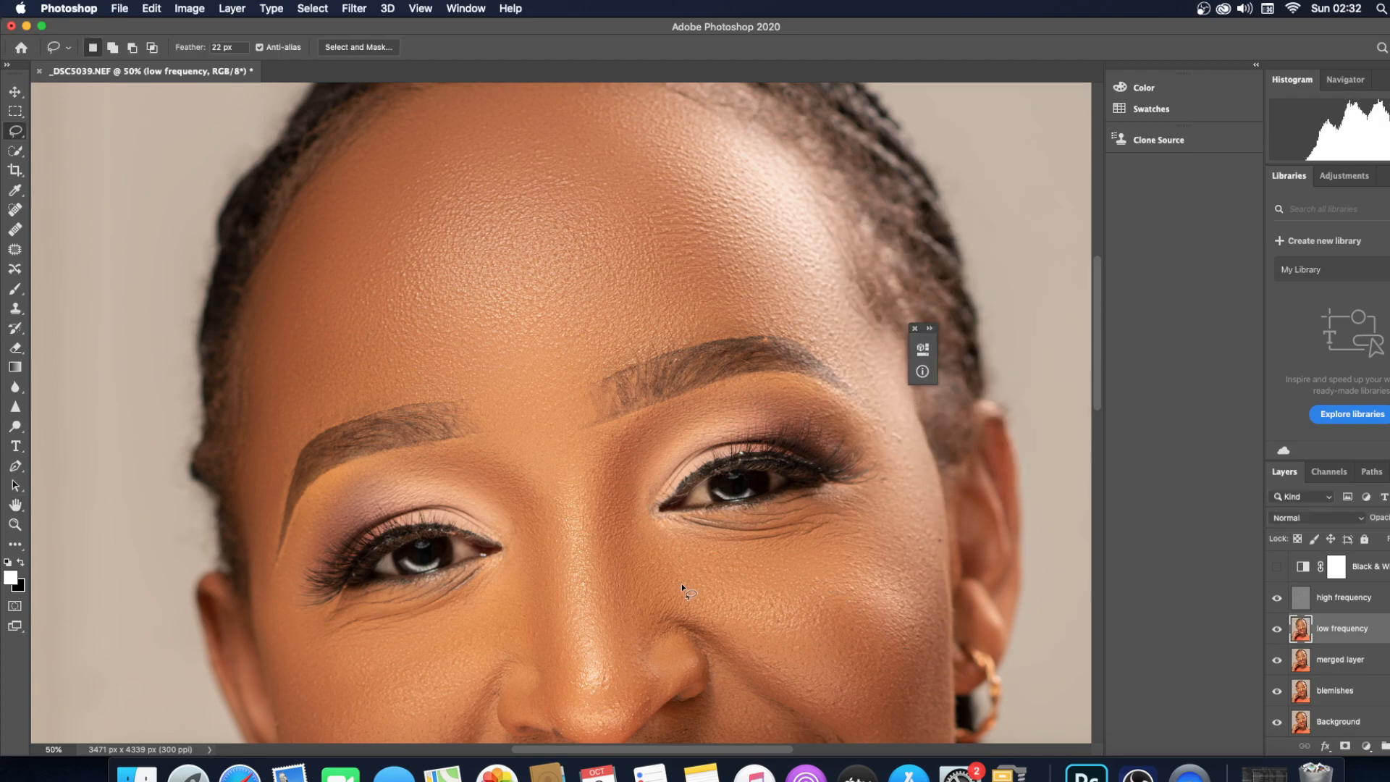
- Lasso the side of the nose, the under-eye area and the upper eyelid around the subject's left eye
drag(1100, 351, 1098, 383)
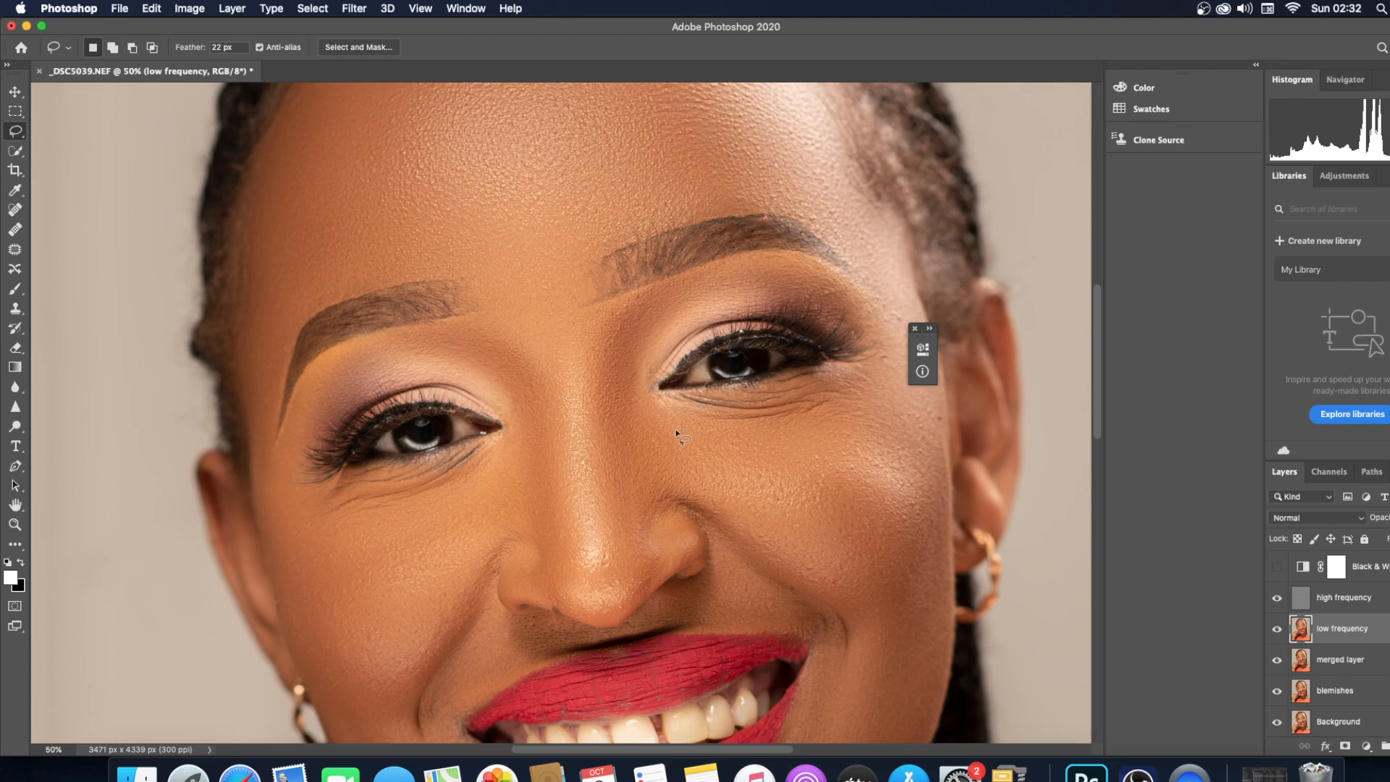
drag(608, 317, 593, 382)
mouse_move(602, 473)
mouse_down()
mouse_move(610, 569)
mouse_move(644, 587)
mouse_move(652, 488)
mouse_move(838, 464)
mouse_move(878, 444)
mouse_move(896, 406)
mouse_move(886, 368)
mouse_move(764, 422)
mouse_up()
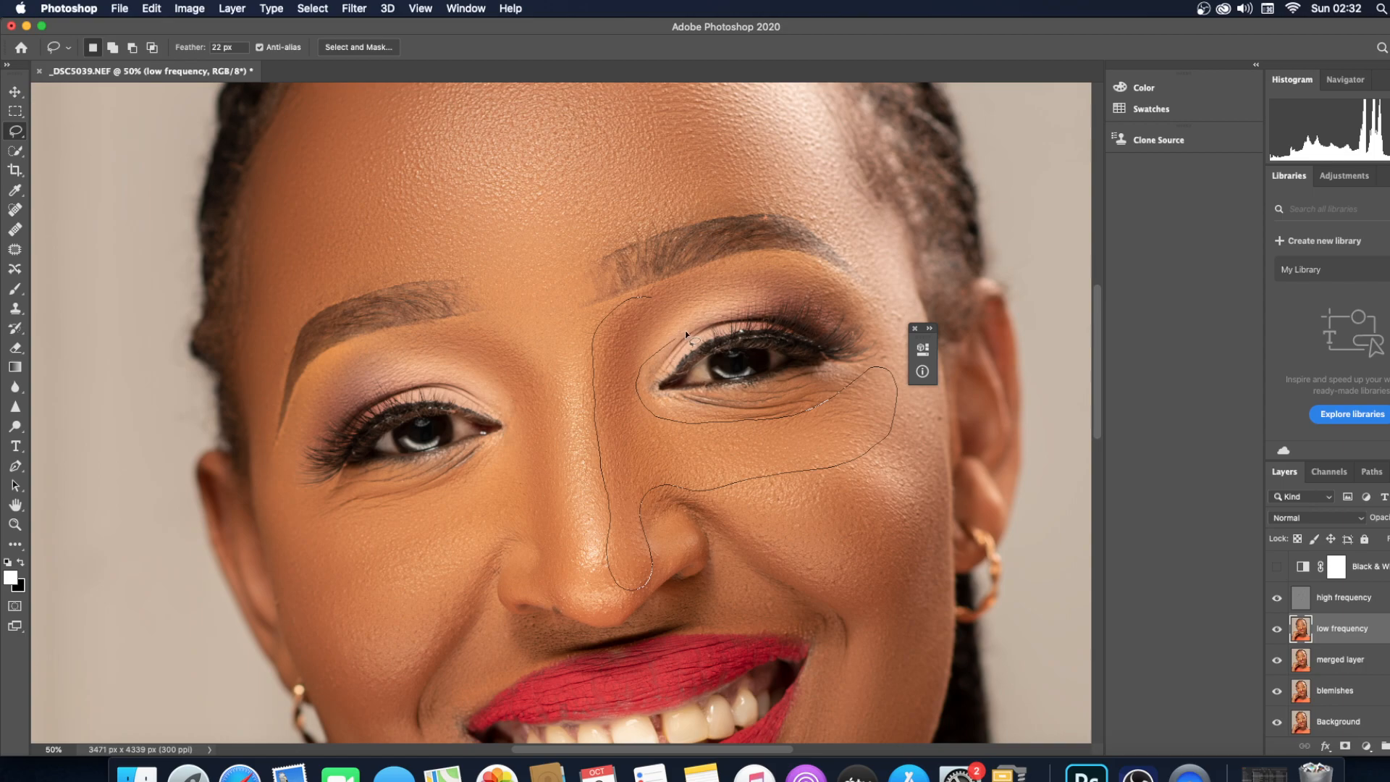
mouse_move(762, 304)
mouse_down()
mouse_move(863, 309)
mouse_move(849, 287)
mouse_move(744, 262)
mouse_move(651, 294)
mouse_up()
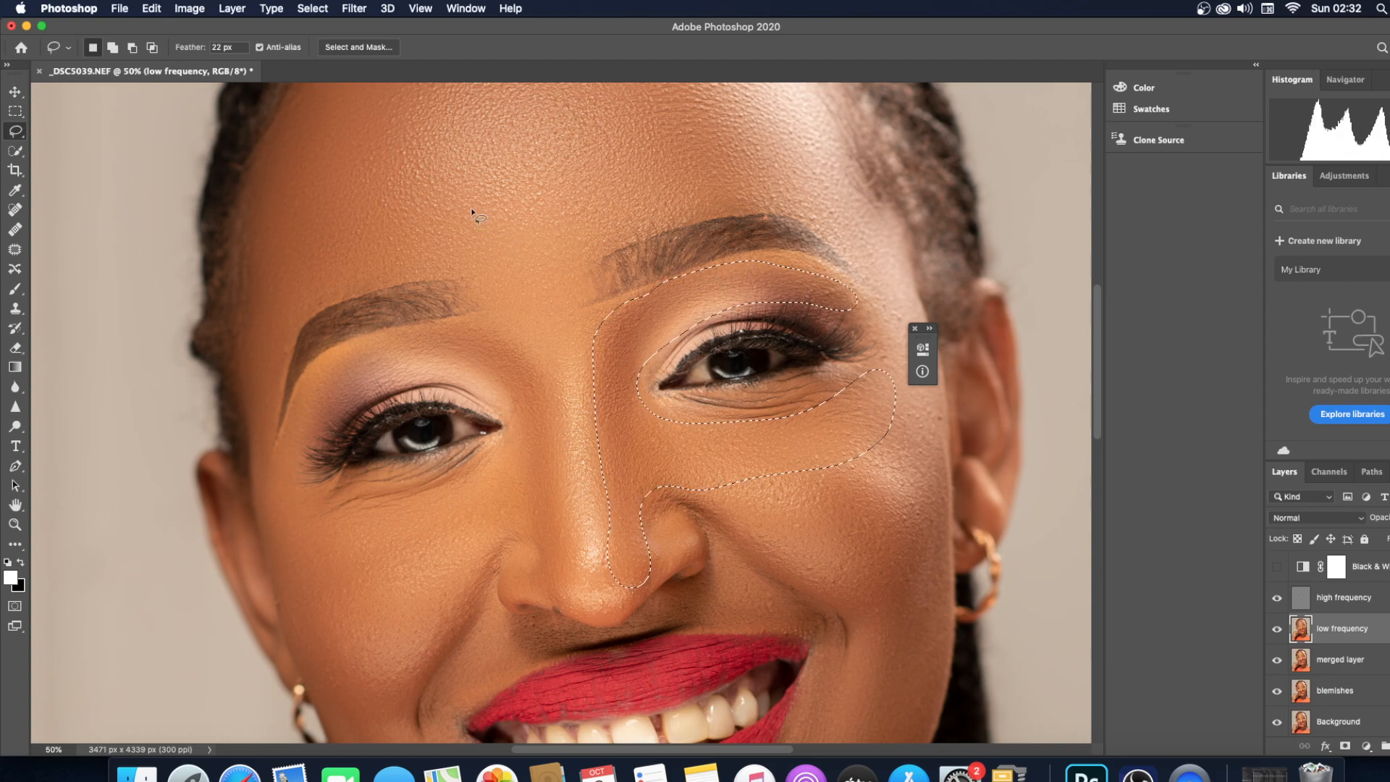
- Apply a Gaussian Blur of 16.2 pixels to the selected skin around the nose and left eye, and deselect
click(354, 8)
mouse_move(354, 187)
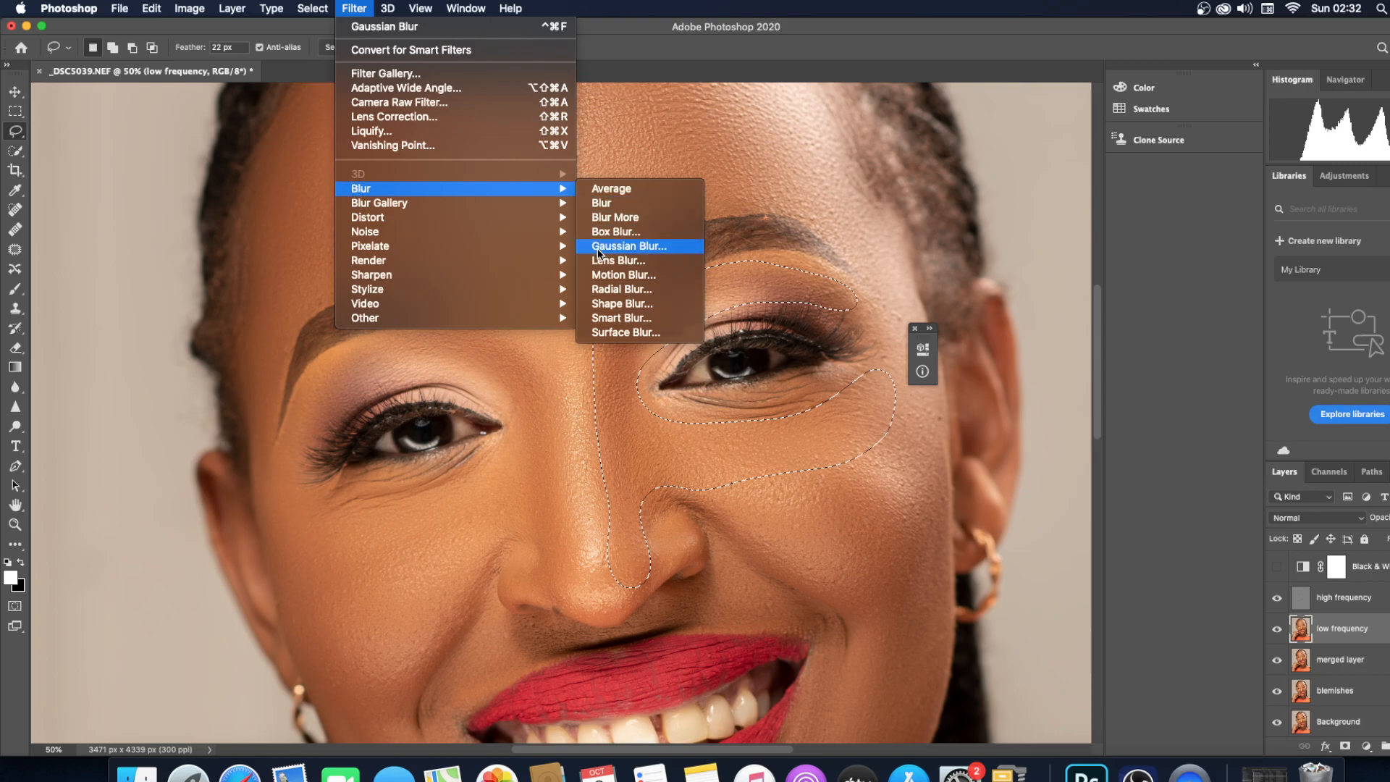
click(638, 246)
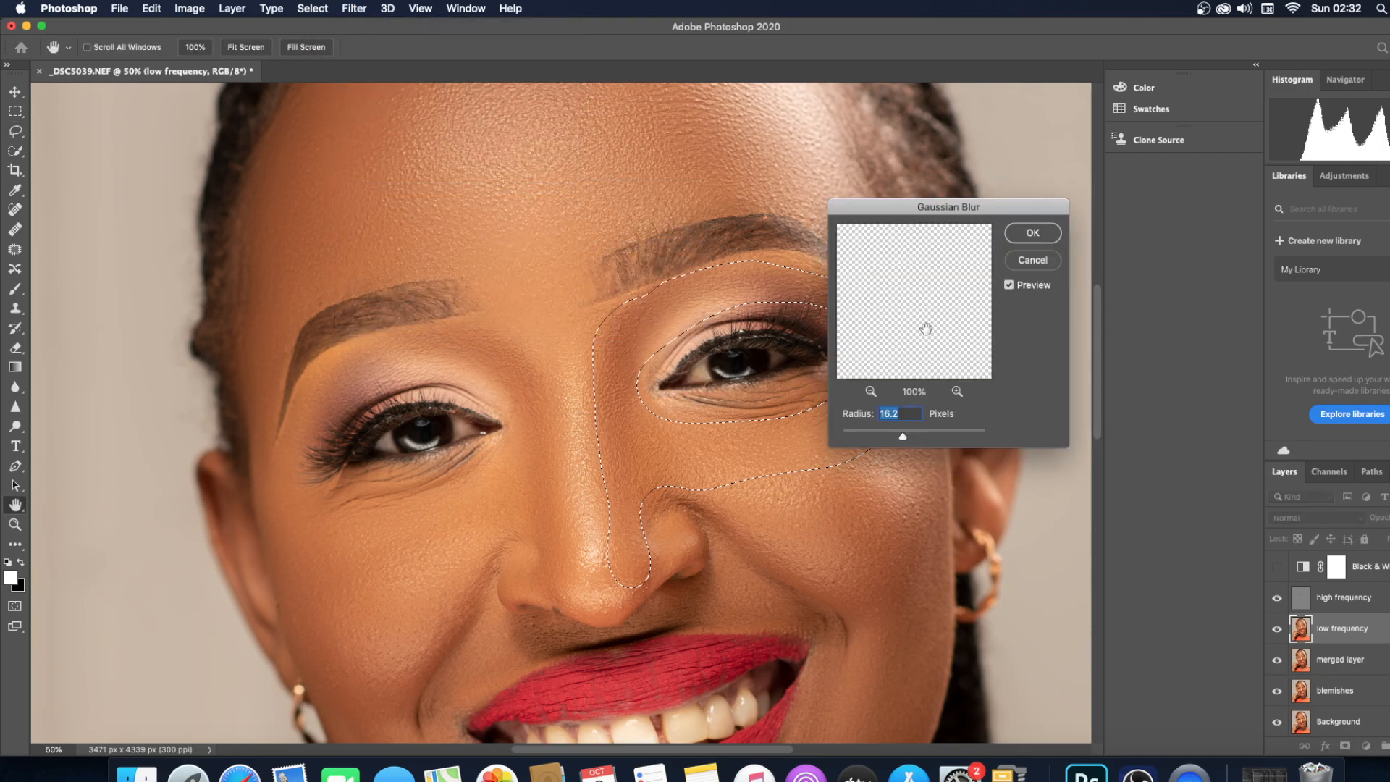
drag(928, 340, 930, 319)
click(1033, 233)
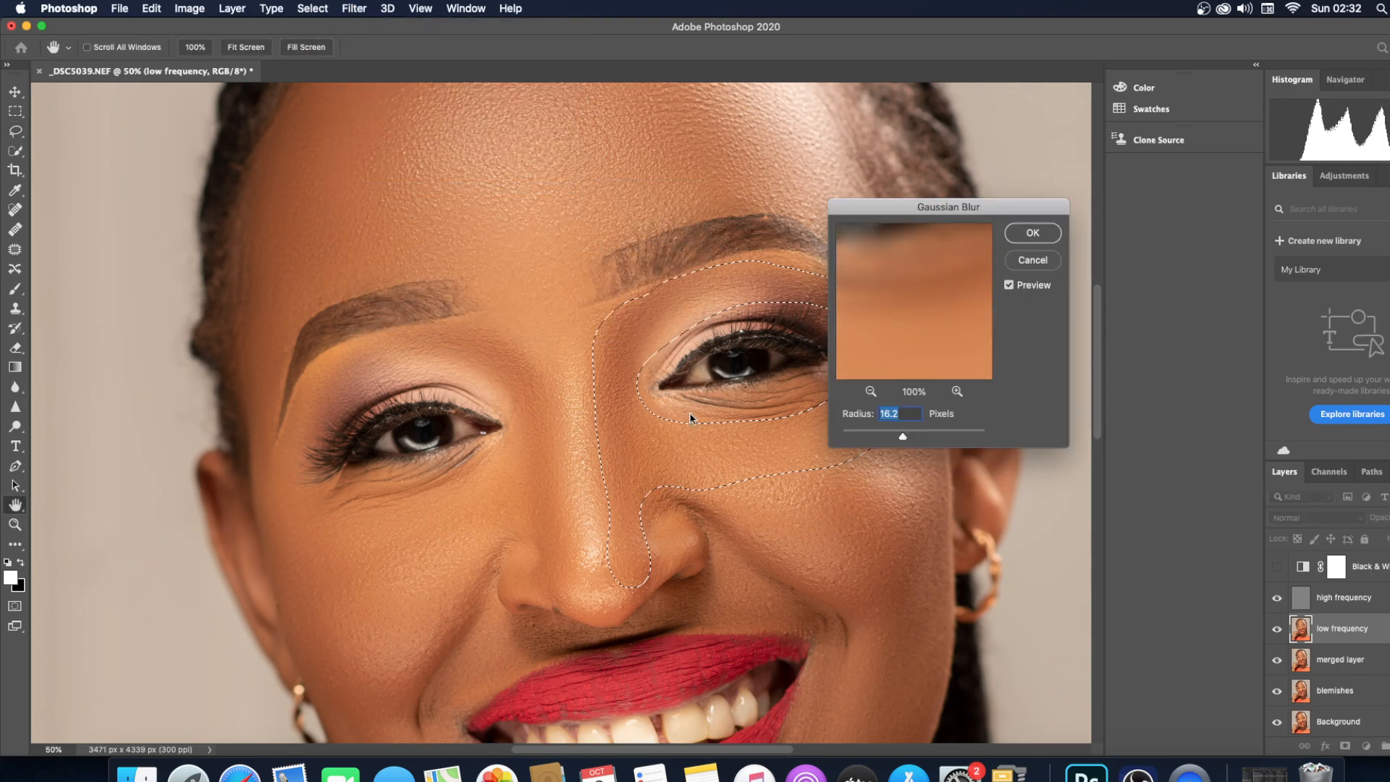
key(l)
key(ctrl+d)
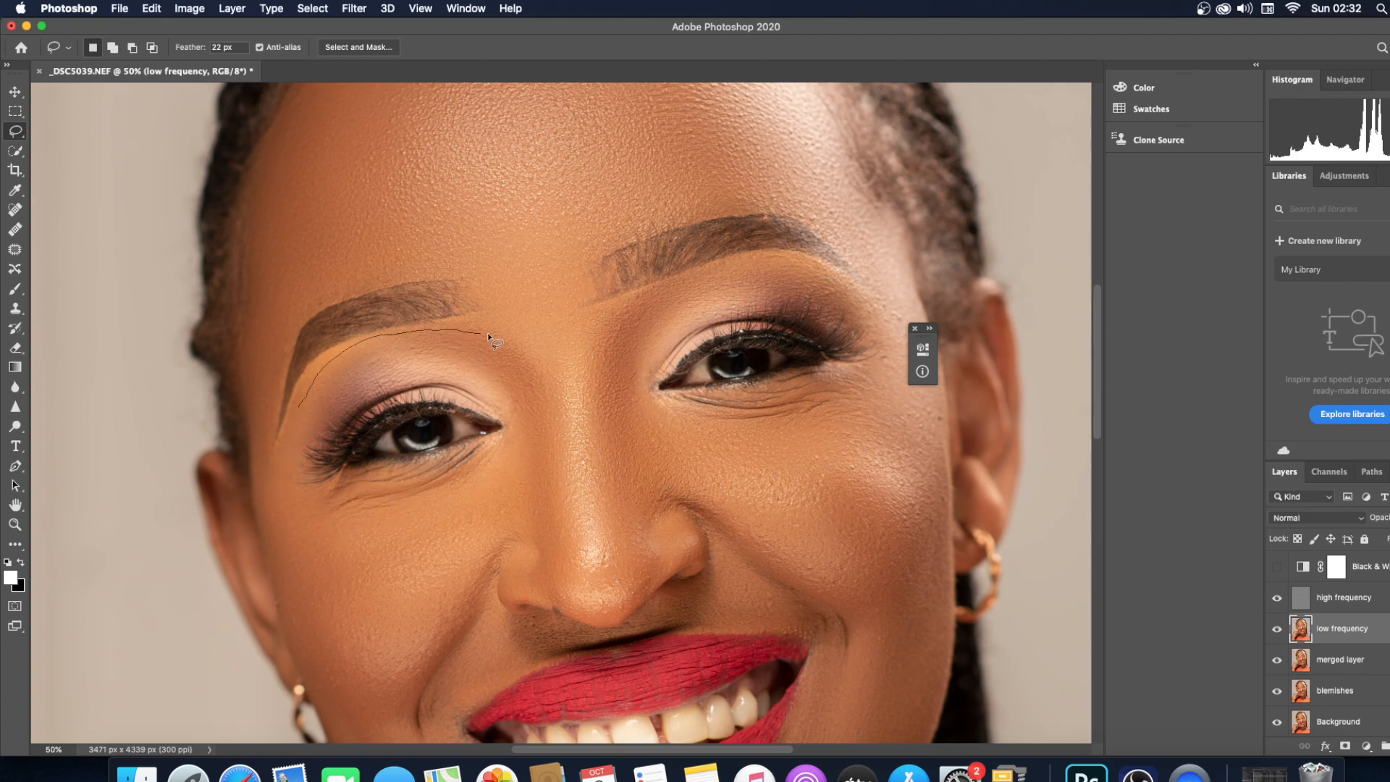
- Lasso the upper eyelid of the subject's right eye together with the adjoining side of the nose
drag(540, 577, 523, 483)
drag(460, 375, 400, 376)
drag(277, 481, 281, 487)
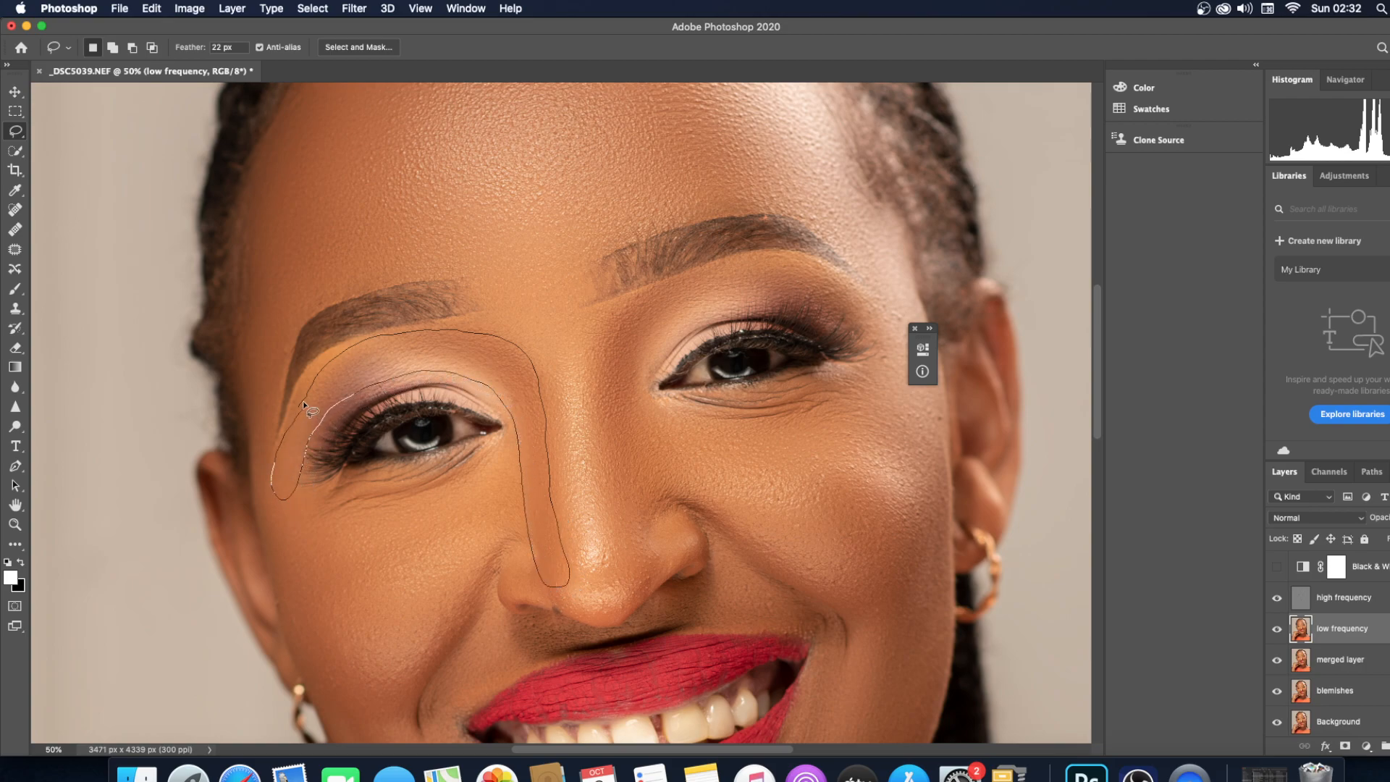
click(355, 10)
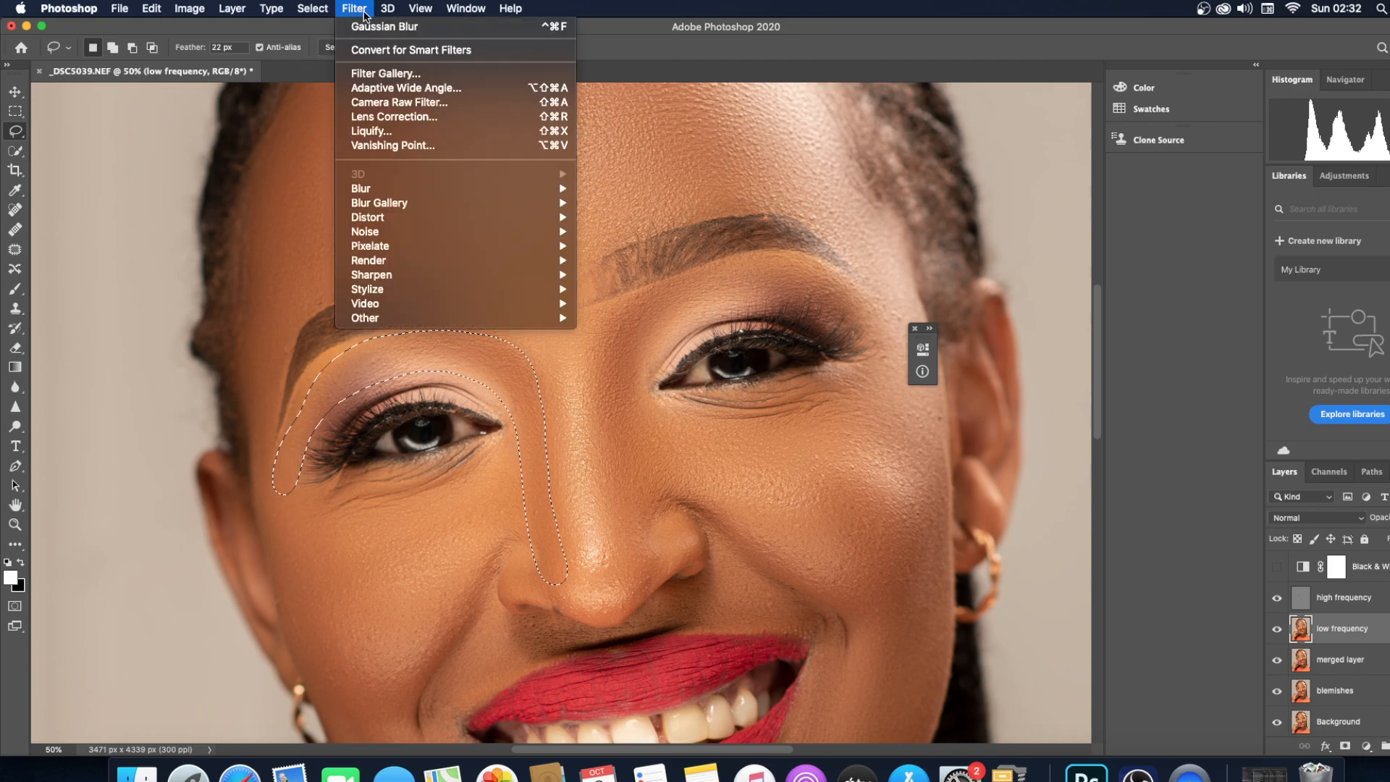
mouse_move(362, 189)
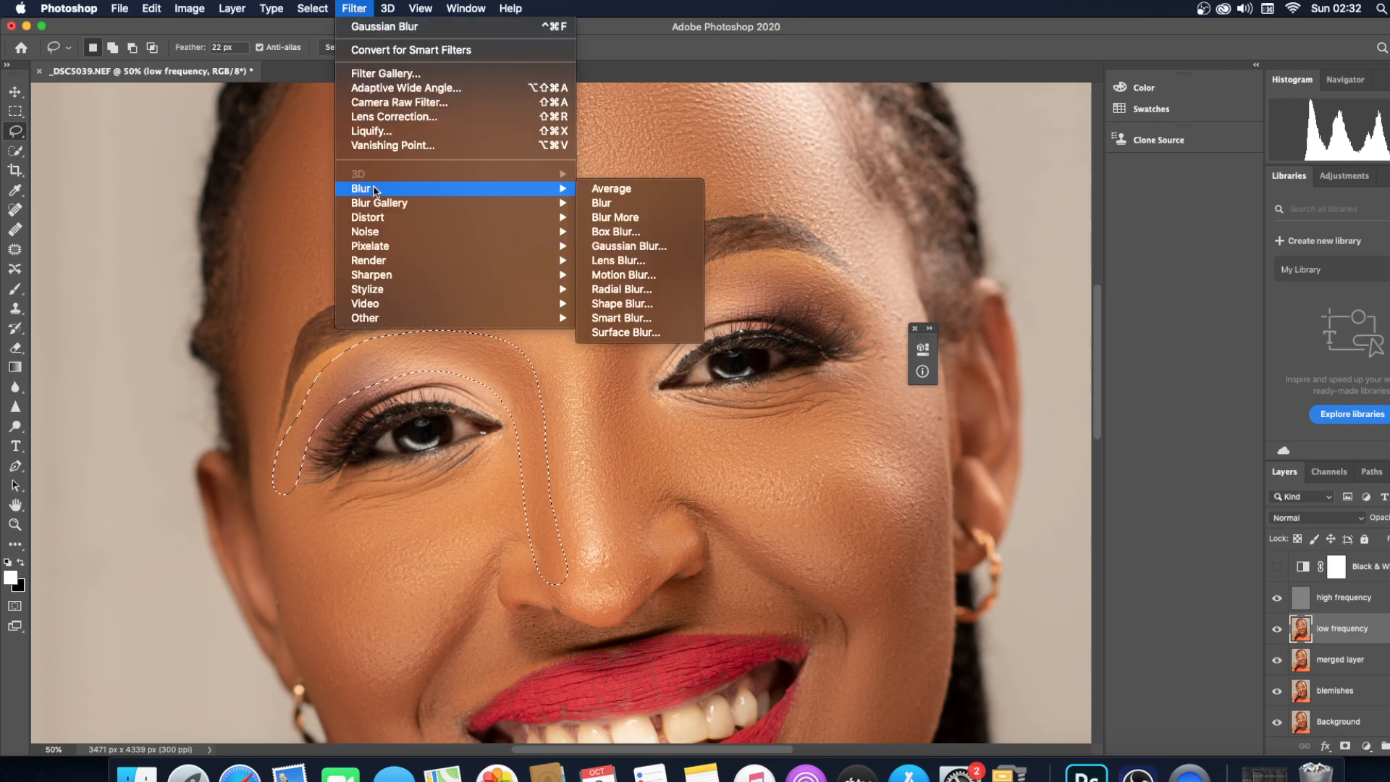
click(631, 247)
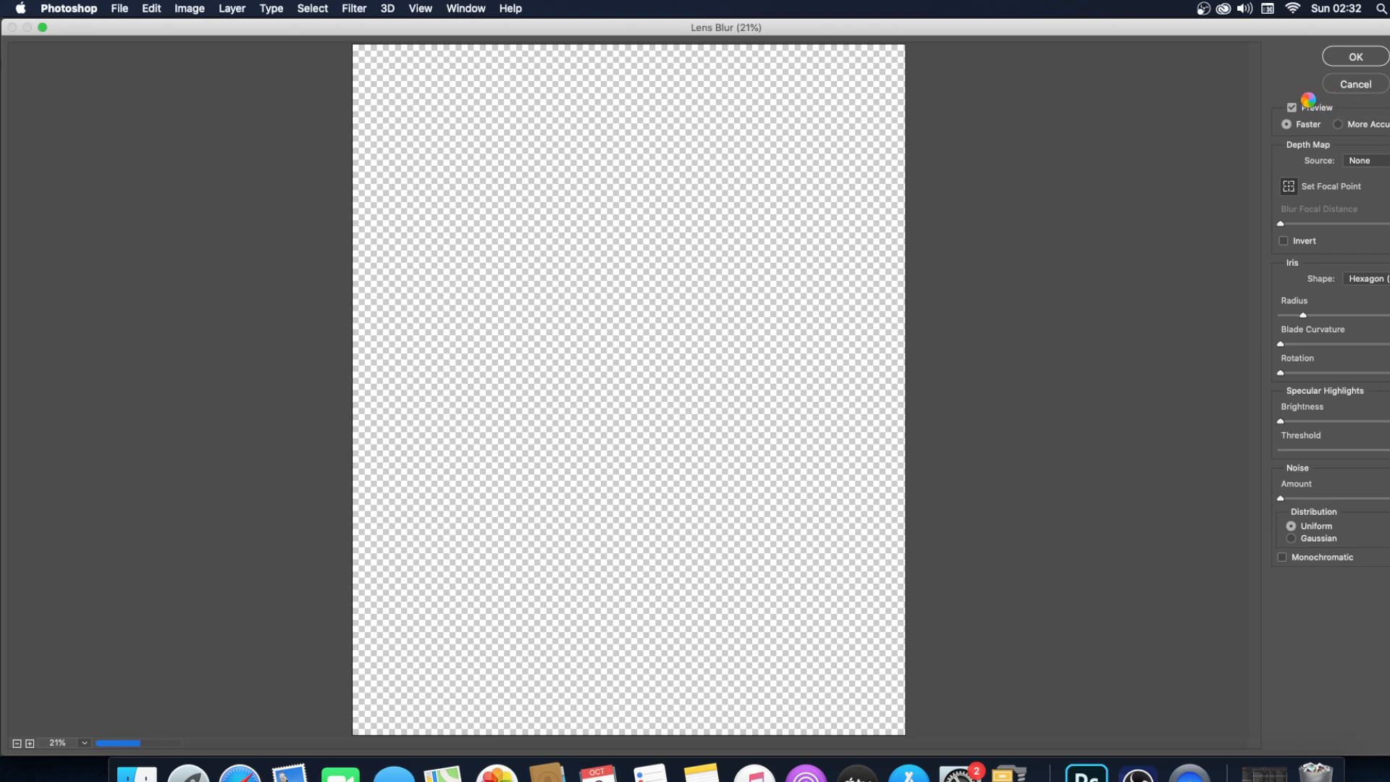
click(1355, 84)
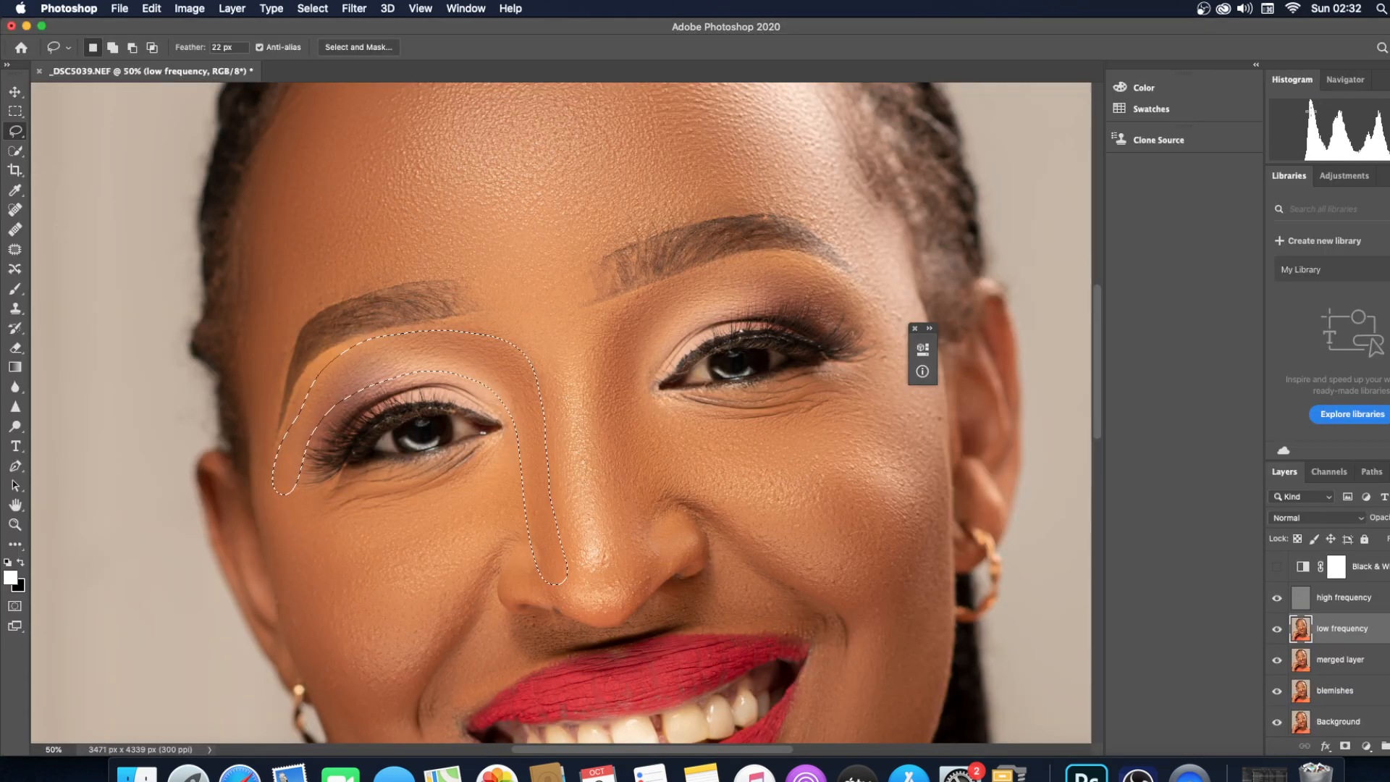
- Apply a 16.2-pixel Gaussian Blur to the selected upper eyelid and side of the nose, and deselect
click(354, 8)
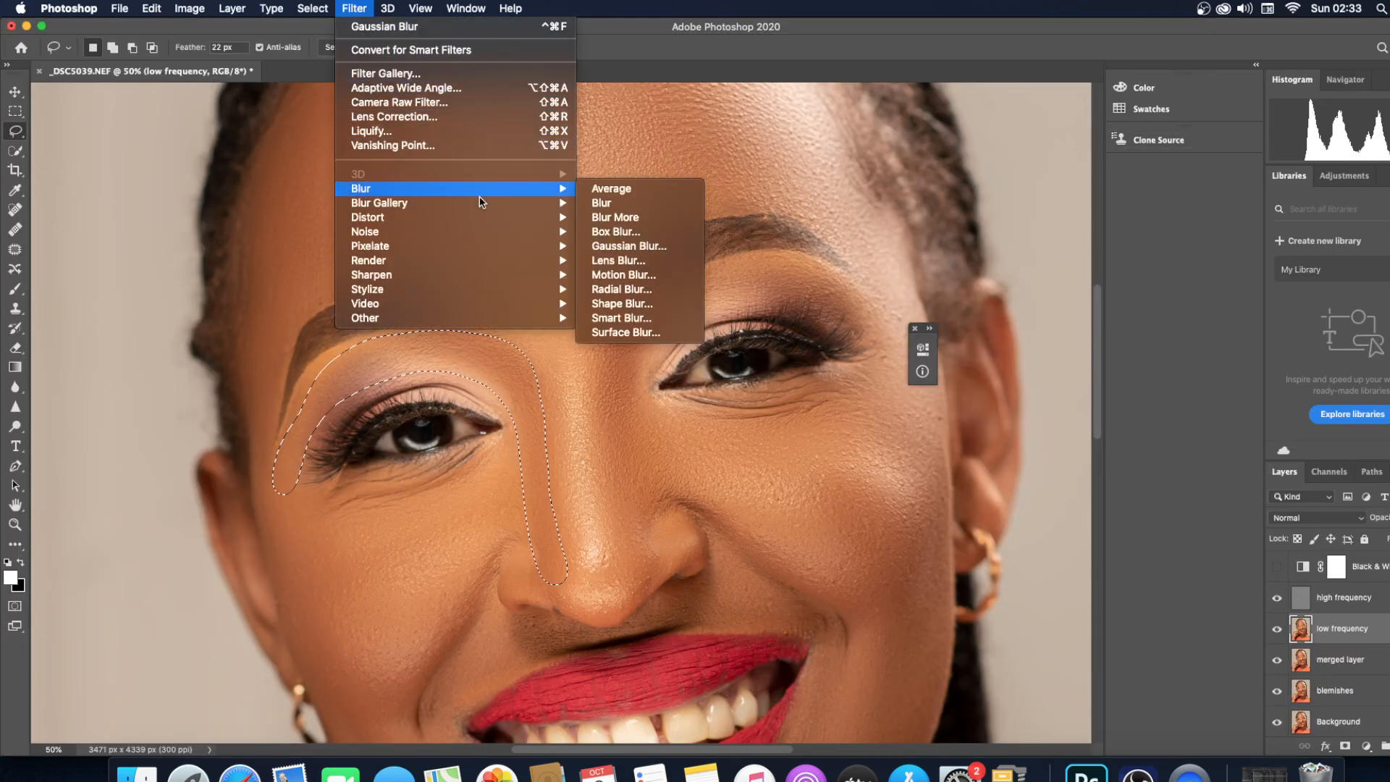
mouse_move(430, 190)
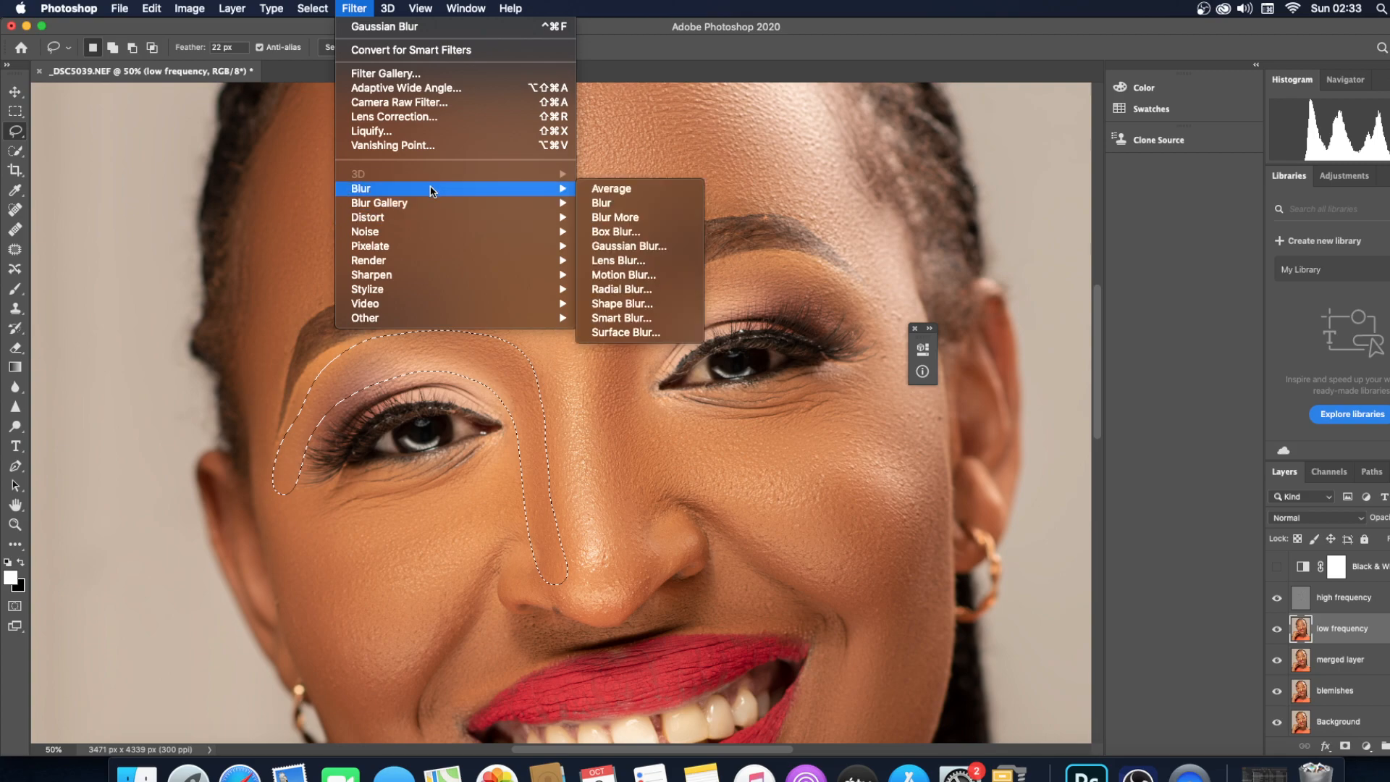
click(608, 246)
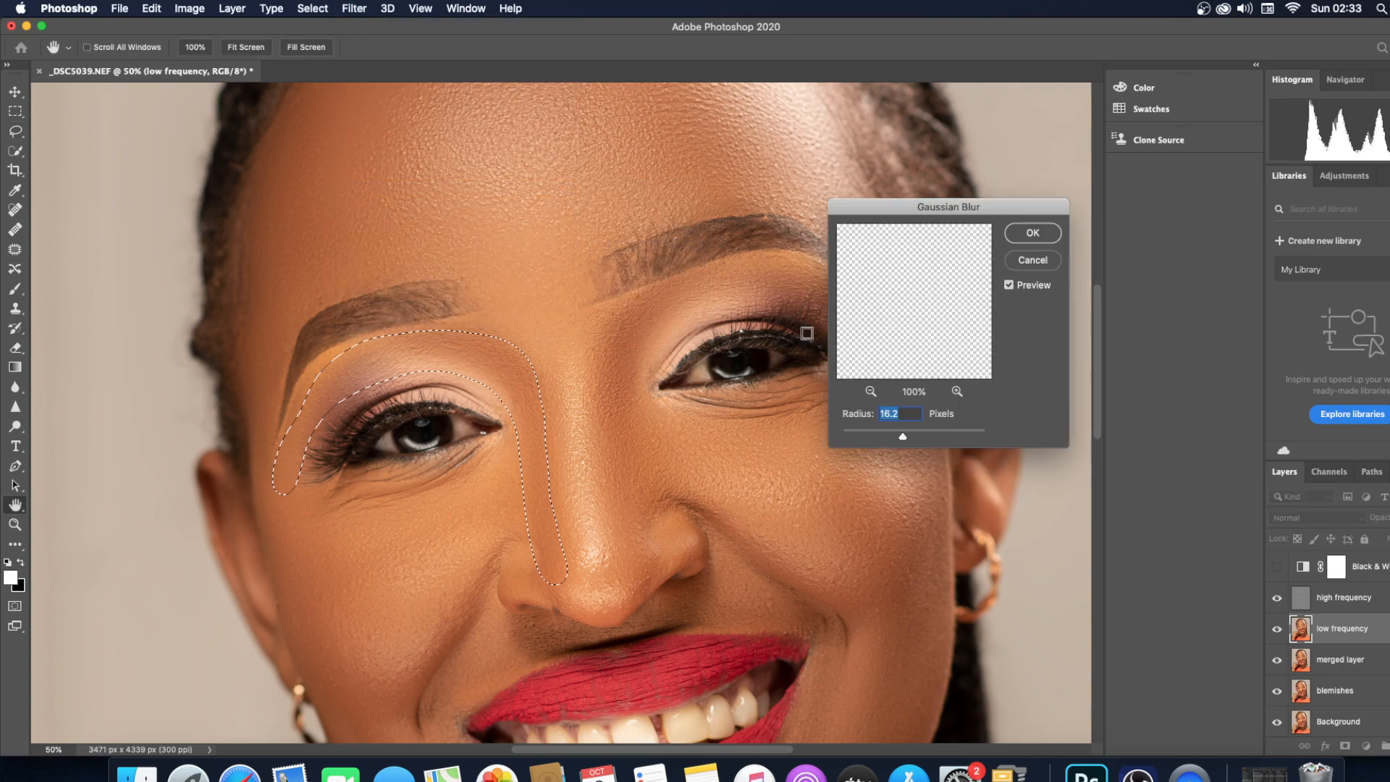
click(1032, 233)
key(l)
key(ctrl+d)
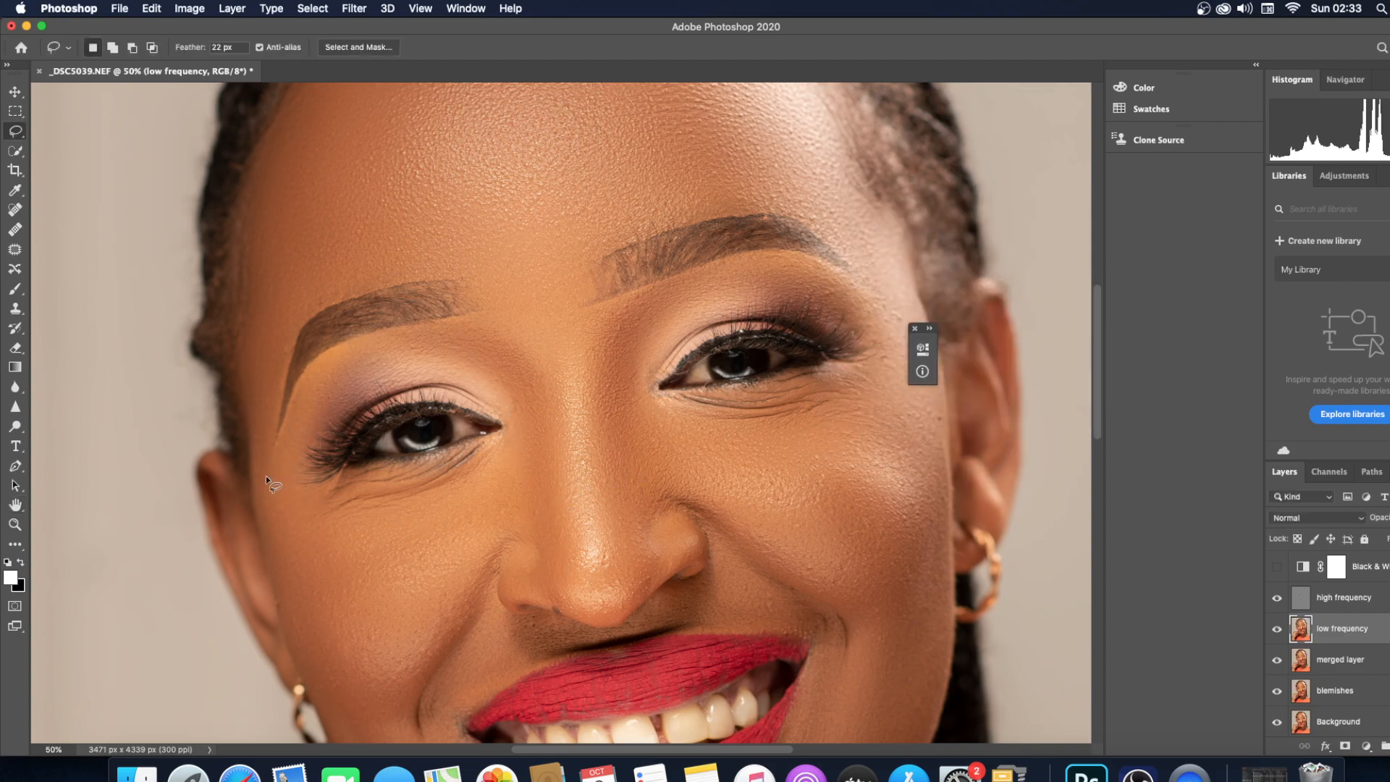
- Lasso the cheek below the subject's right eye, from the under-eye area down toward the jaw beside the earring
drag(458, 484, 515, 483)
drag(493, 538, 472, 583)
drag(403, 710, 347, 724)
drag(302, 672, 285, 615)
drag(264, 555, 262, 526)
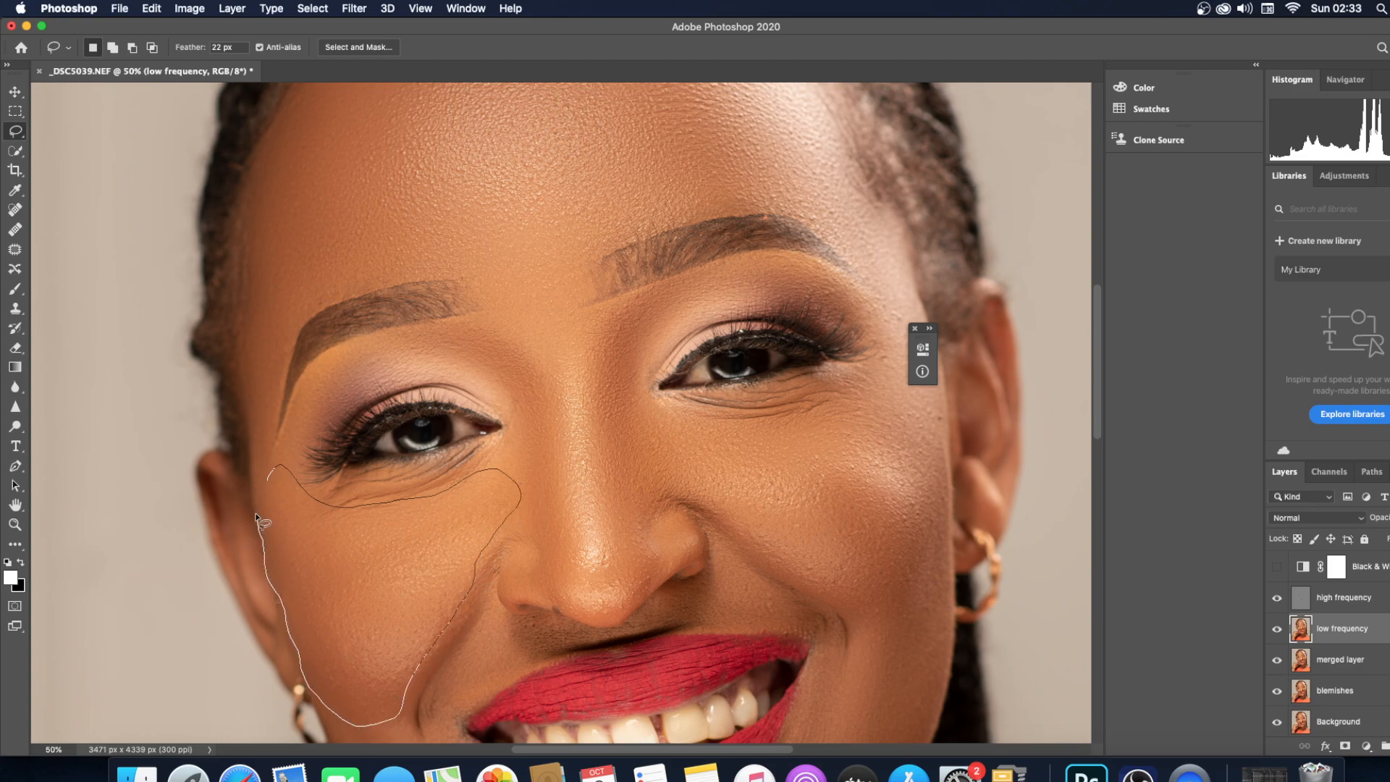
- Apply a 17.6-pixel Gaussian Blur to the selected cheek below the subject's right eye, and deselect
click(354, 9)
mouse_move(371, 190)
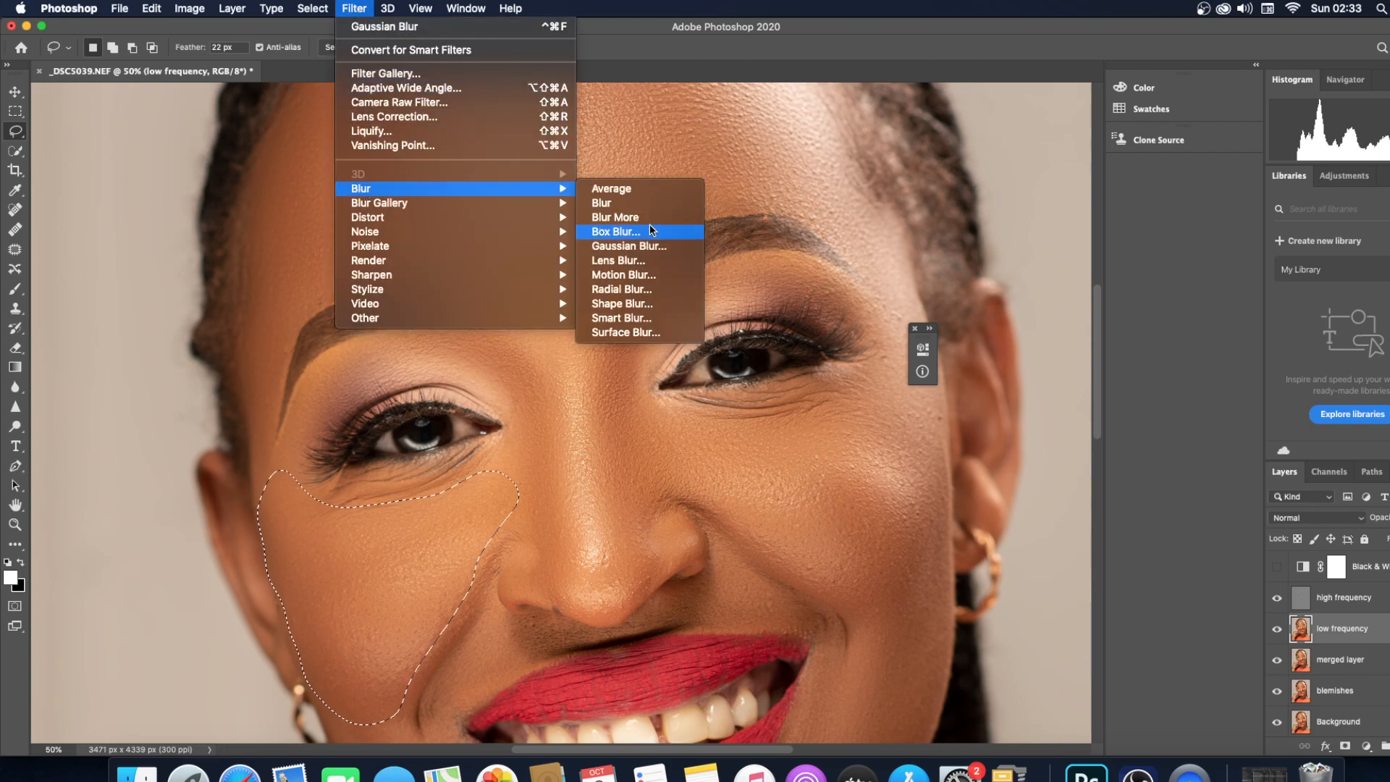
click(630, 247)
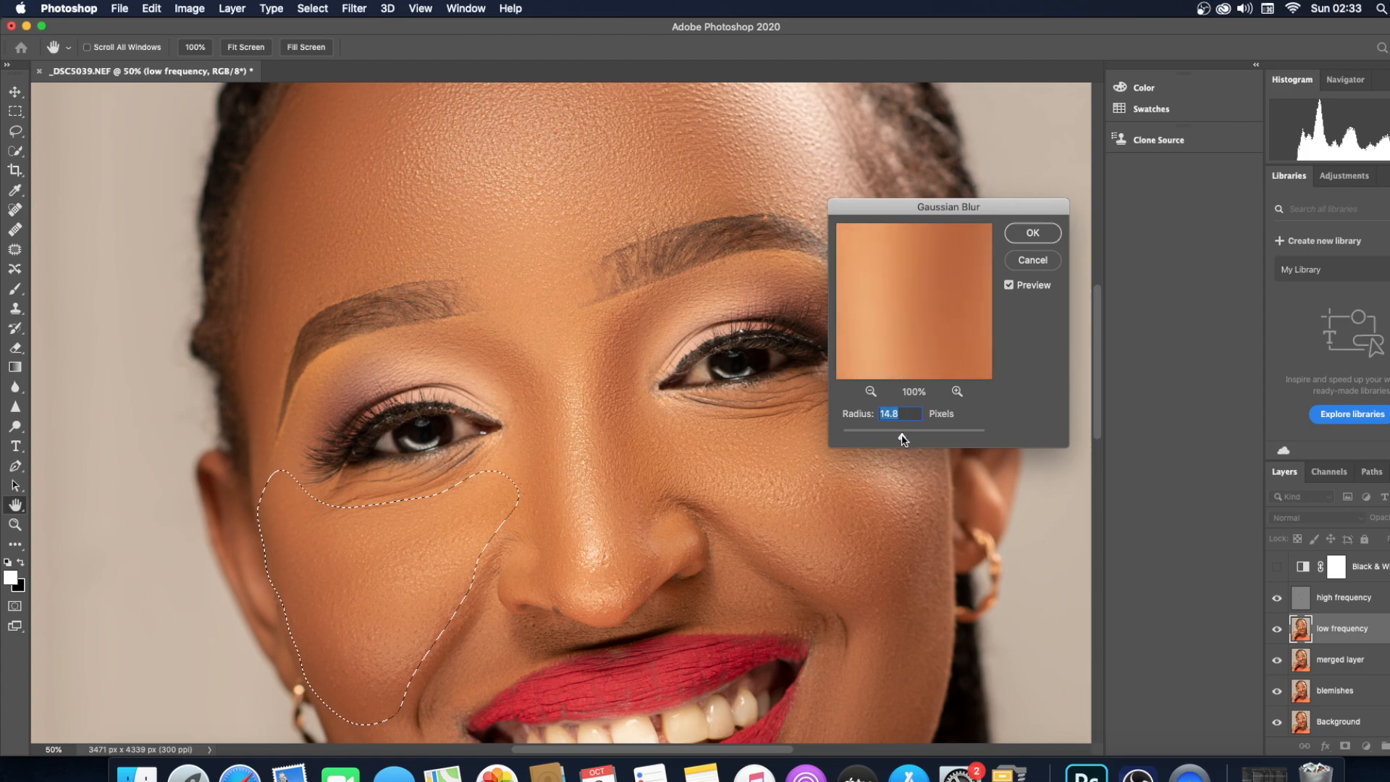
drag(903, 439, 903, 435)
click(1032, 233)
key(ctrl+d)
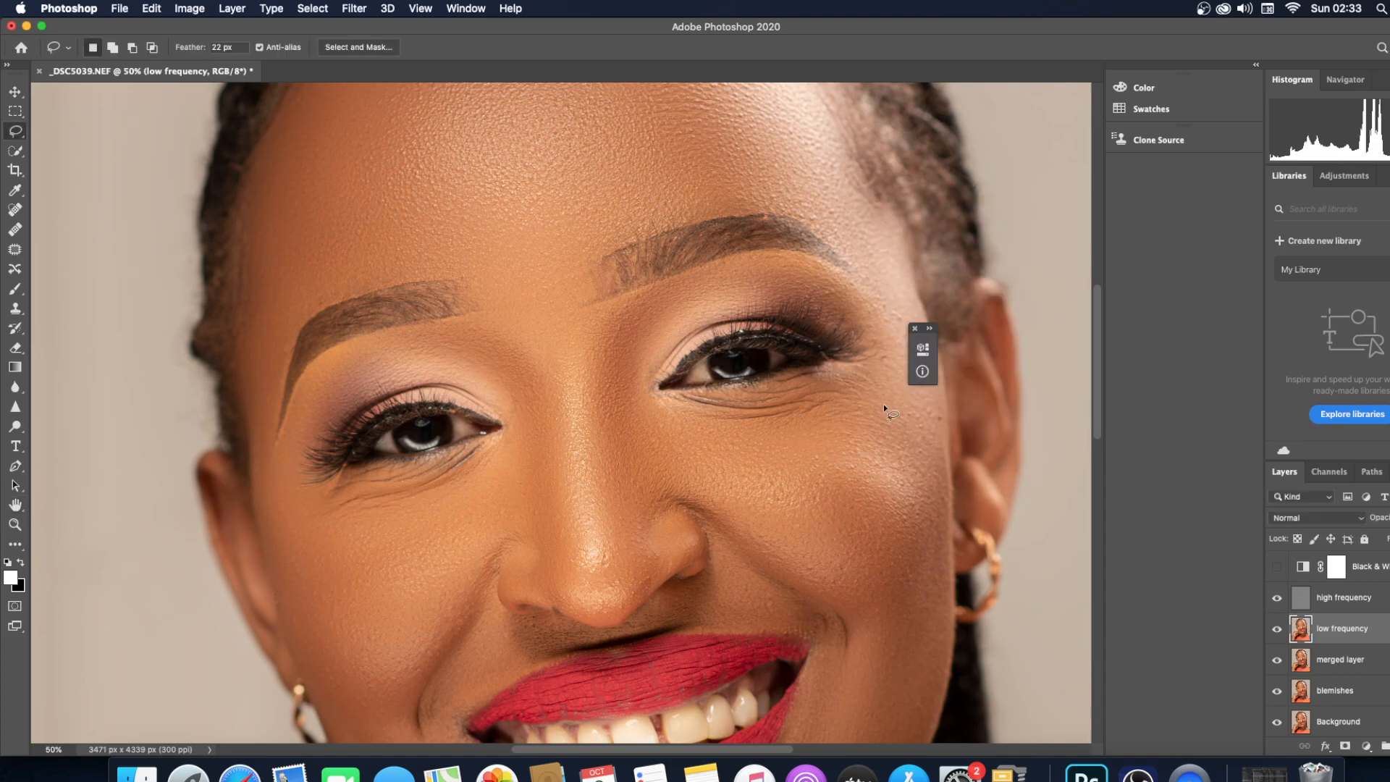
- Lasso the skin around the mouth, including the upper lip area, smile lines, jaw and chin, while excluding the lips
scroll(855, 456, down, 8)
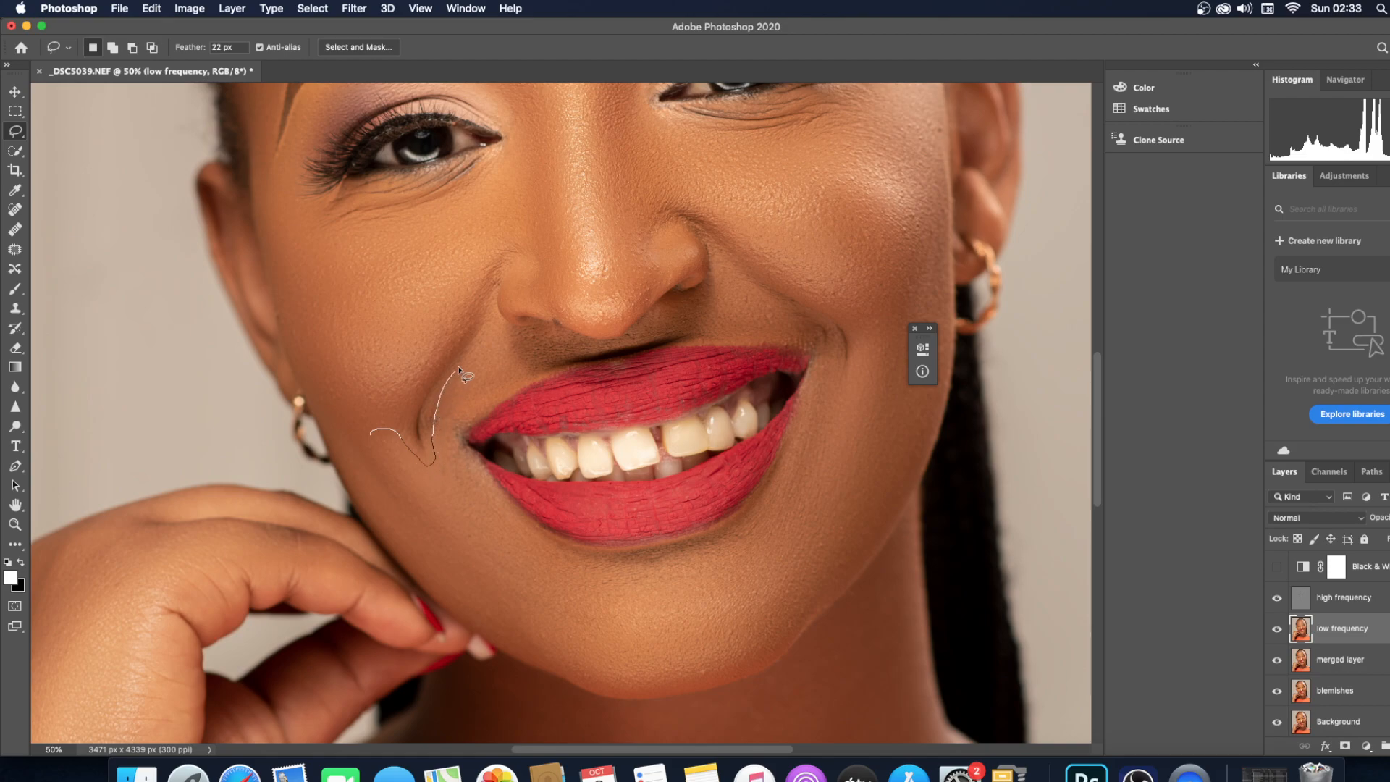
drag(519, 341, 508, 377)
mouse_move(459, 476)
mouse_down()
mouse_move(563, 557)
mouse_move(657, 571)
mouse_up()
mouse_move(822, 420)
mouse_down()
mouse_move(814, 344)
mouse_move(741, 344)
mouse_move(756, 336)
mouse_move(675, 313)
mouse_up()
mouse_move(832, 344)
mouse_down()
mouse_move(857, 359)
mouse_move(909, 302)
mouse_move(929, 331)
mouse_move(853, 547)
mouse_move(808, 601)
mouse_up()
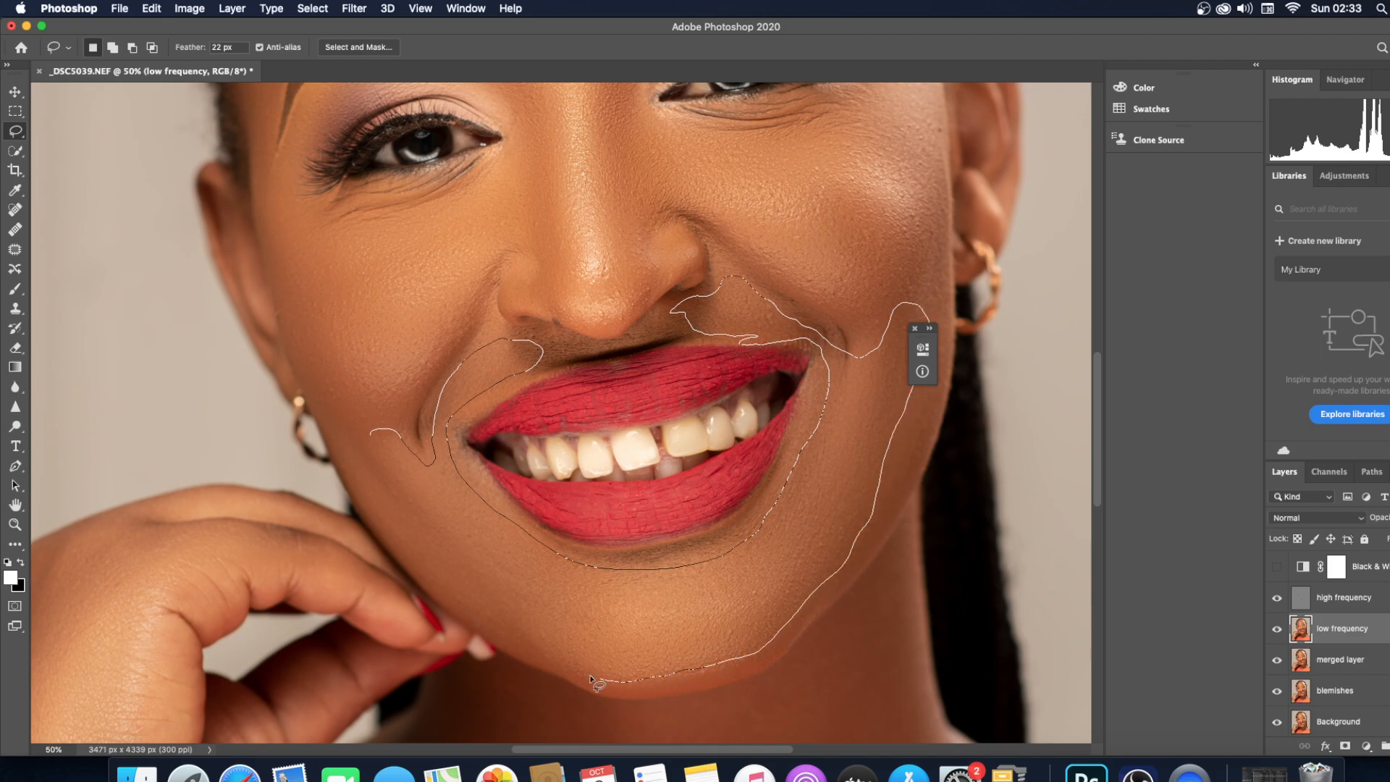
drag(527, 641, 450, 593)
drag(397, 547, 371, 434)
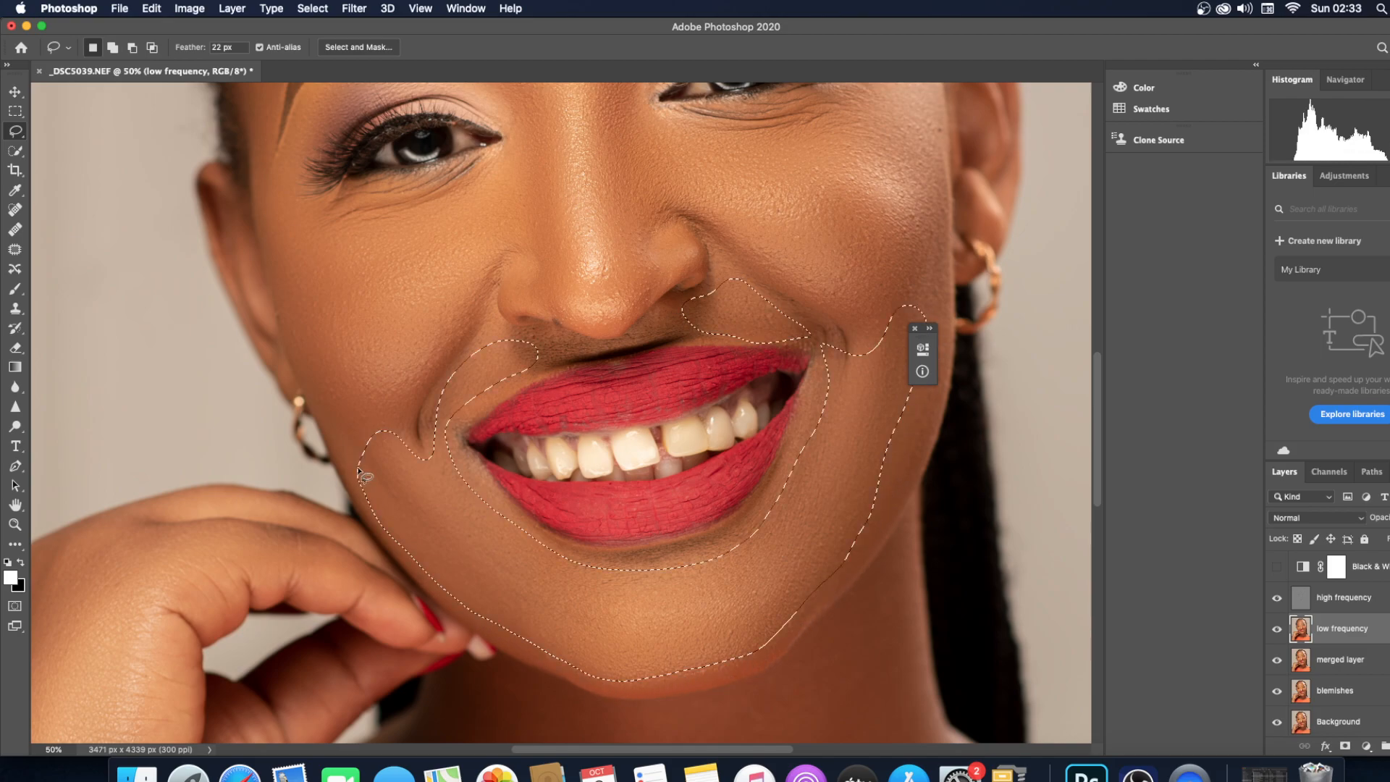
- Blur the selected skin around the mouth and chin with a 19.0-pixel Gaussian Blur, and deselect
click(354, 8)
mouse_move(427, 193)
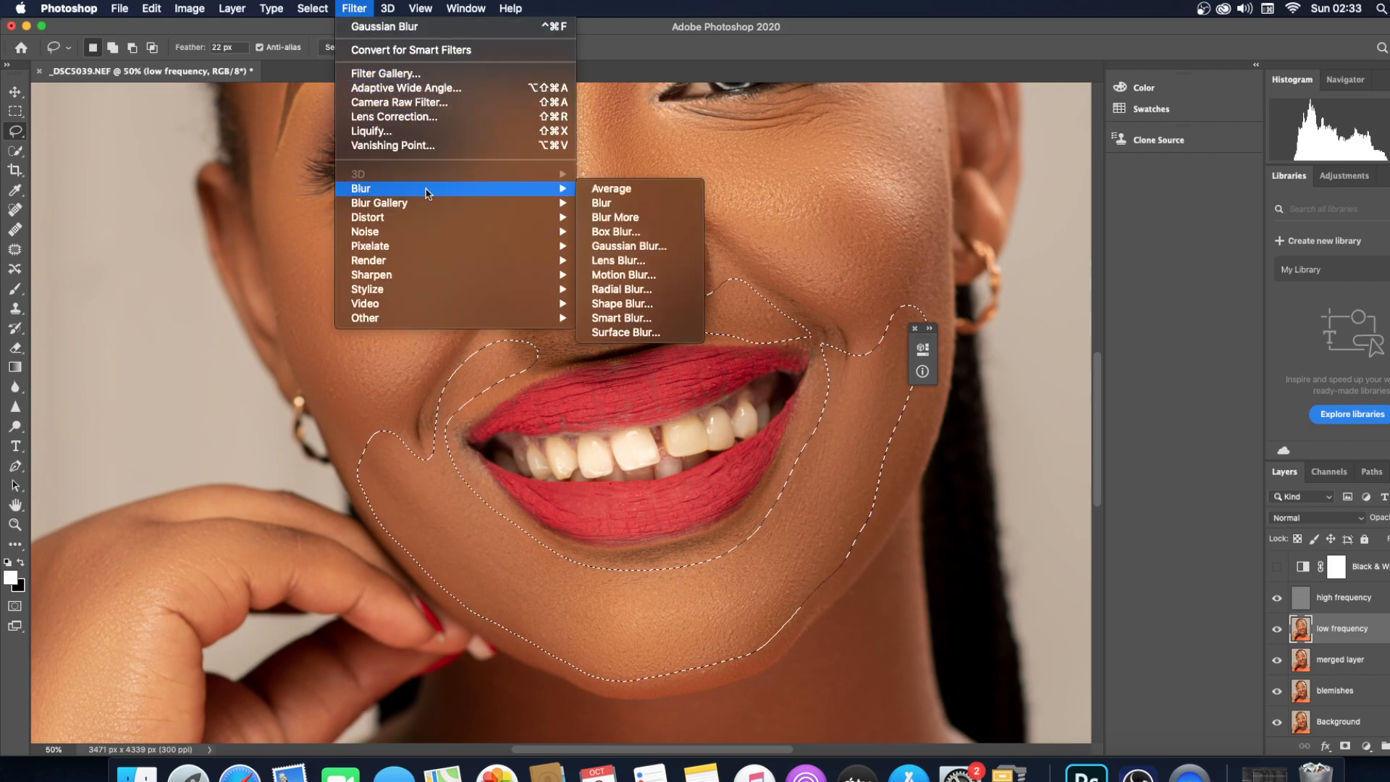
click(606, 247)
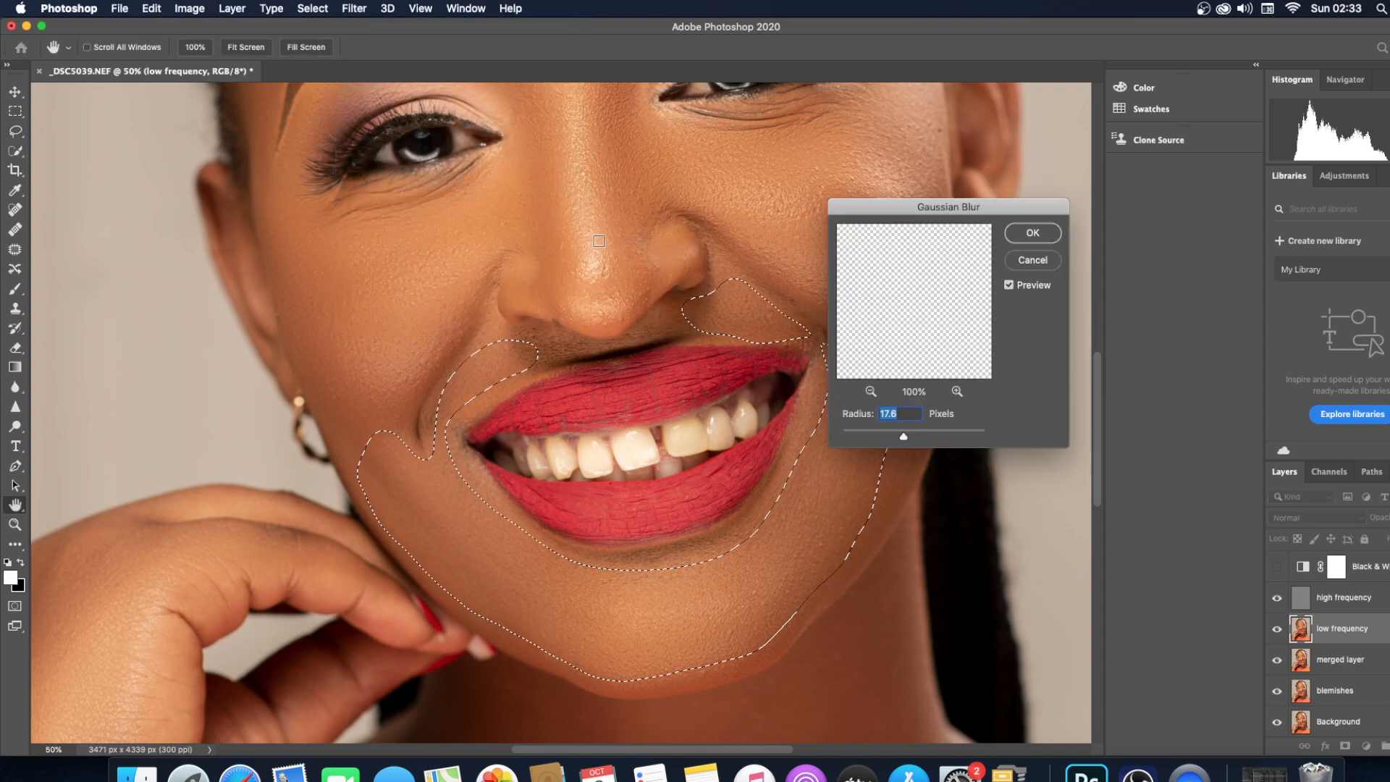
drag(903, 437, 905, 439)
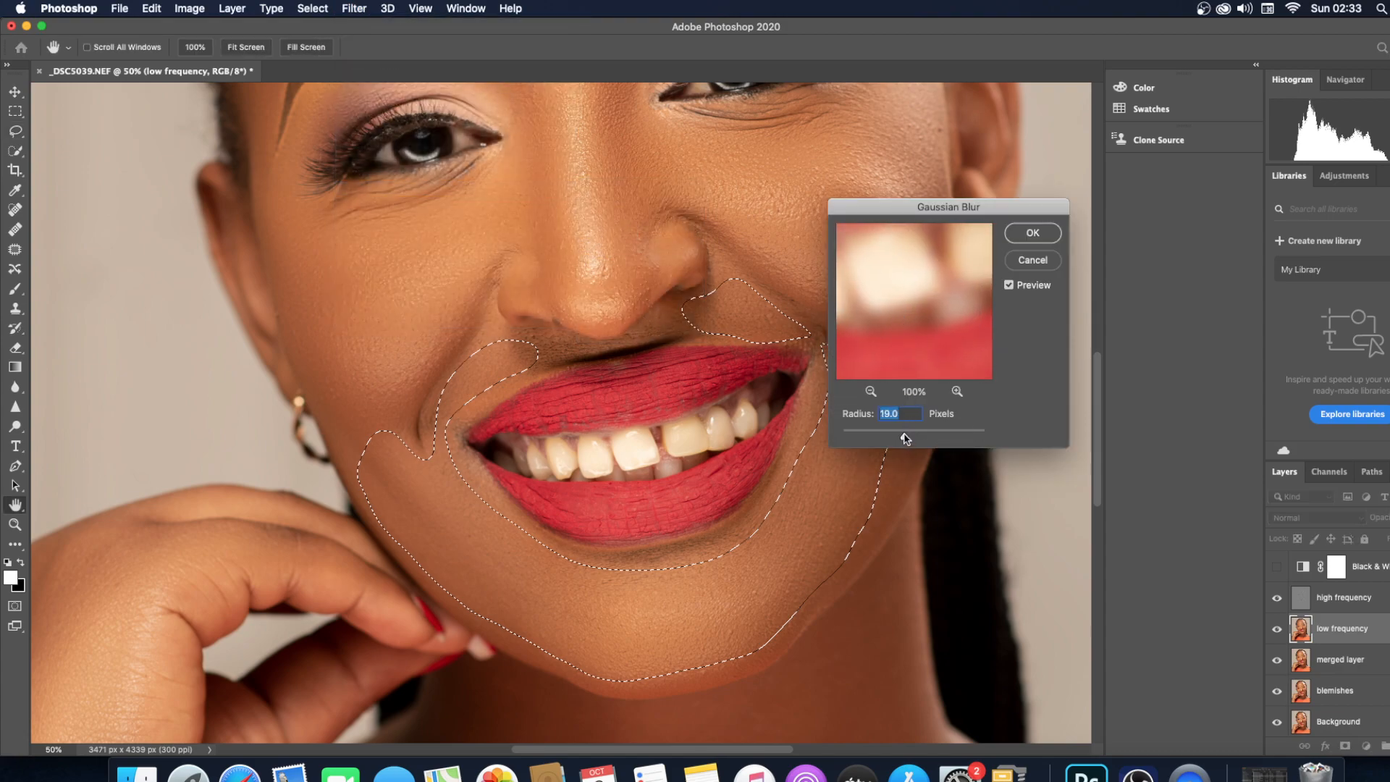
click(1032, 233)
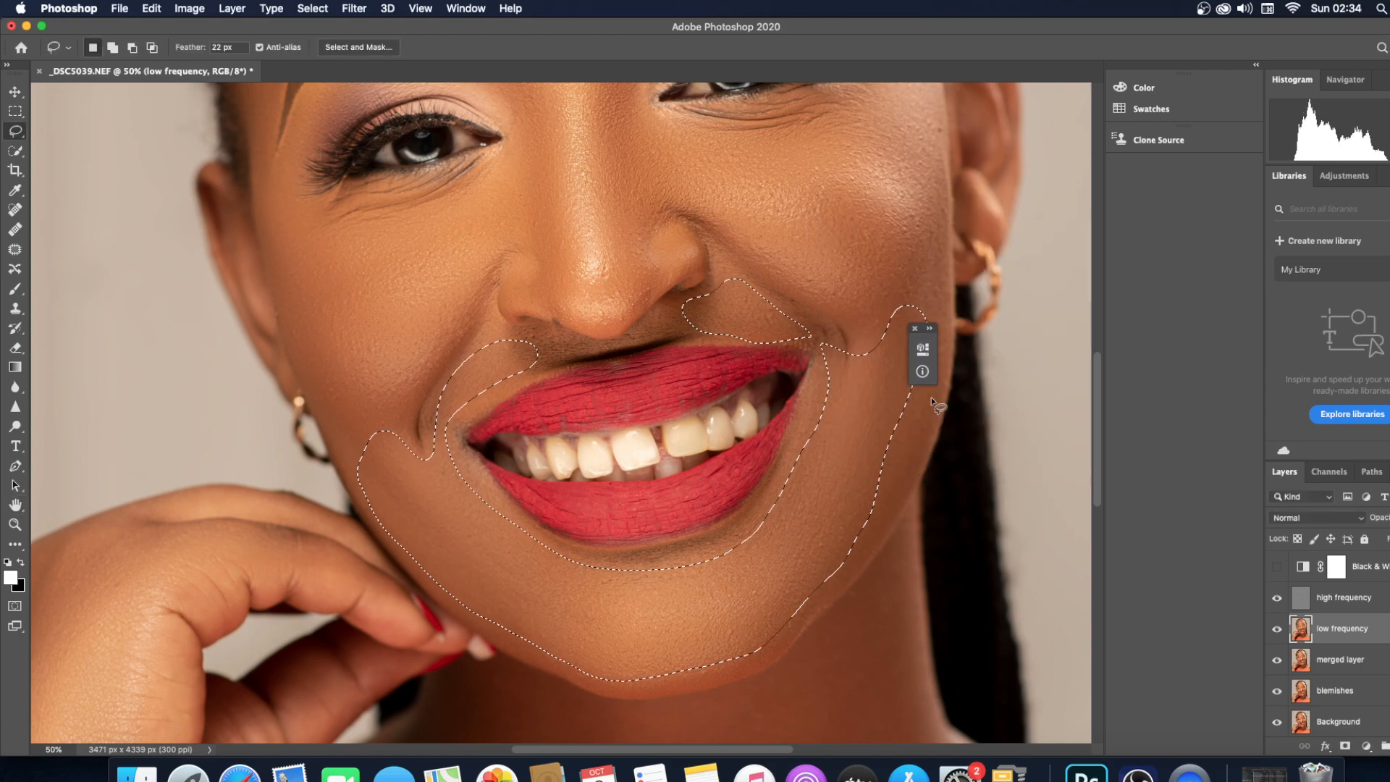
drag(909, 237, 905, 240)
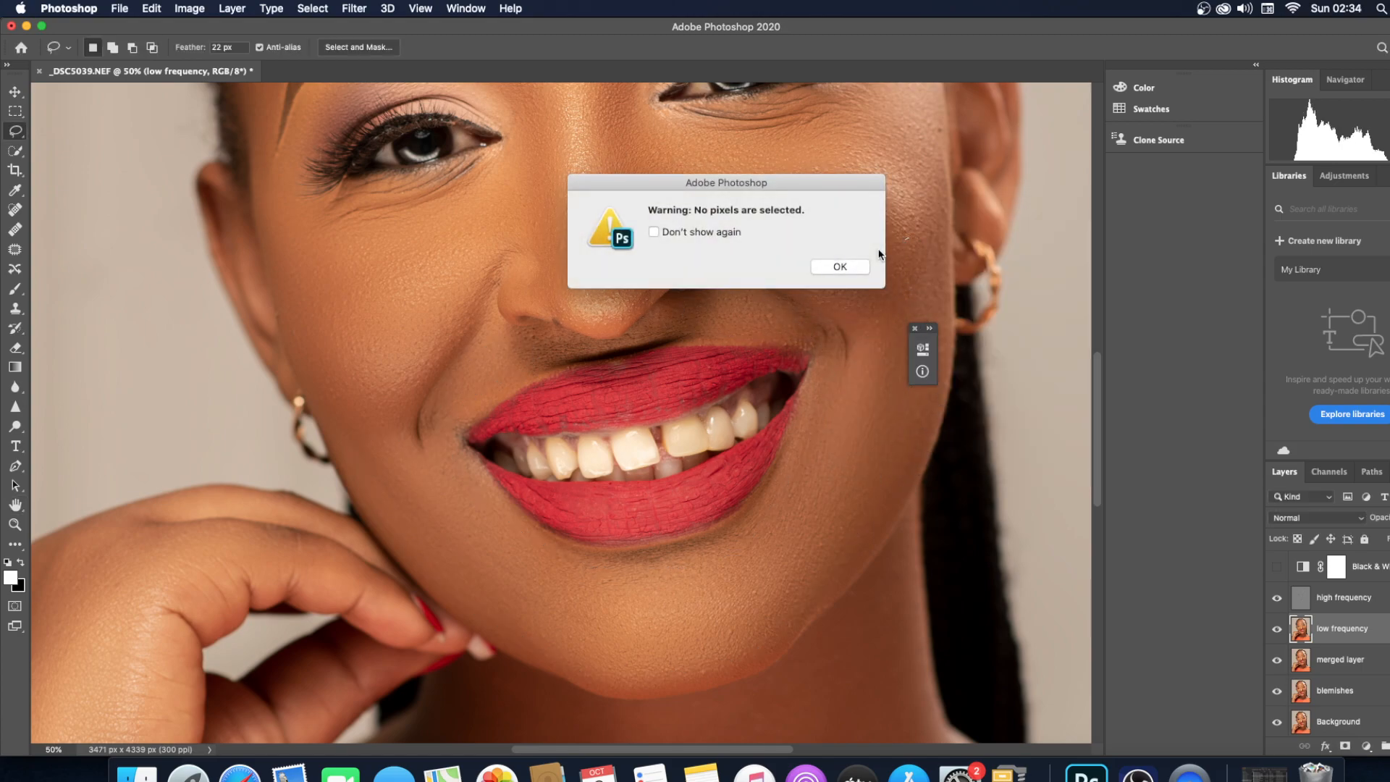
click(855, 266)
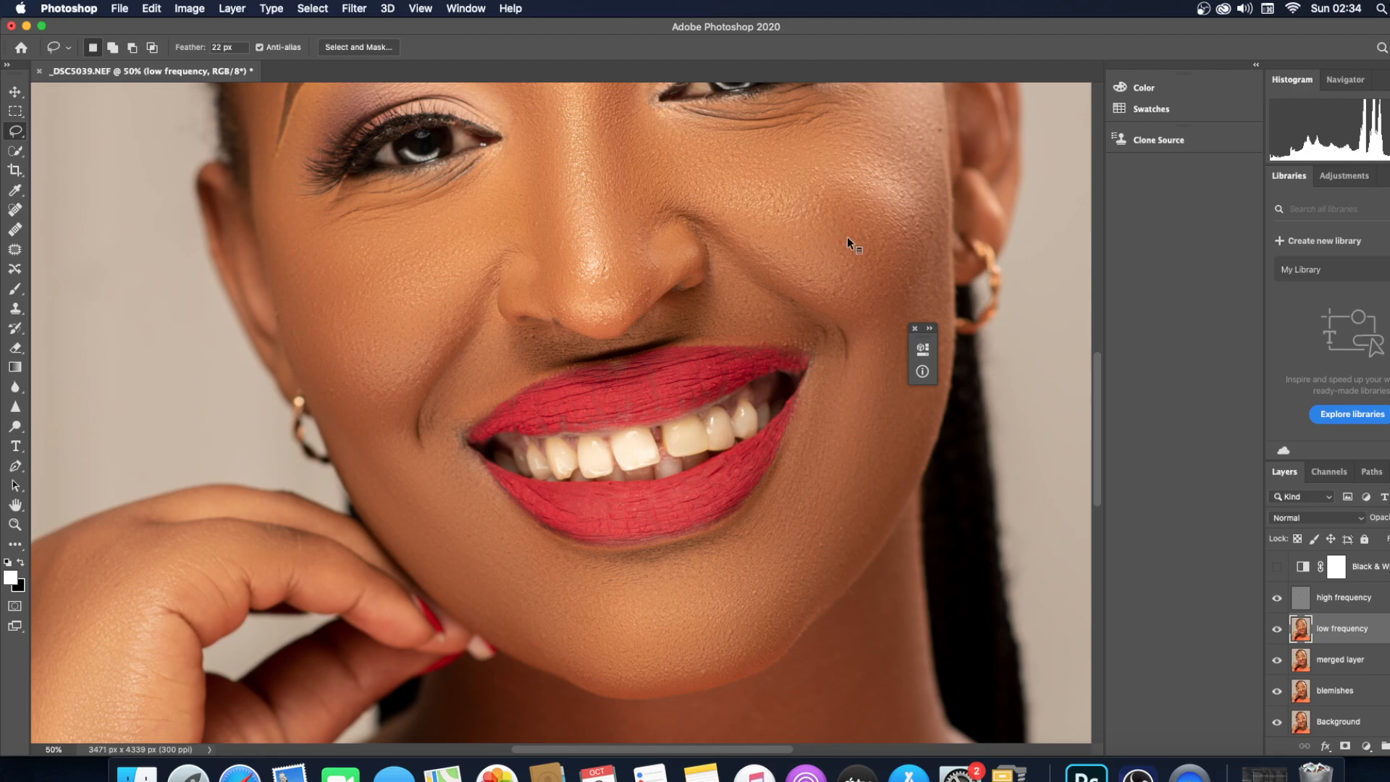
- Delete the Black & White adjustment layer and group the high frequency and low frequency layers
key(super+minus)
key(super+minus)
key(super+minus)
key(super+minus)
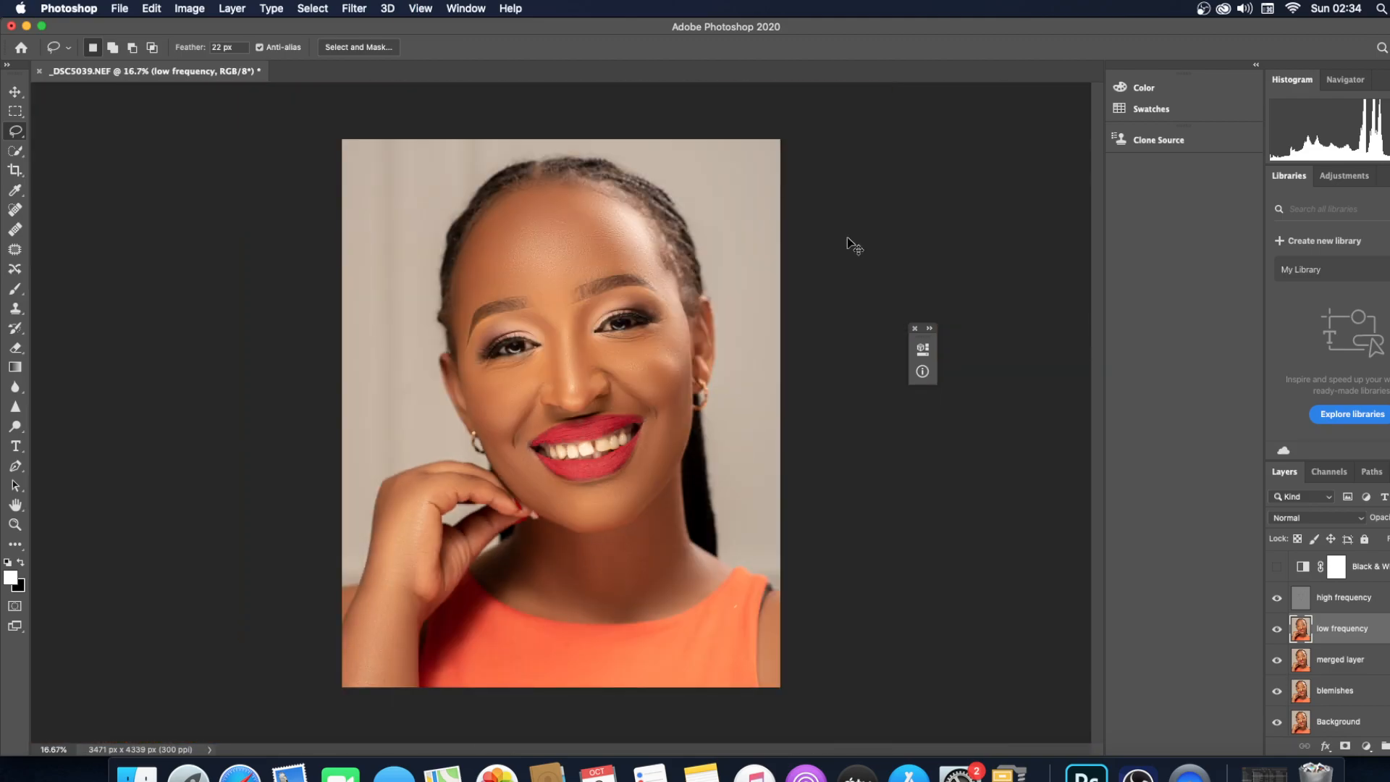
key(super+plus)
key(super+plus)
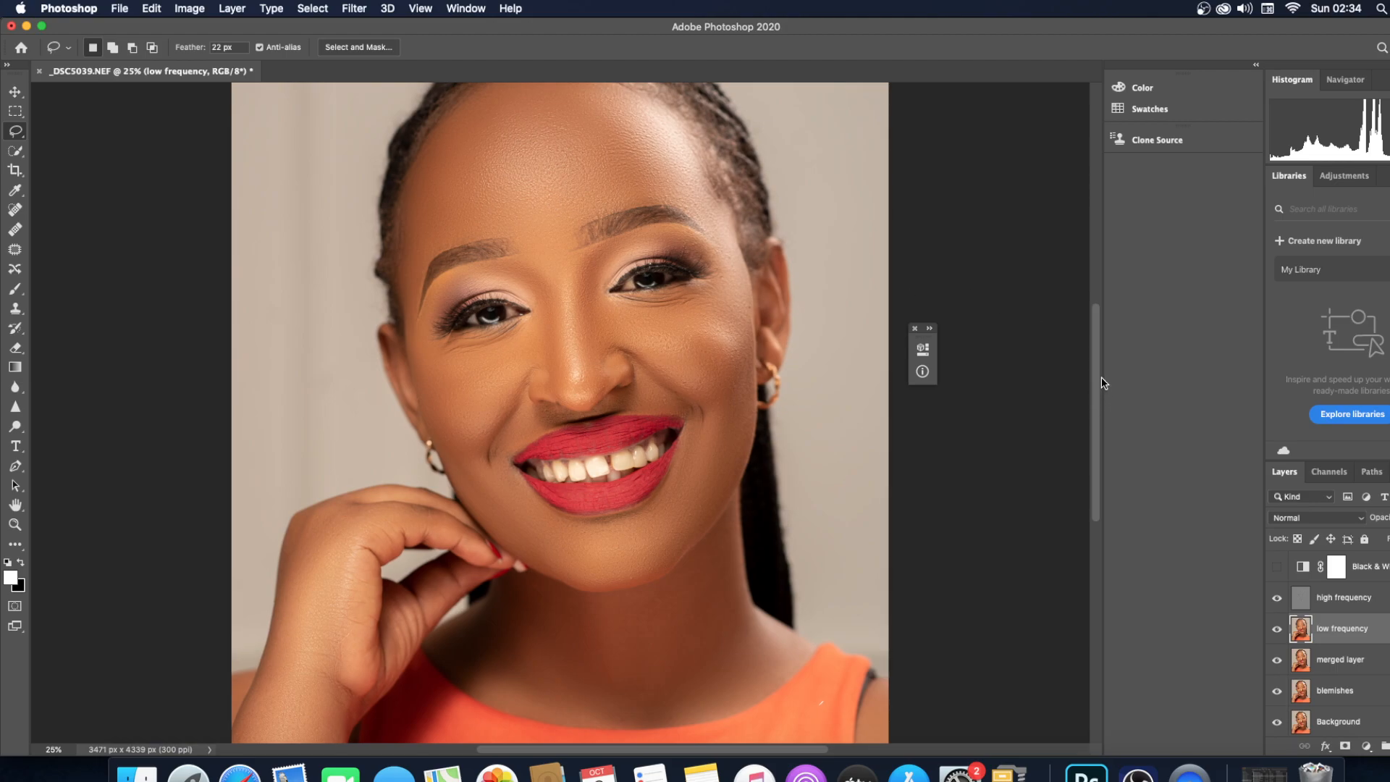
drag(1095, 422, 1098, 384)
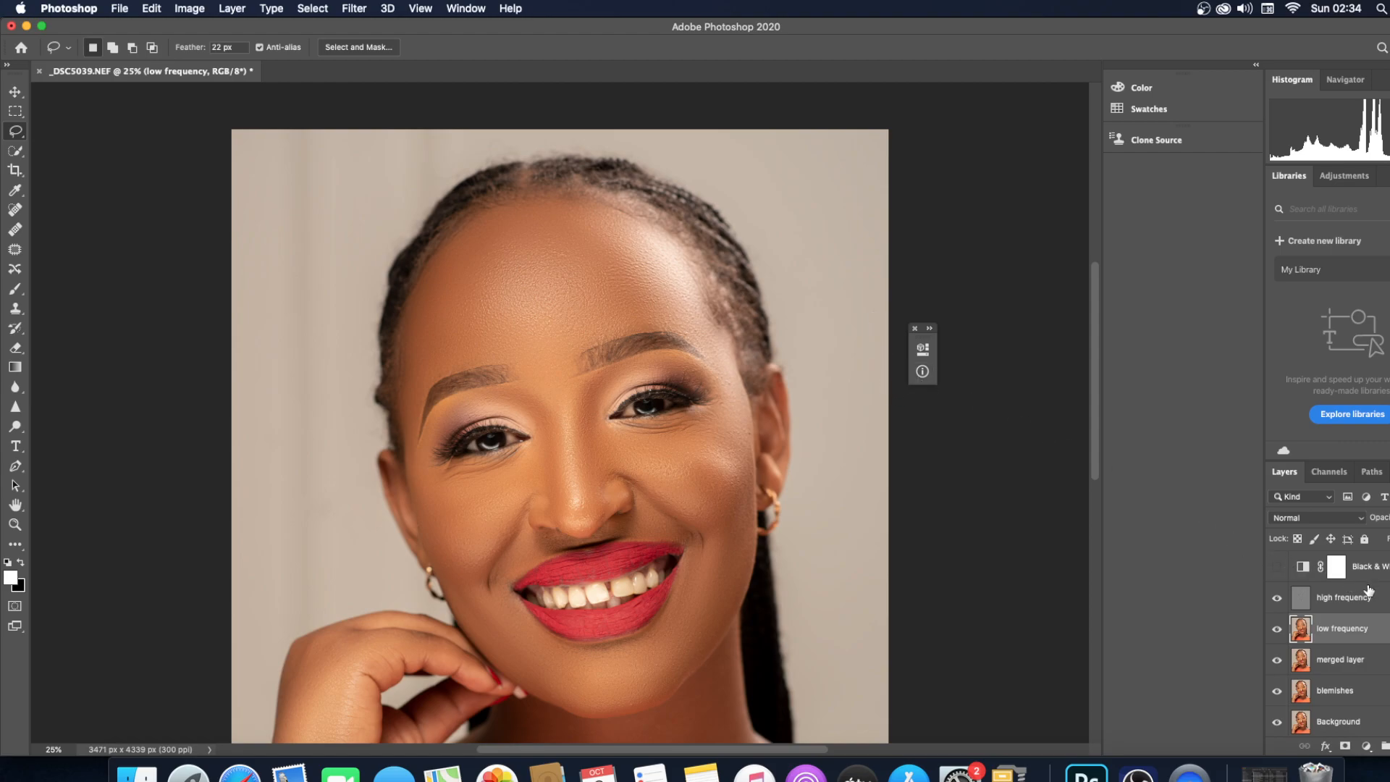
click(1364, 563)
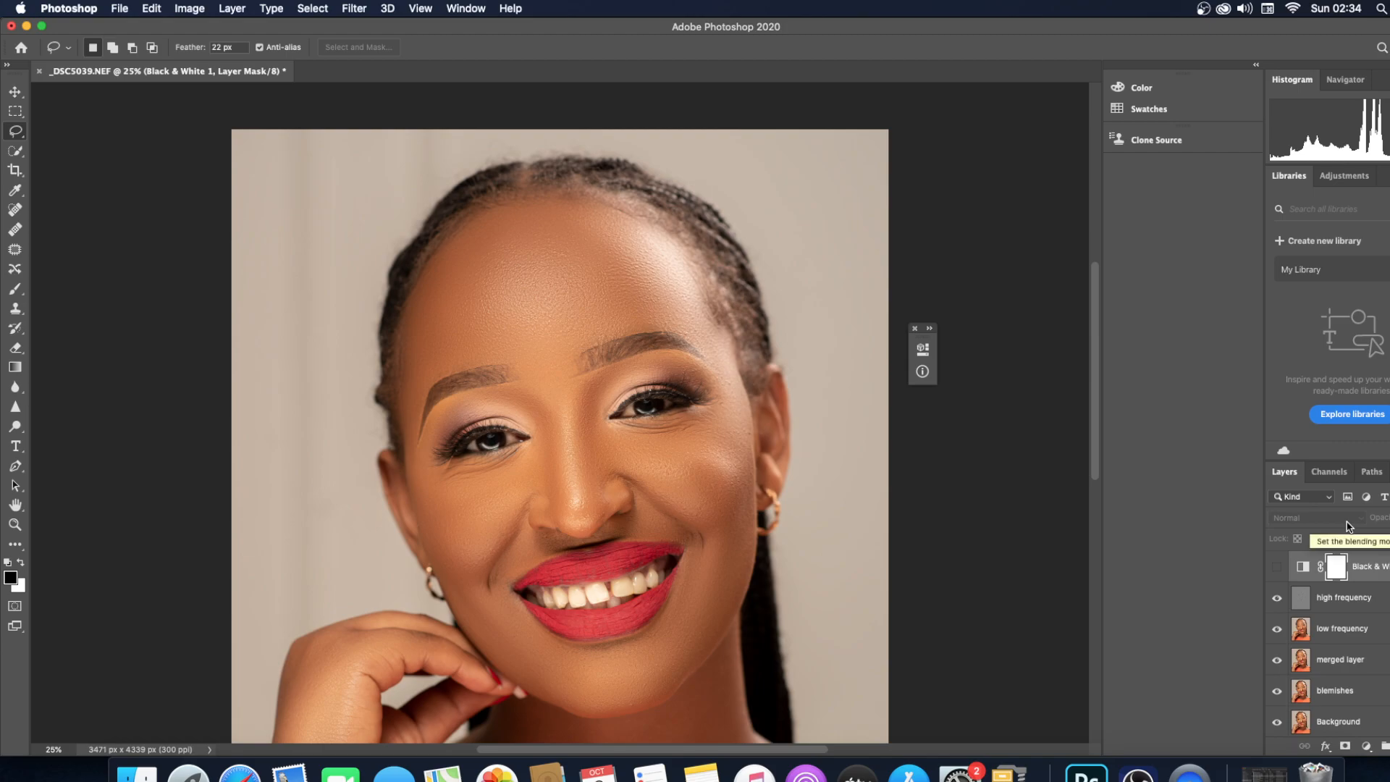
key(BackSpace)
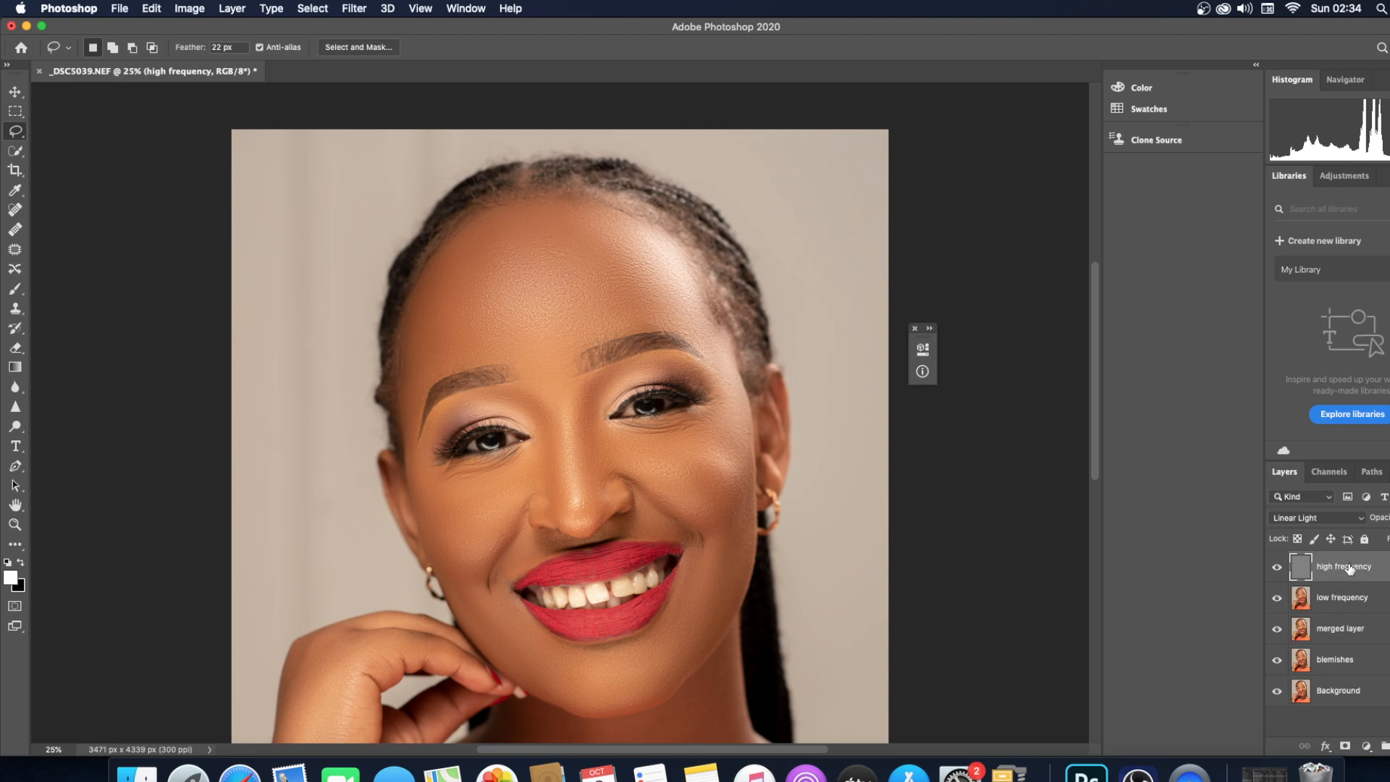
shift+click(1343, 606)
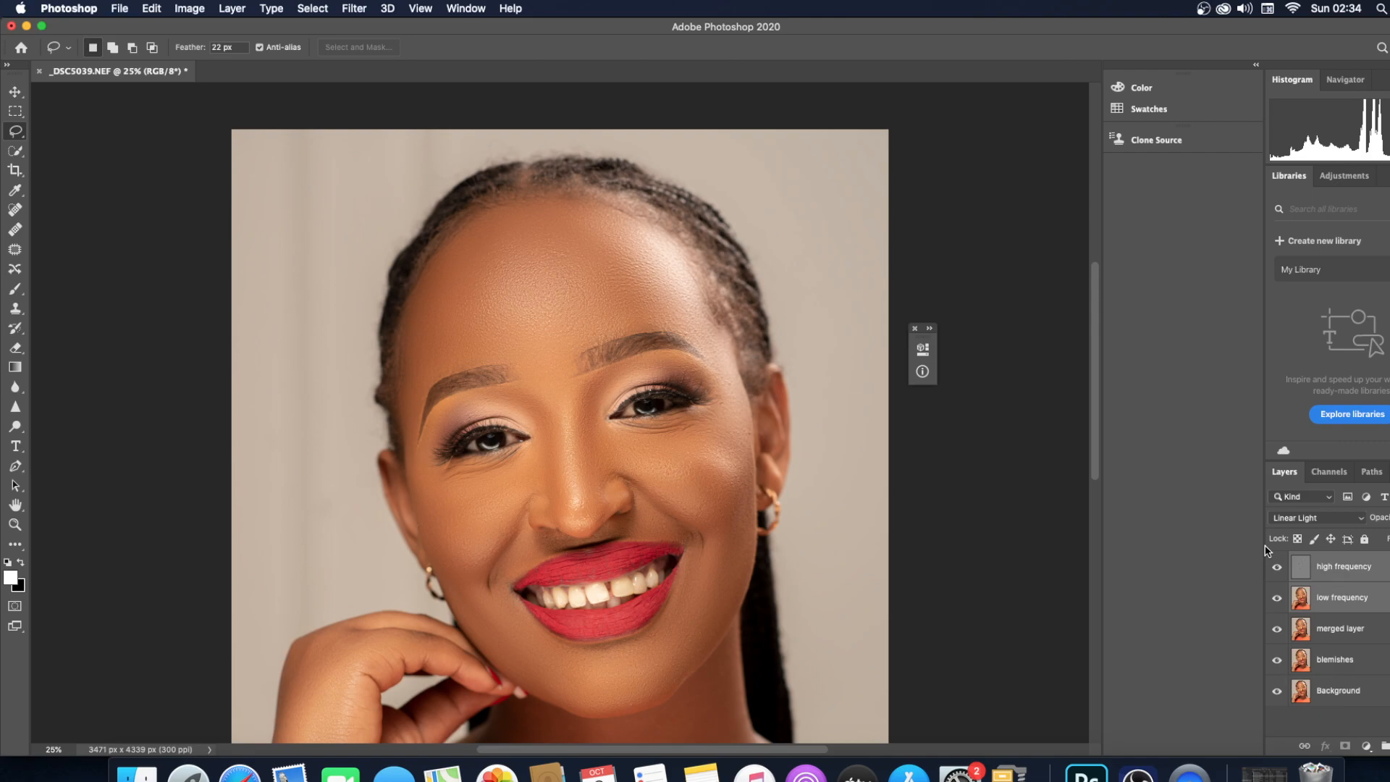
key(super+g)
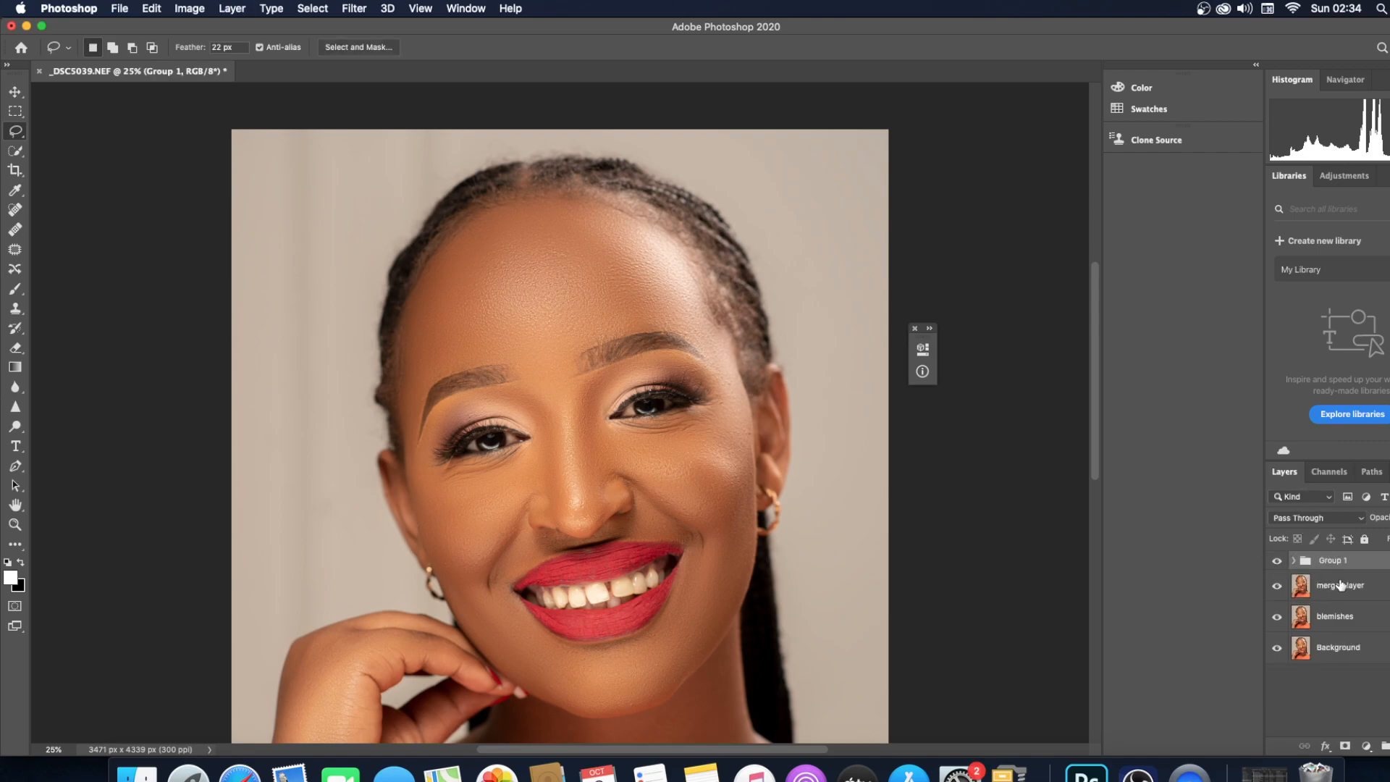
- Compare the portrait before and after retouching by toggling the visibility of the frequency group and the layers below it
click(1277, 562)
click(1278, 562)
click(1277, 562)
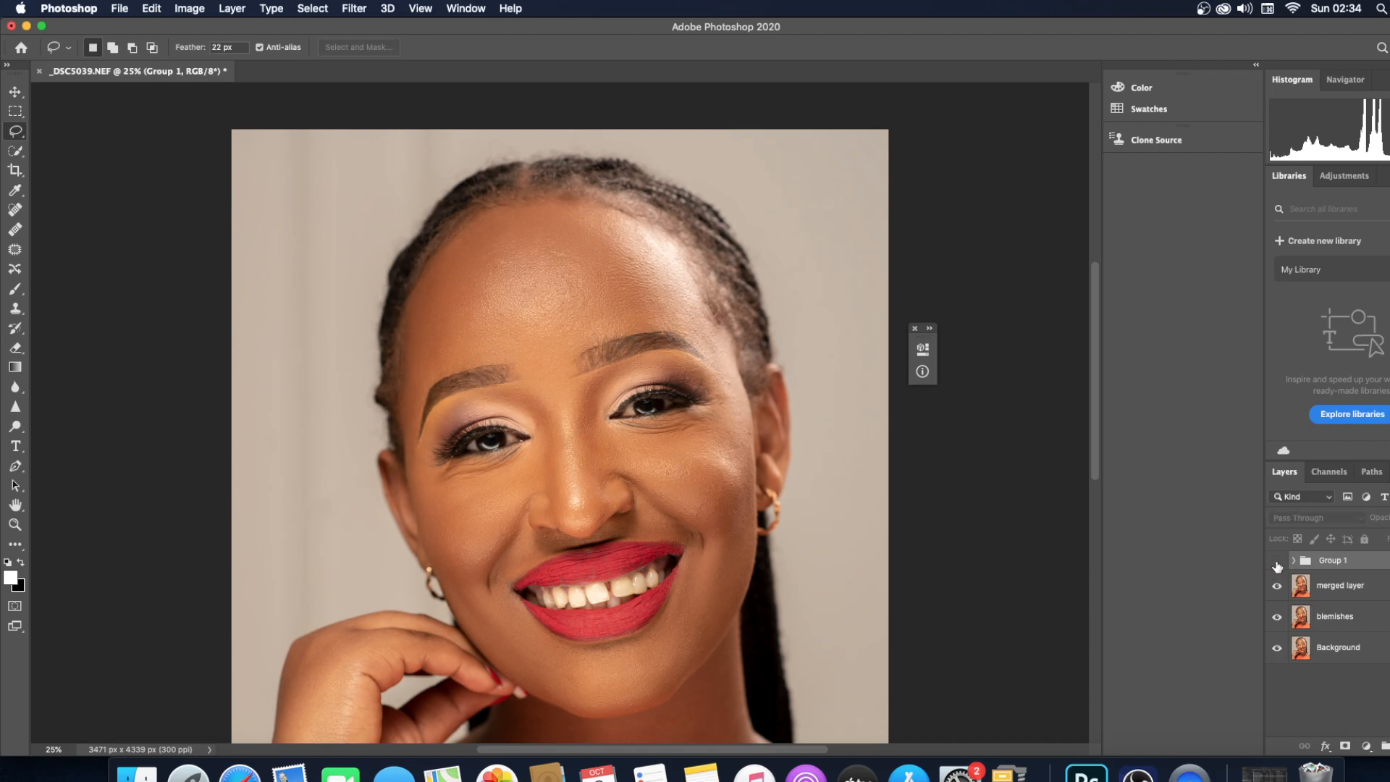
click(1277, 615)
click(1279, 618)
drag(1277, 560, 1279, 590)
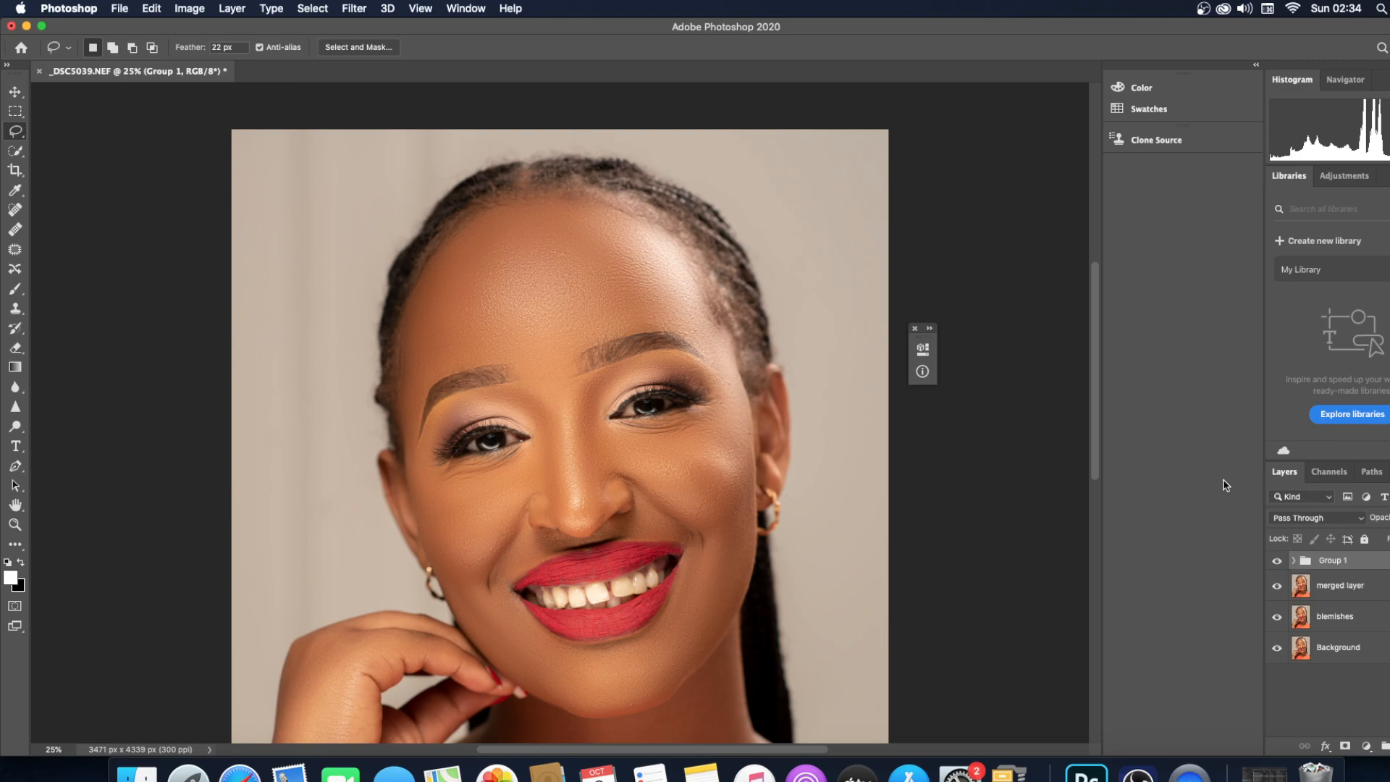
- On the high frequency layer inside the group, clone nearby clean skin texture over a spot on the bridge of the nose with the Clone Stamp
key(super+minus)
key(super+minus)
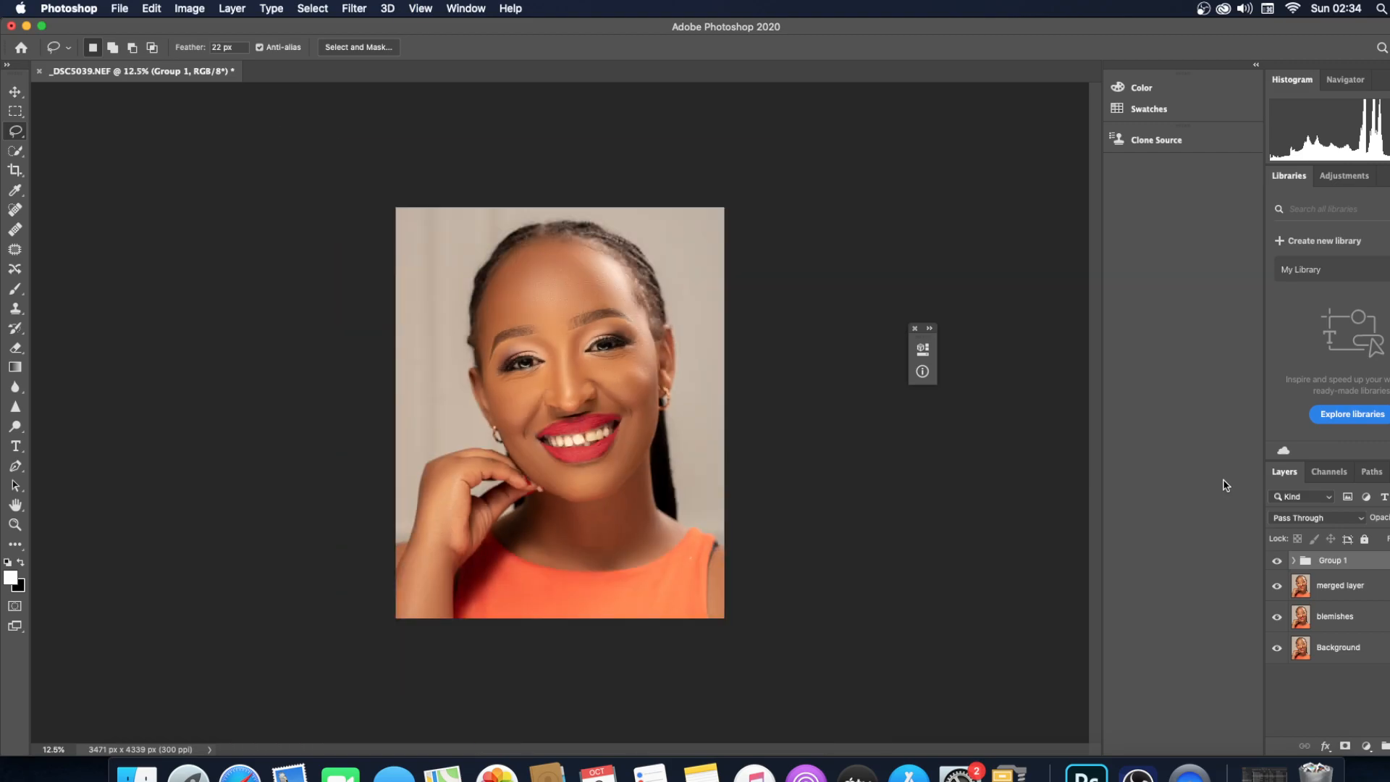
key(super+plus)
key(super+plus)
key(super+plus)
key(super+plus)
key(super+plus)
key(super+plus)
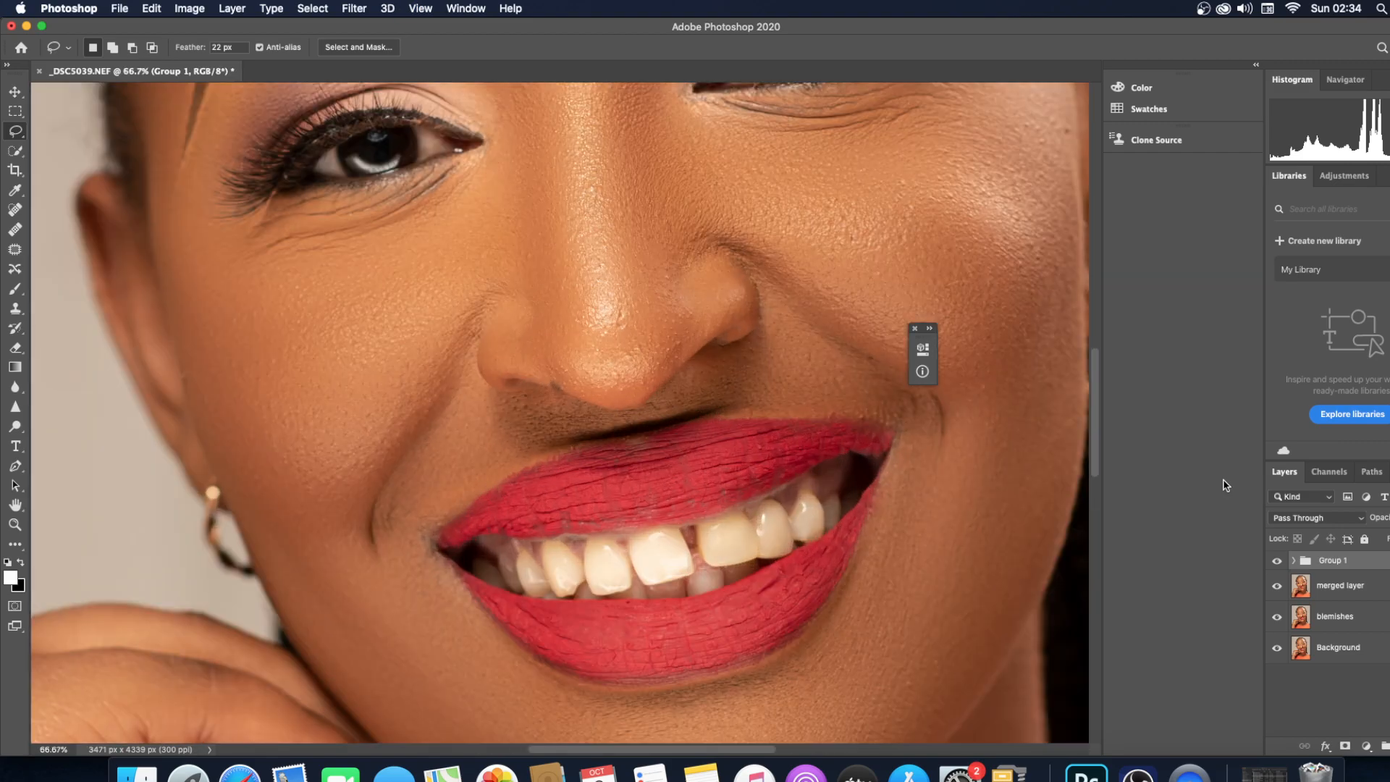
scroll(1072, 432, up, 5)
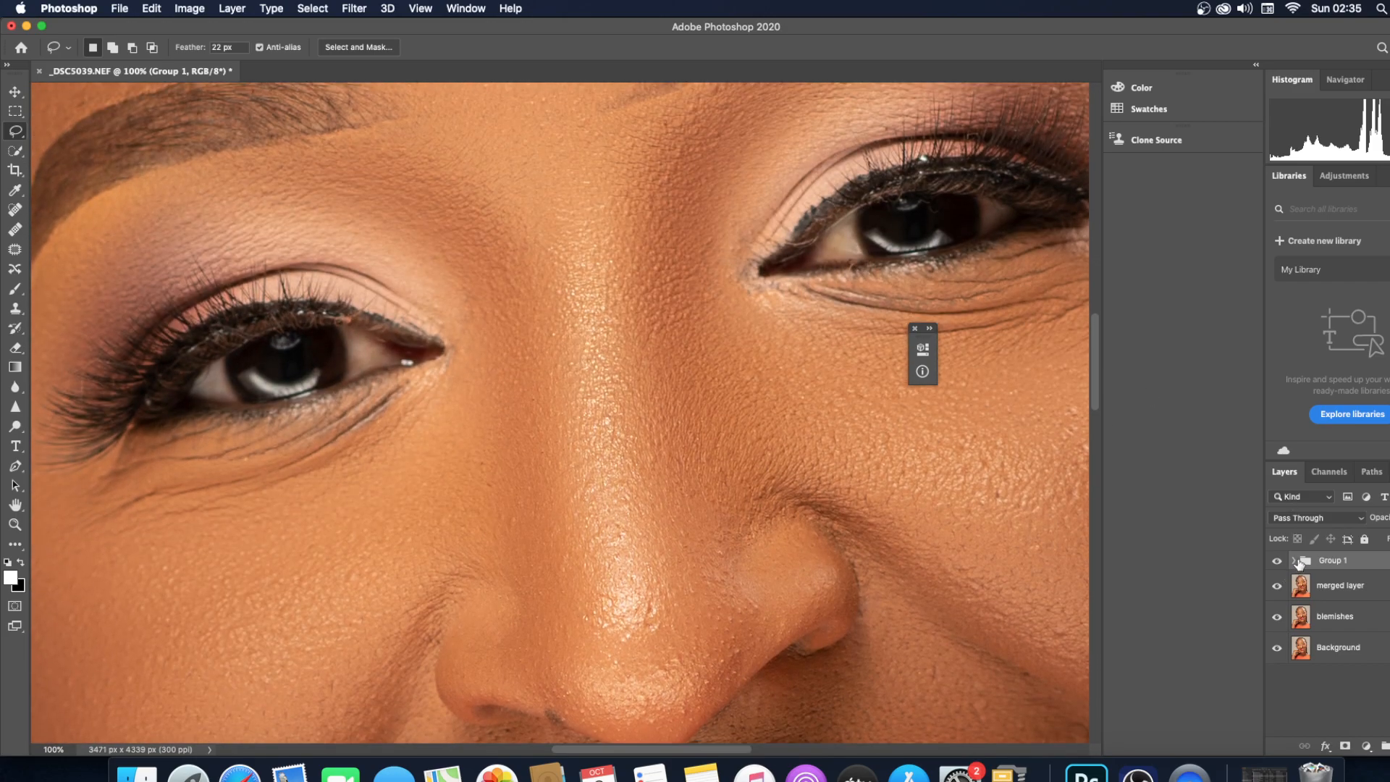
click(1295, 561)
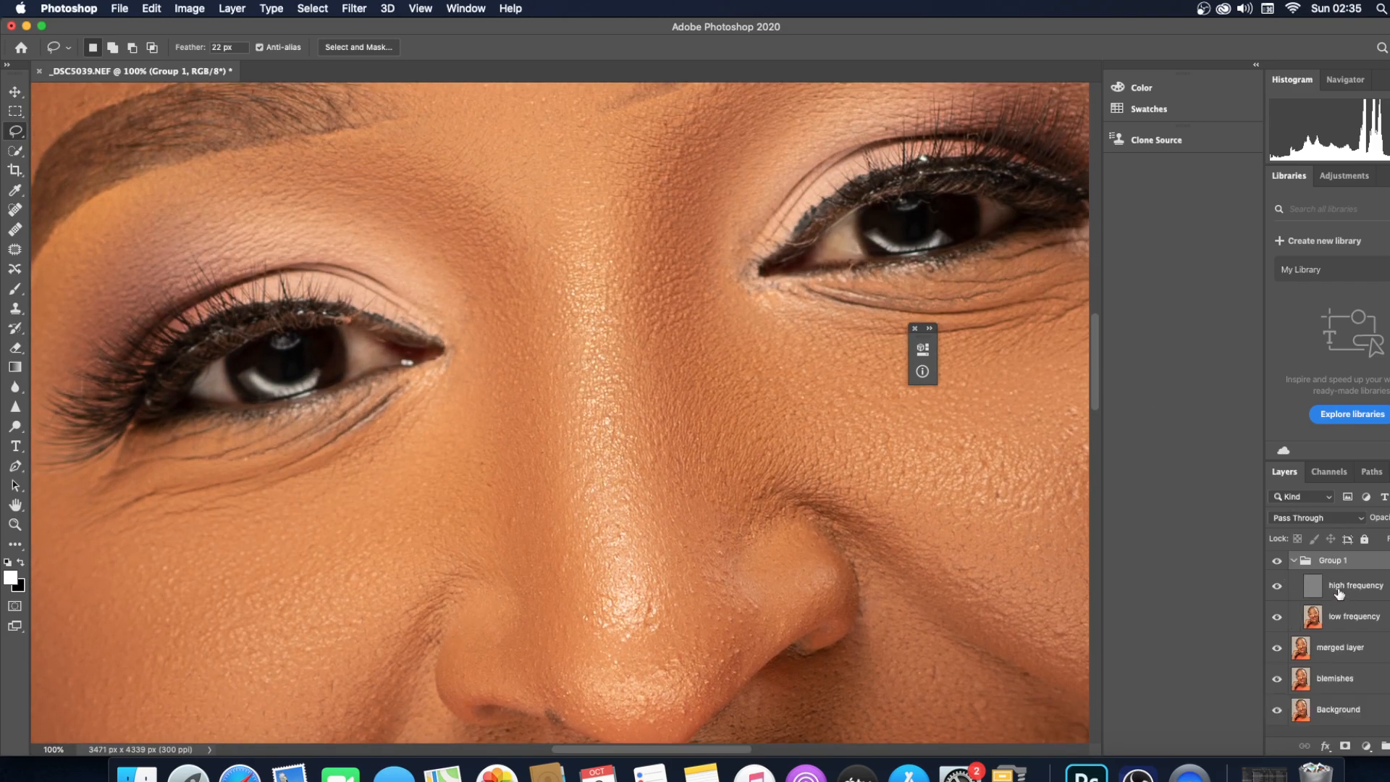
click(1343, 591)
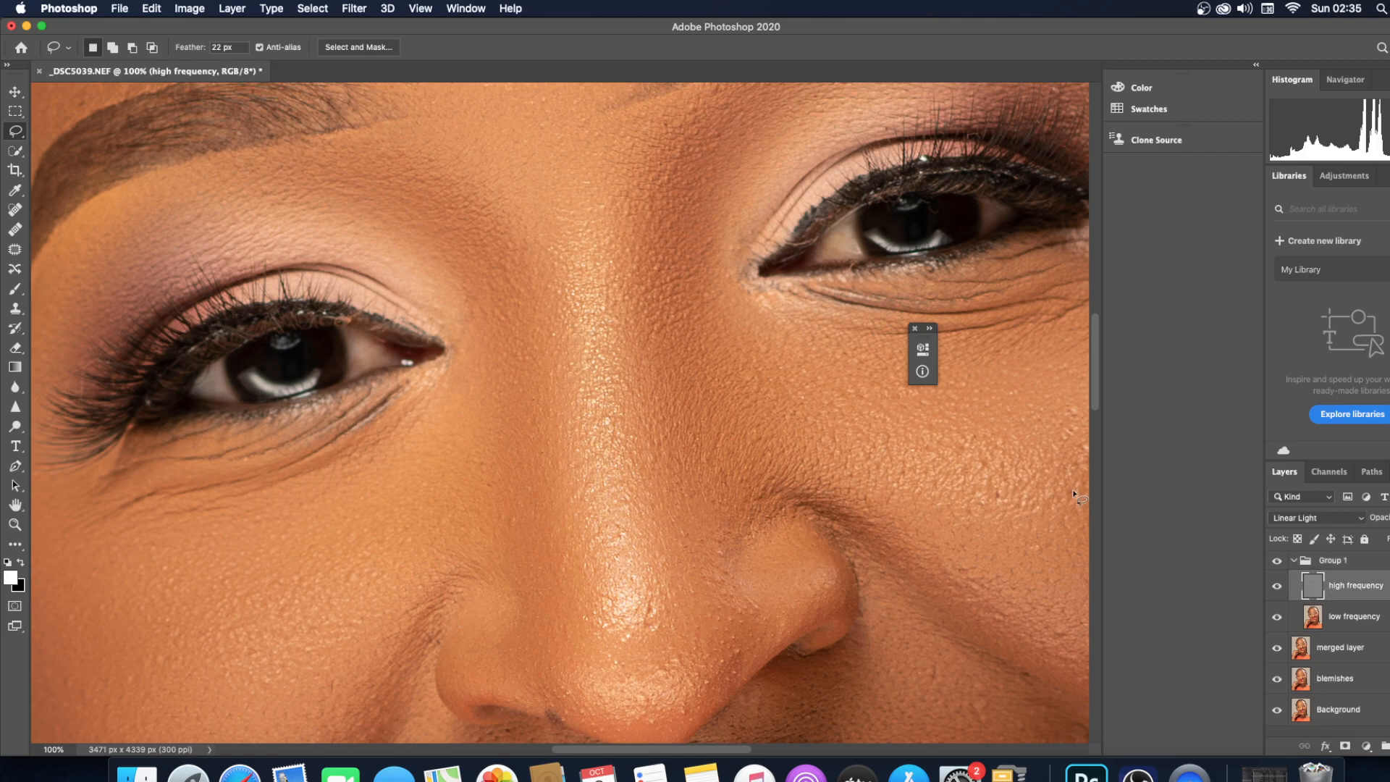
click(15, 309)
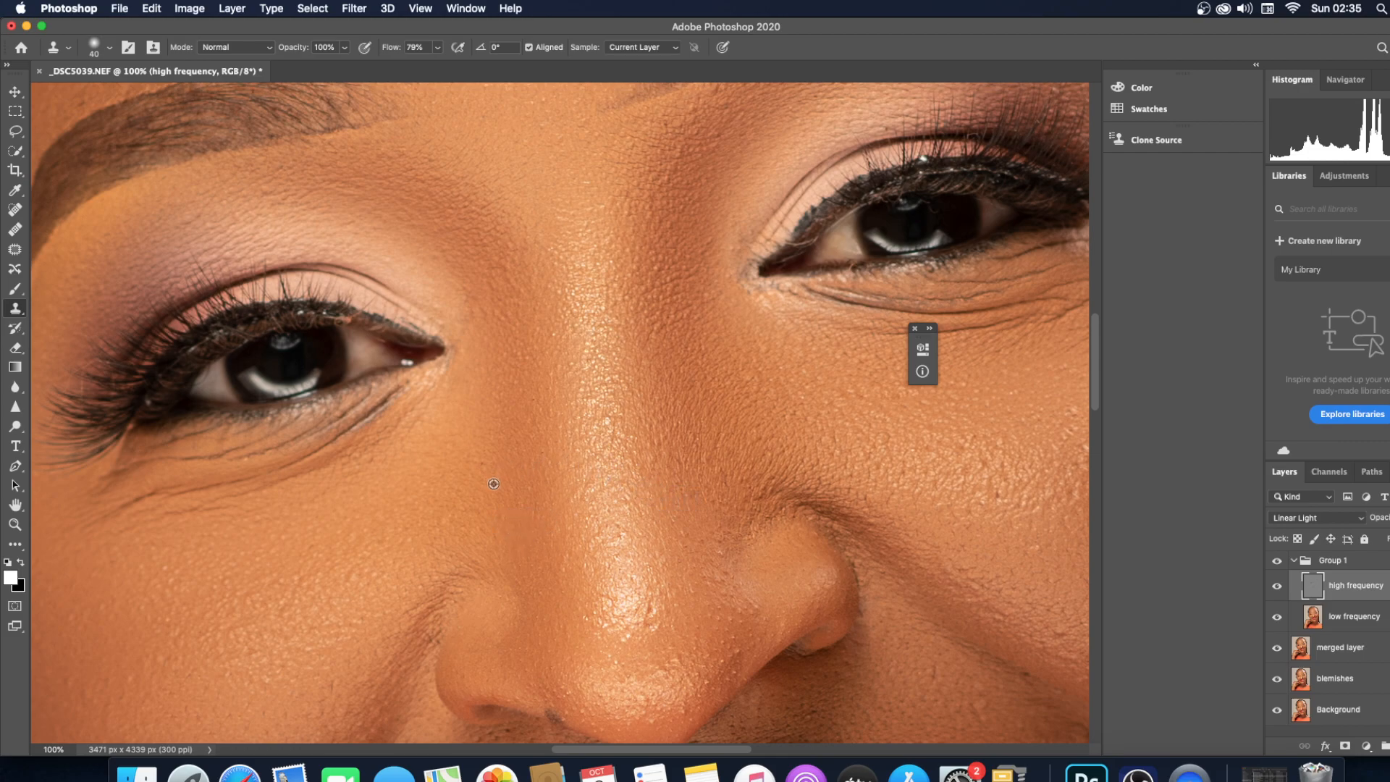
alt+click(635, 445)
click(607, 419)
- Clone clean skin texture over spots on the cheek and the outer face beside the subject's left eye
scroll(768, 600, right, 6)
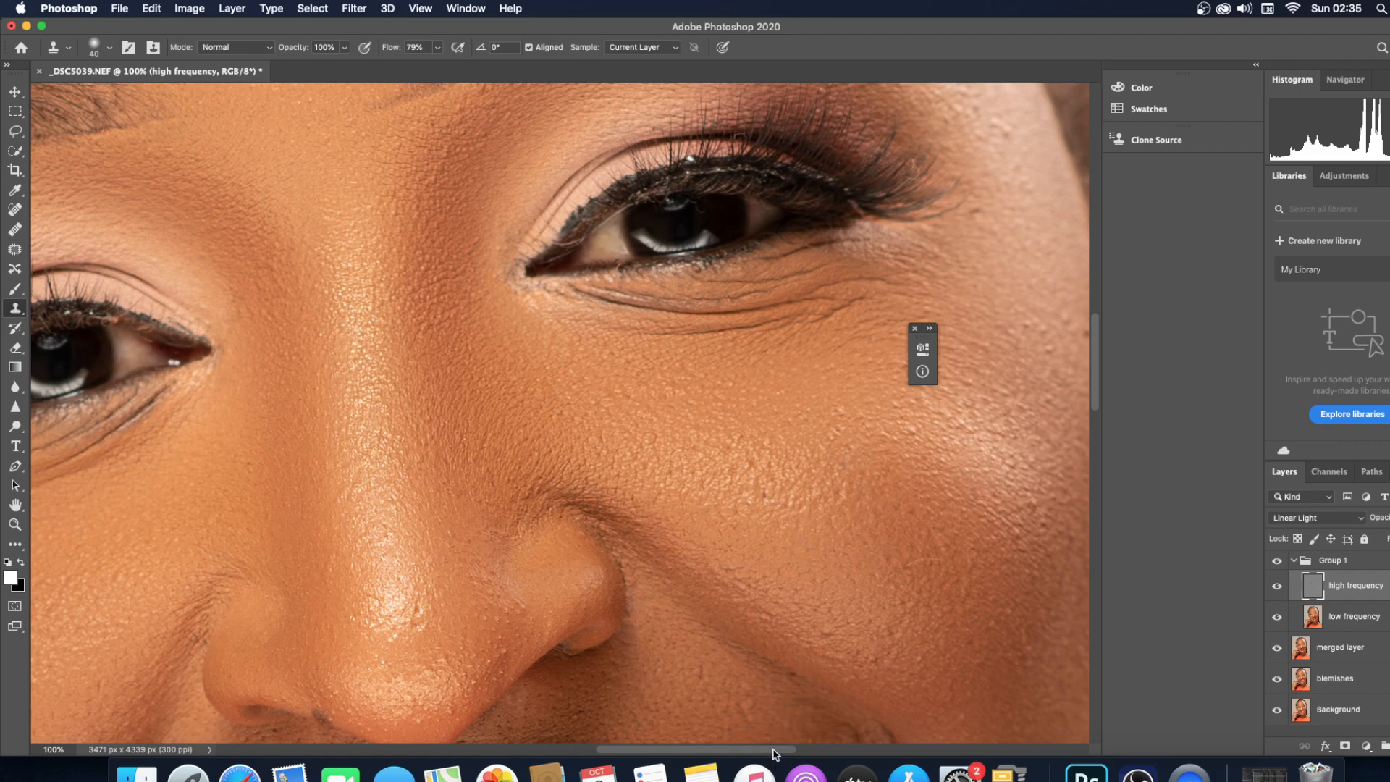
scroll(789, 696, right, 7)
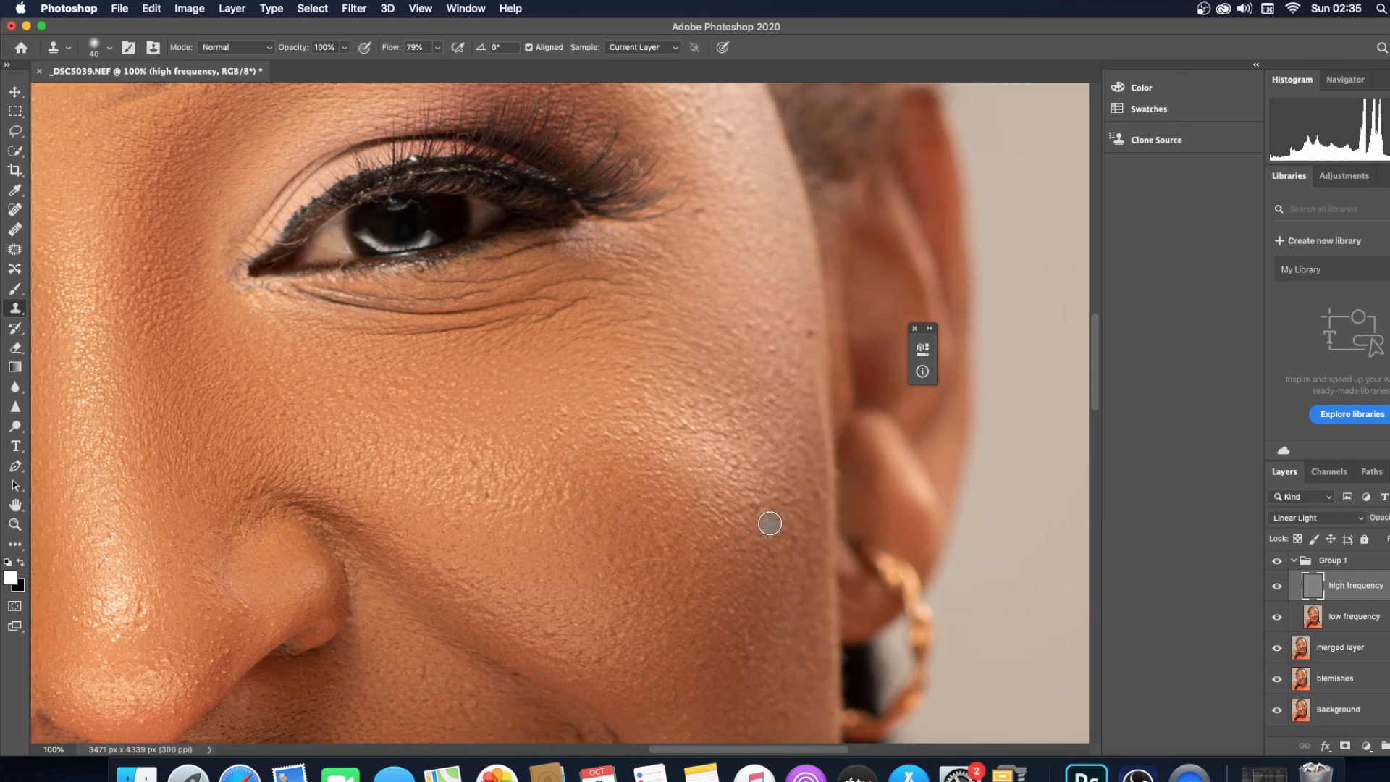
click(639, 436)
alt+click(768, 355)
drag(756, 323, 778, 330)
click(757, 277)
- Clone clean skin texture over the spots on the temple between the subject's left eye and the hairline
drag(1096, 379, 1092, 345)
alt+click(704, 467)
click(742, 437)
alt+click(747, 379)
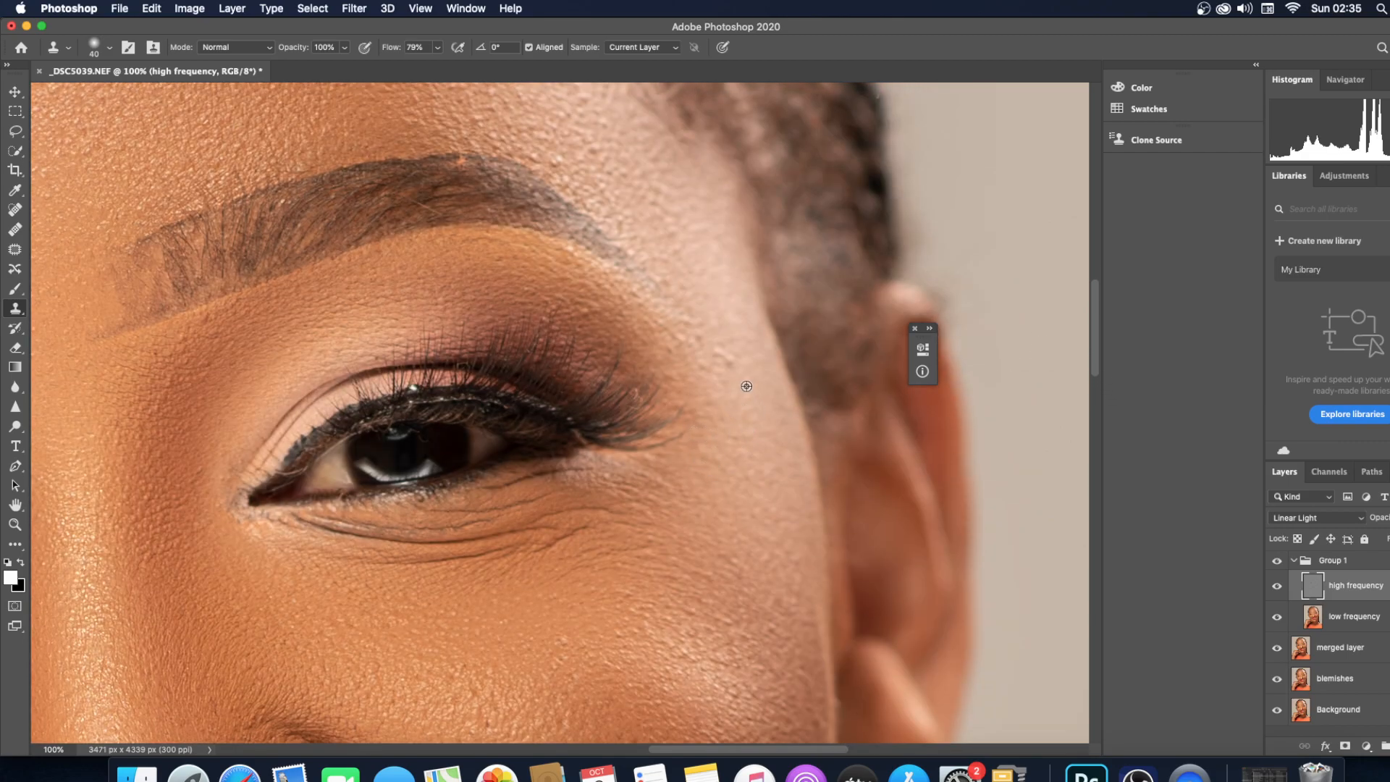
drag(729, 357, 710, 350)
click(703, 364)
click(700, 334)
alt+click(714, 350)
click(677, 341)
alt+click(772, 404)
- Clone clean skin texture over spots above the outer part of the left eyebrow and beneath its inner end
scroll(608, 529, up, 5)
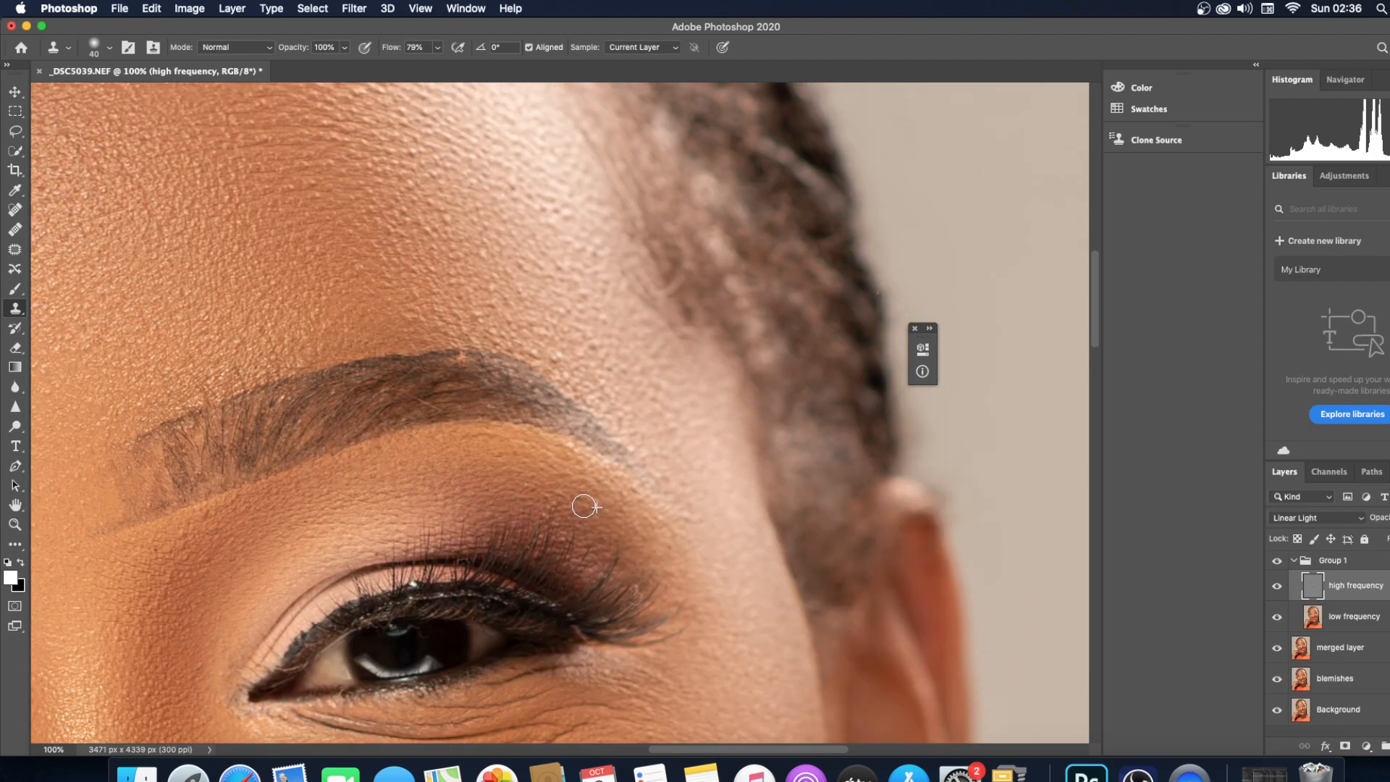
alt+click(595, 372)
click(596, 342)
drag(559, 355, 555, 360)
alt+click(177, 578)
drag(176, 537, 181, 533)
- Clone nearby skin texture over spots on the central forehead and between the eyebrows
scroll(570, 553, left, 10)
scroll(570, 552, up, 4)
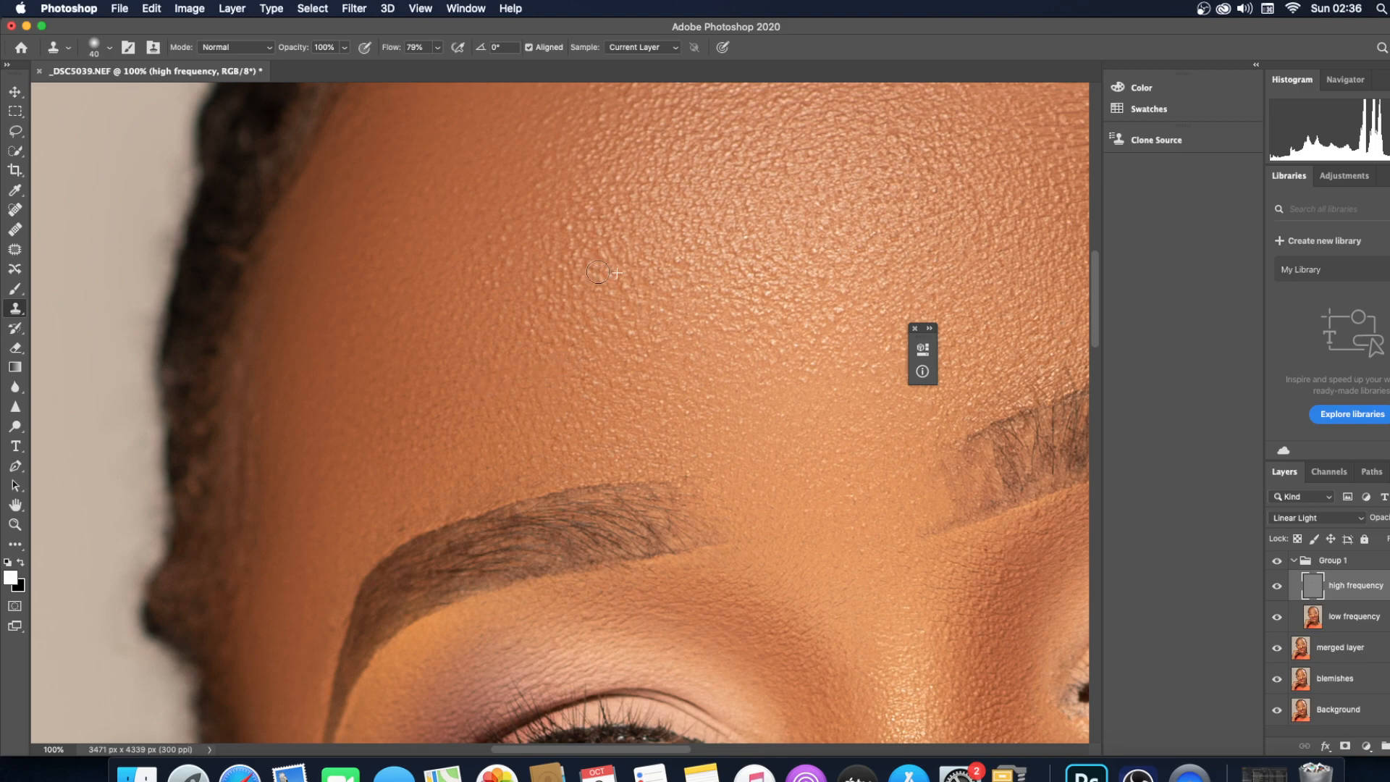
alt+click(776, 338)
click(781, 307)
alt+click(762, 462)
drag(835, 389, 878, 392)
- Clone clean skin texture over spots on the cheek below the subject's right eye and along its outer edge
drag(1097, 334, 1100, 418)
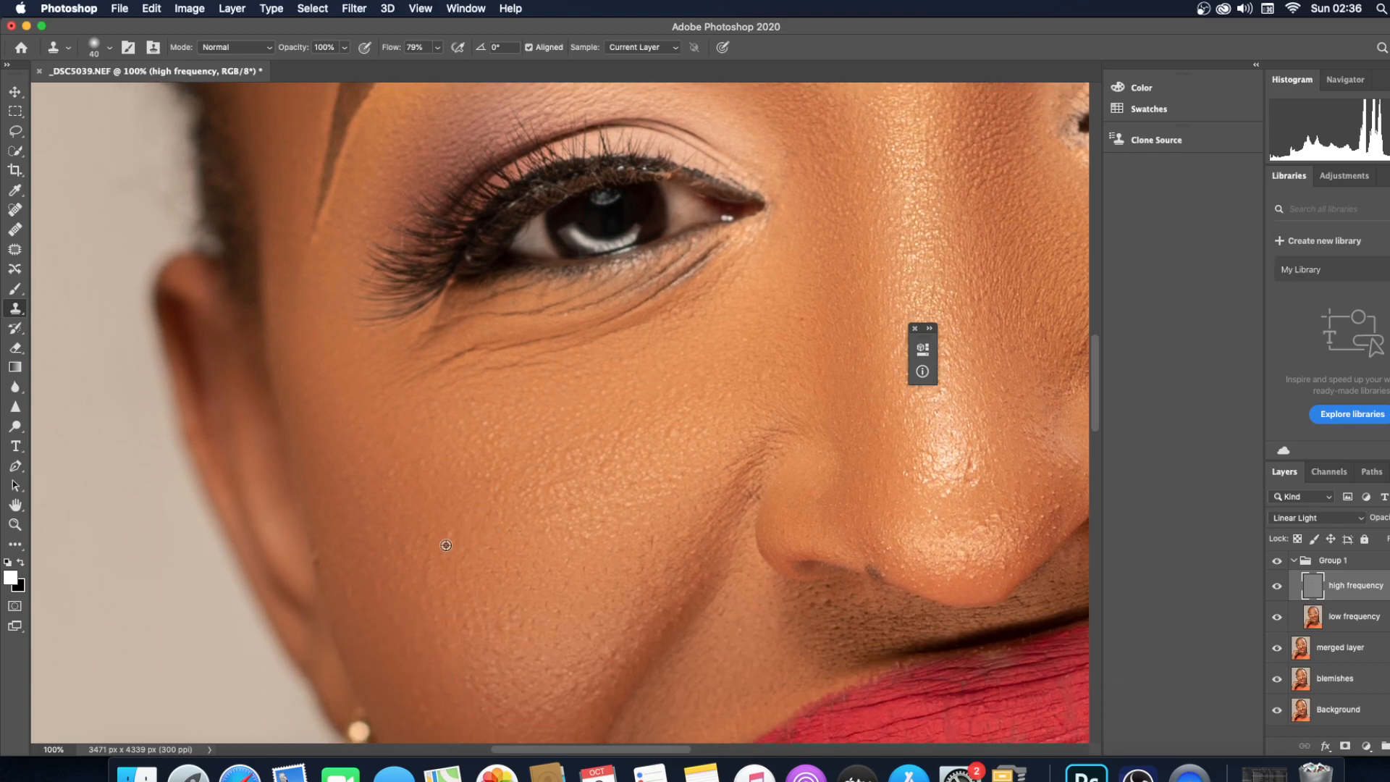
alt+click(493, 465)
drag(491, 444, 495, 435)
alt+click(608, 428)
alt+click(361, 549)
drag(387, 549, 392, 468)
alt+click(381, 566)
drag(350, 597, 382, 594)
alt+click(491, 638)
- At 200% zoom, clone nearby texture over the uneven spots around the shiny highlight on the nose
scroll(667, 532, down, 5)
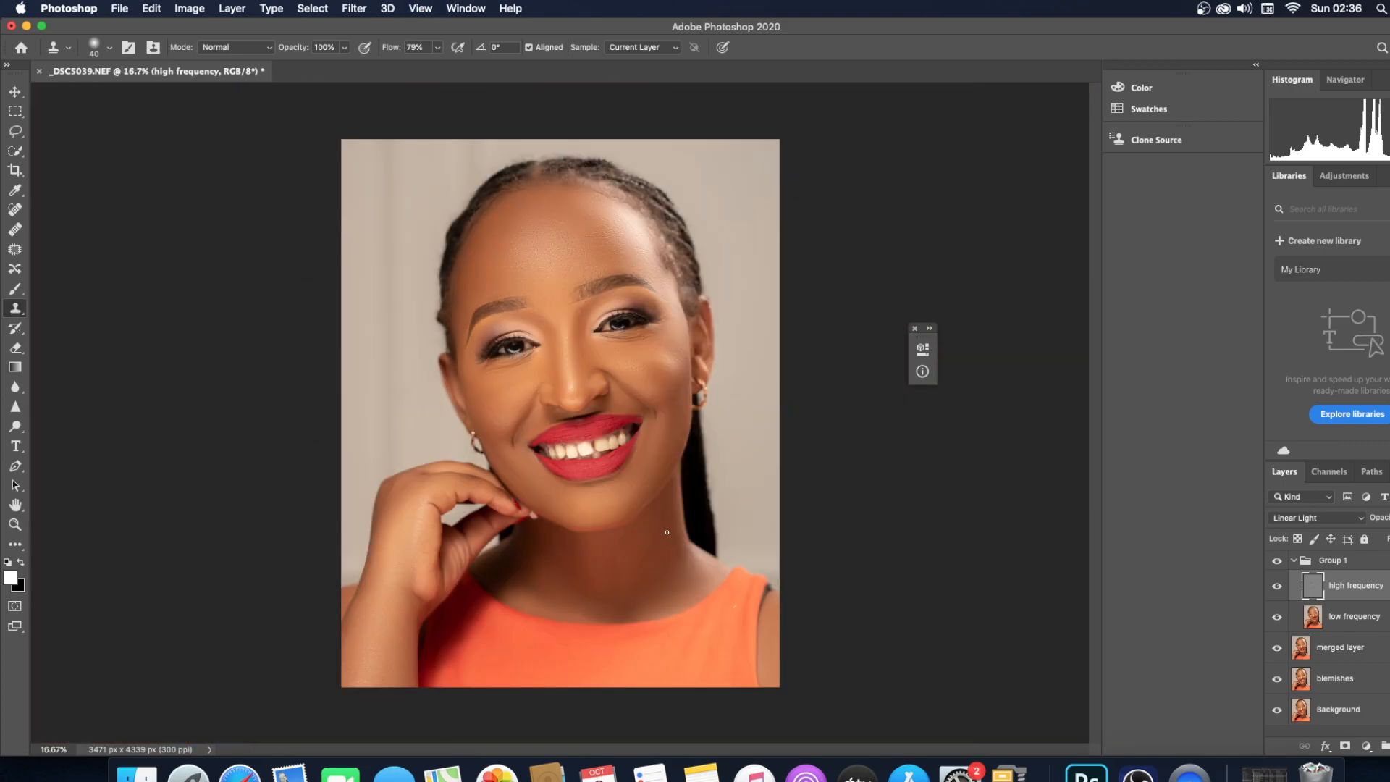
scroll(667, 532, up, 5)
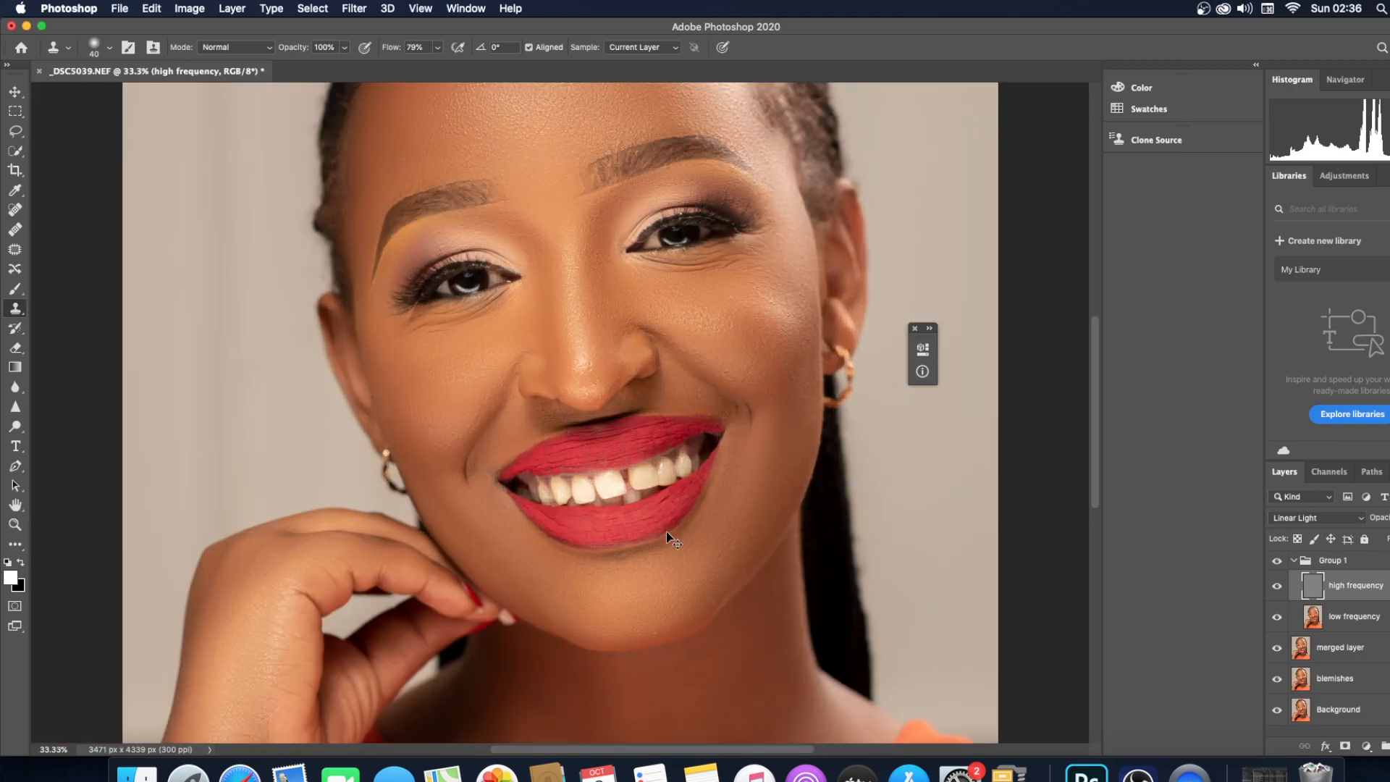
scroll(666, 532, up, 2)
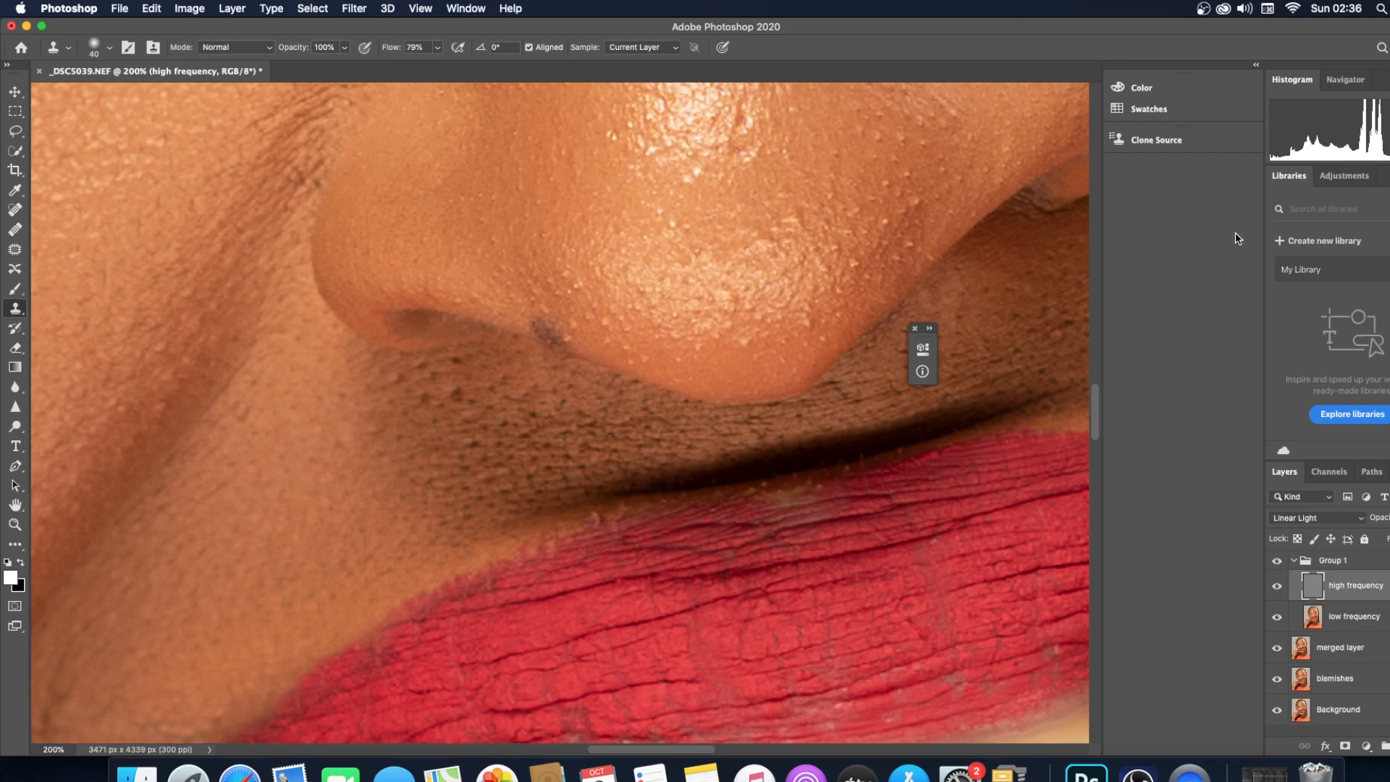
scroll(1095, 419, up, 2)
scroll(1095, 419, up, 3)
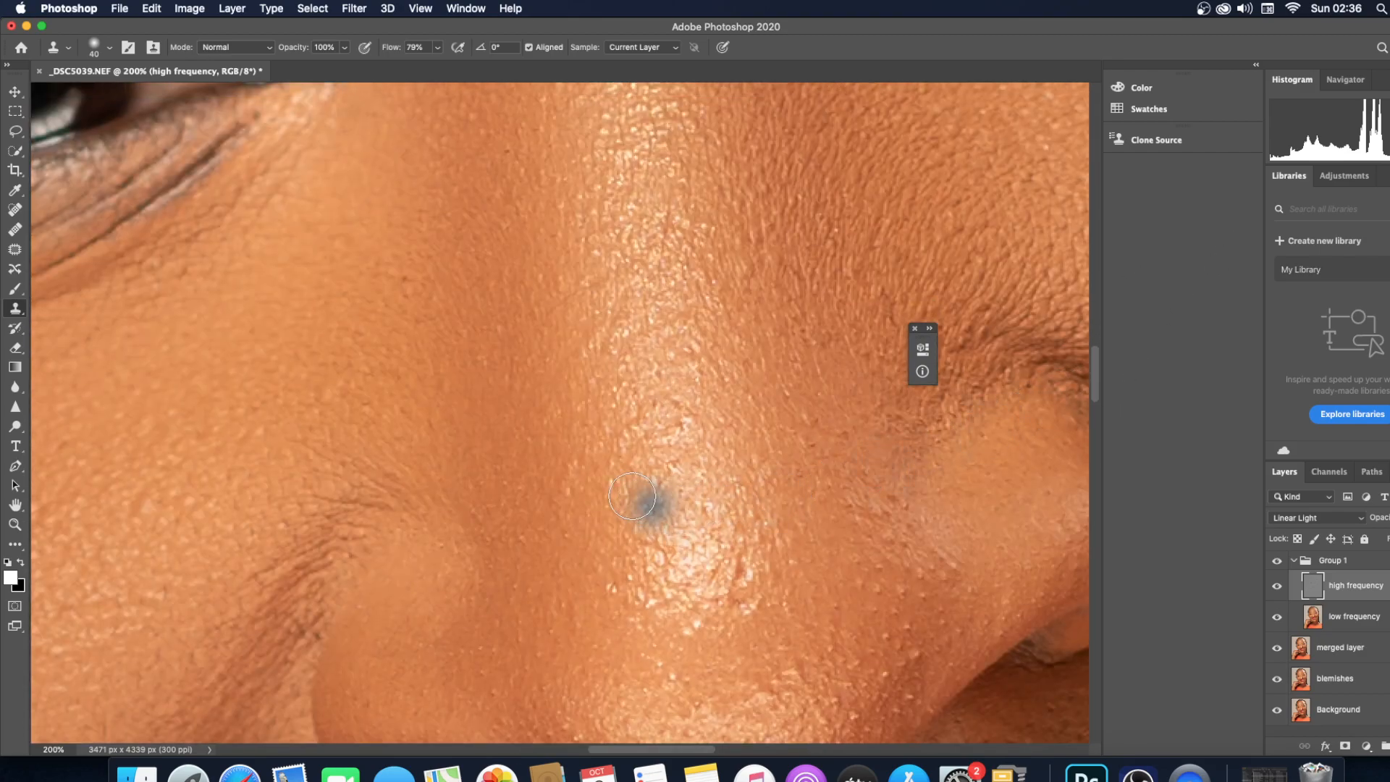
alt+click(732, 567)
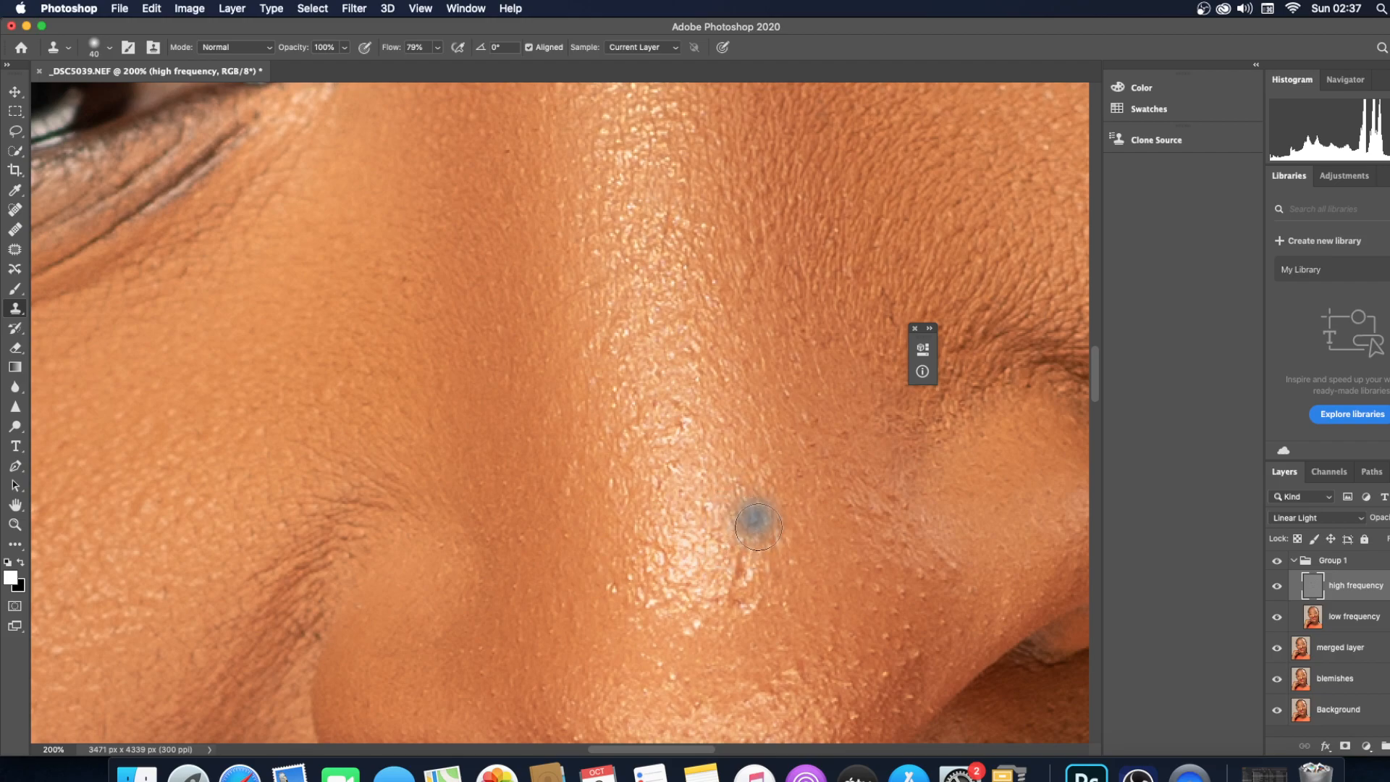
click(743, 540)
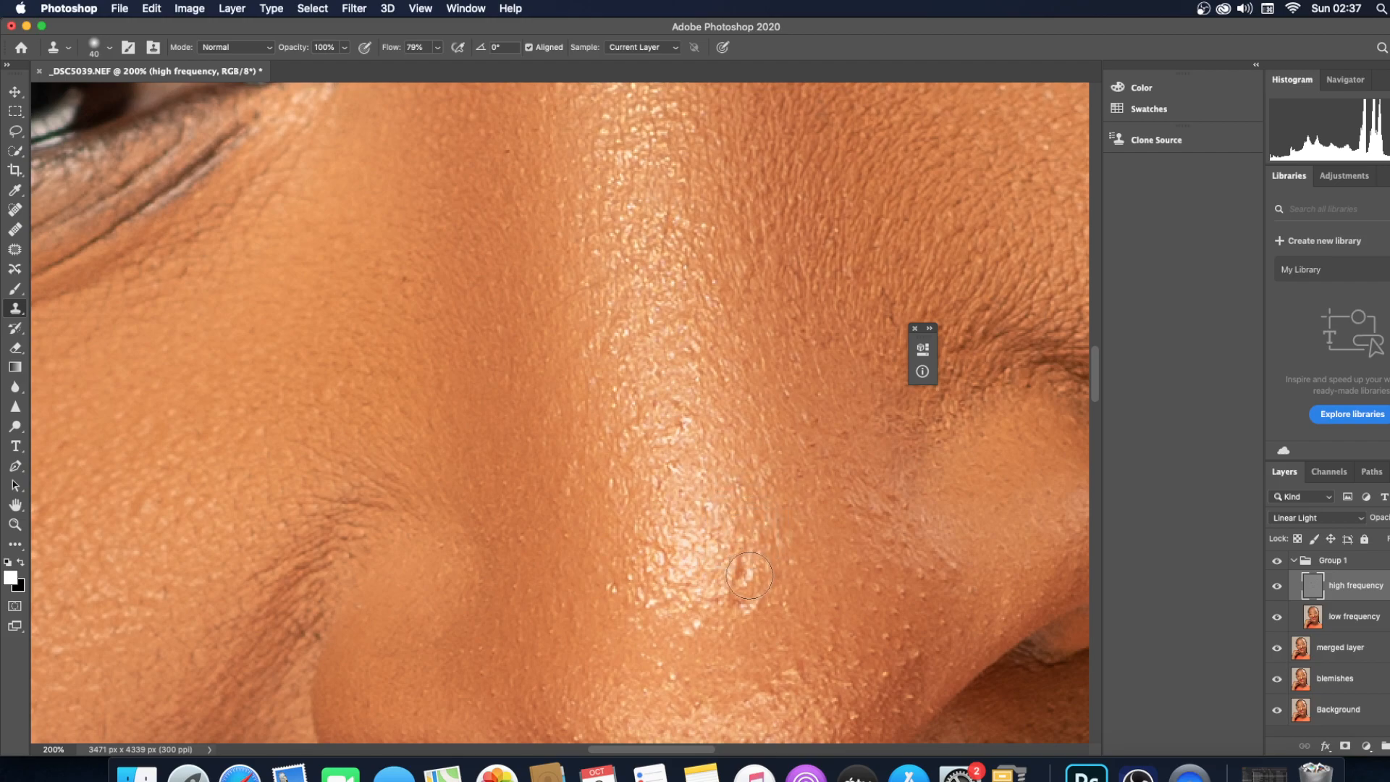
click(755, 600)
- With a 20 px Clone Stamp brush, cover the dark mark beside the nostril and the bumps on the nose tip
drag(1102, 389, 1103, 395)
drag(1097, 386, 1098, 407)
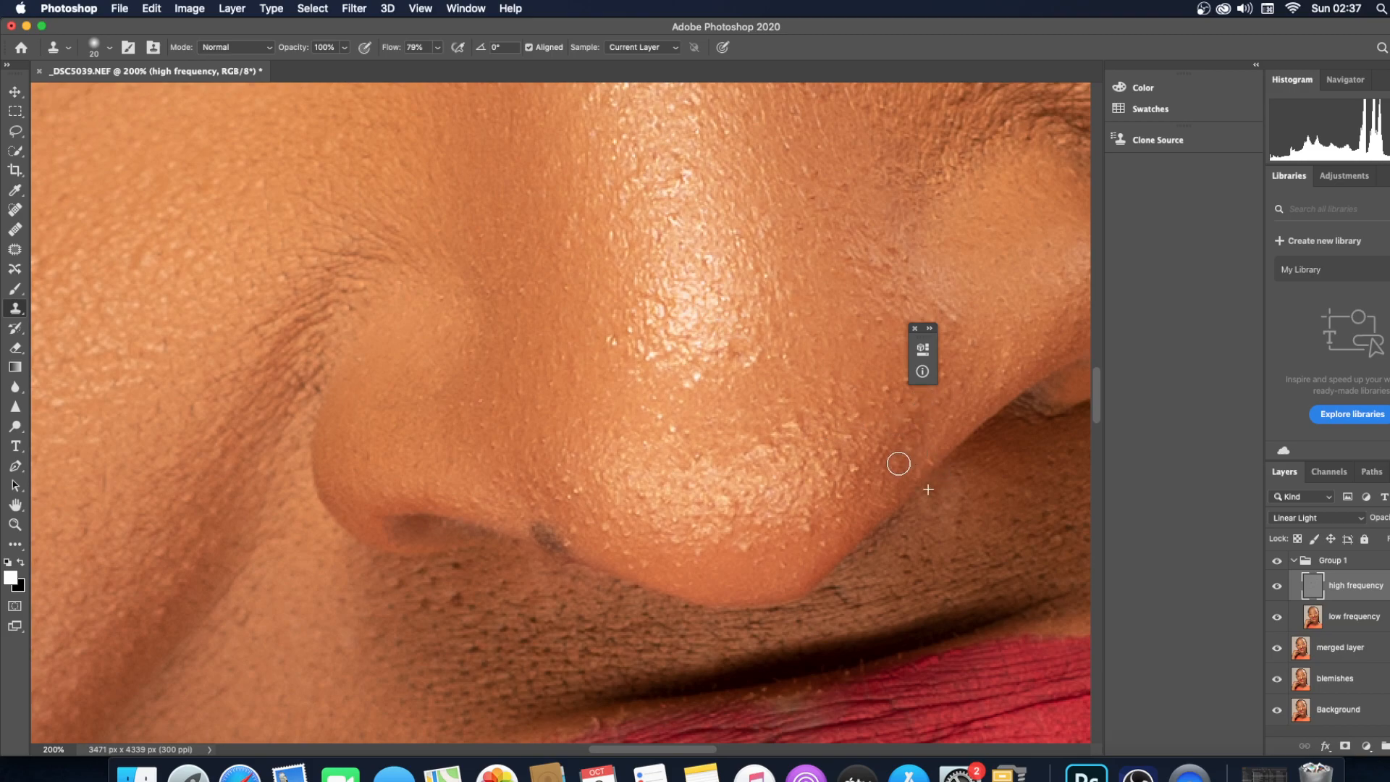
alt+click(766, 558)
click(539, 537)
alt+click(689, 447)
click(673, 428)
alt+click(643, 446)
drag(645, 424, 679, 408)
- Clone clean skin texture over small spots on the side of the nose facing the subject's left cheek
alt+click(768, 349)
drag(754, 357, 748, 360)
alt+click(788, 337)
click(798, 313)
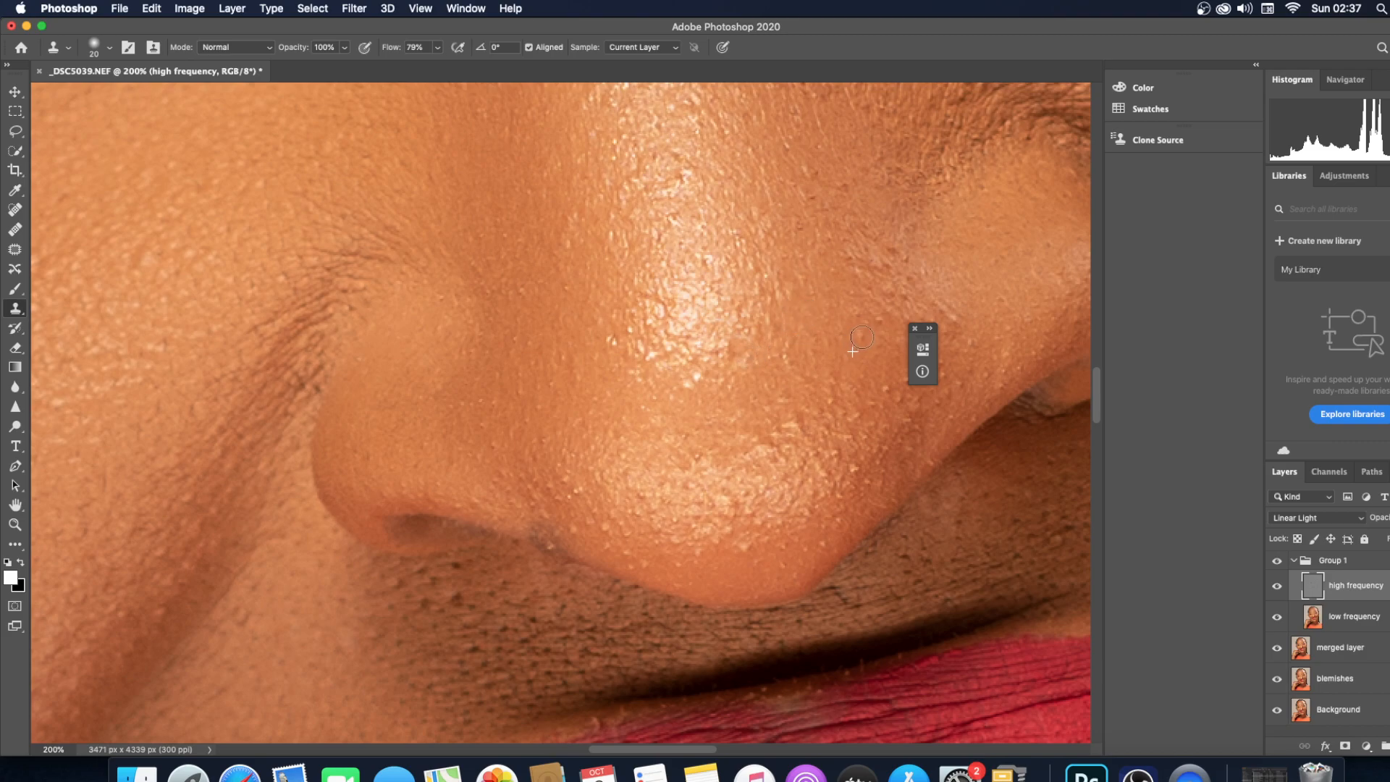
- Clone smooth skin texture over the bright specks between the eyebrows, above the nose bridge
scroll(989, 276, up, 15)
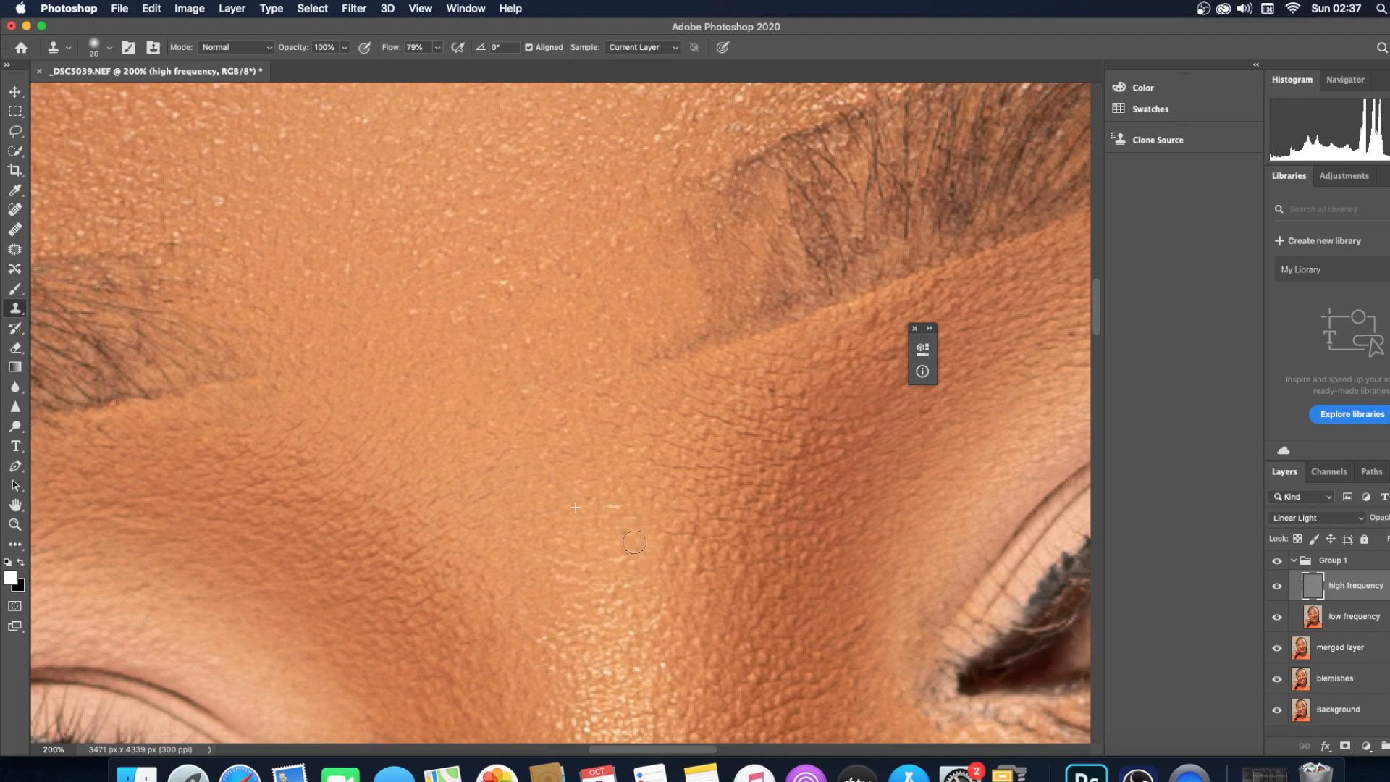
alt+click(633, 446)
drag(602, 385, 615, 399)
alt+click(526, 418)
drag(528, 394, 542, 376)
drag(498, 426, 495, 425)
- Clone clean texture over the rough skin between the nose bridge and the inner corner of the subject's left eye
alt+click(727, 542)
drag(691, 570, 695, 564)
alt+click(762, 634)
mouse_move(757, 685)
mouse_down()
mouse_move(756, 672)
mouse_move(699, 680)
mouse_up()
alt+click(833, 656)
drag(870, 618, 882, 607)
- Clone clean skin texture over the remaining specks beside the inner end of the left eyebrow
scroll(833, 551, up, 3)
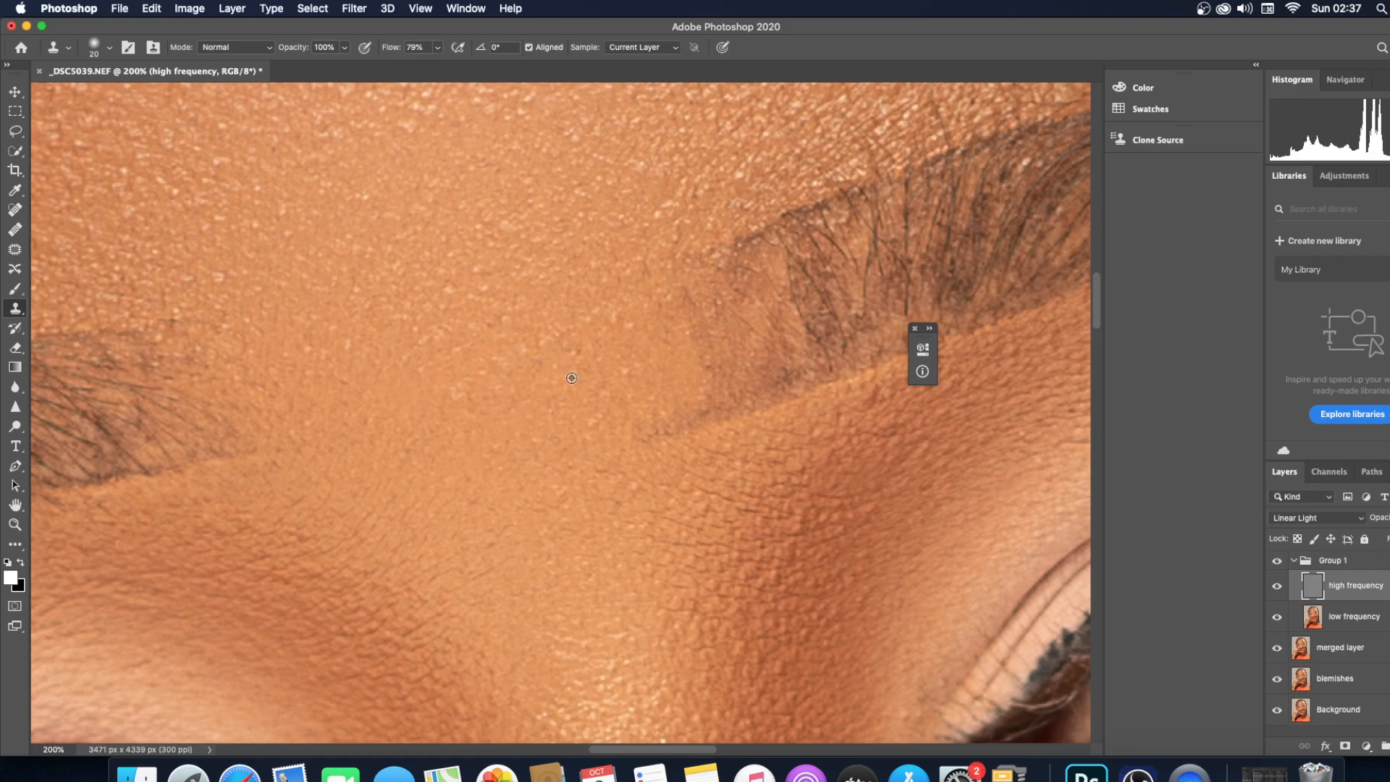
drag(570, 358, 584, 346)
alt+click(632, 383)
drag(673, 375, 682, 372)
- Enlarge the Clone Stamp brush to 40 px and clone clean texture over a spot on the upper cheek below the left eye's outer corner
key(super+minus)
key(super+minus)
key(super+minus)
key(super+minus)
key(super+minus)
key(super+minus)
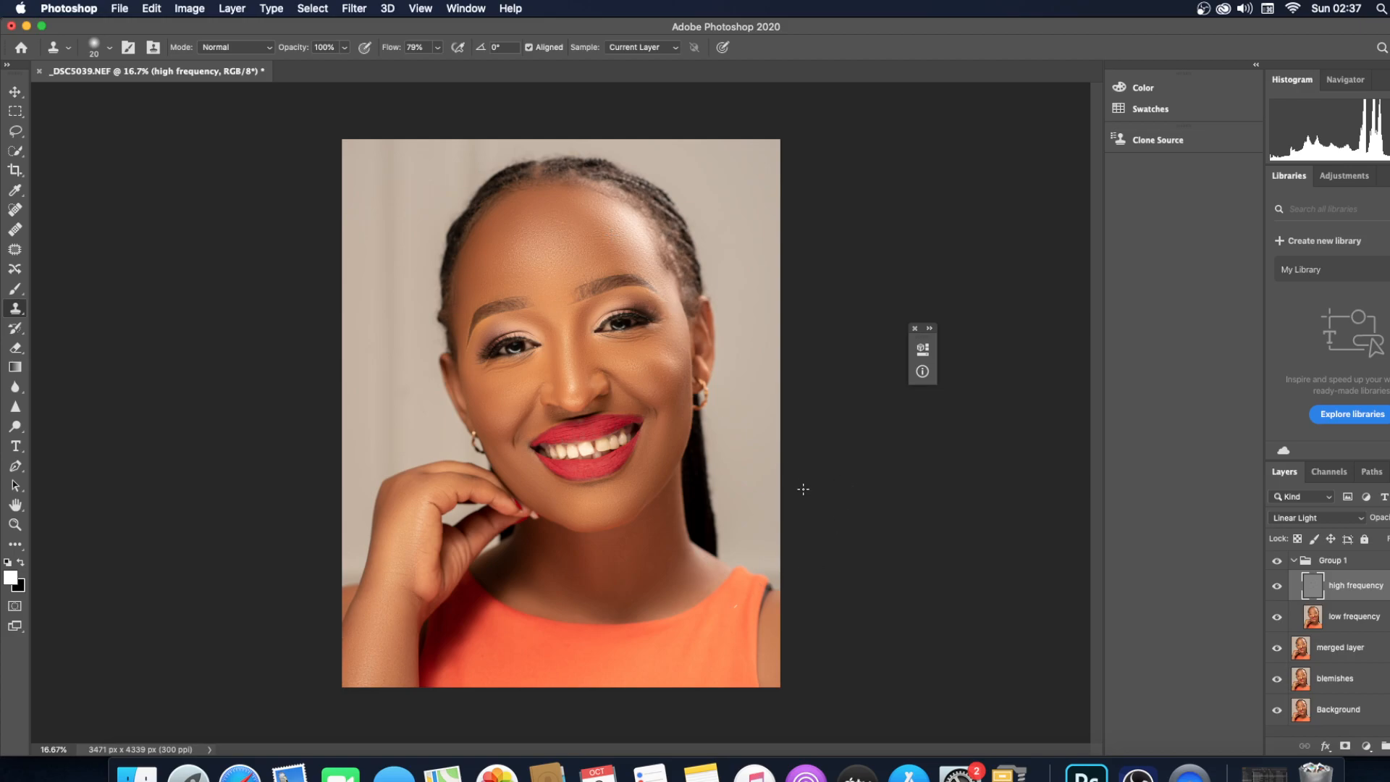
key(bracketright)
alt+click(722, 649)
key(super+equal)
key(super+equal)
key(super+equal)
key(super+equal)
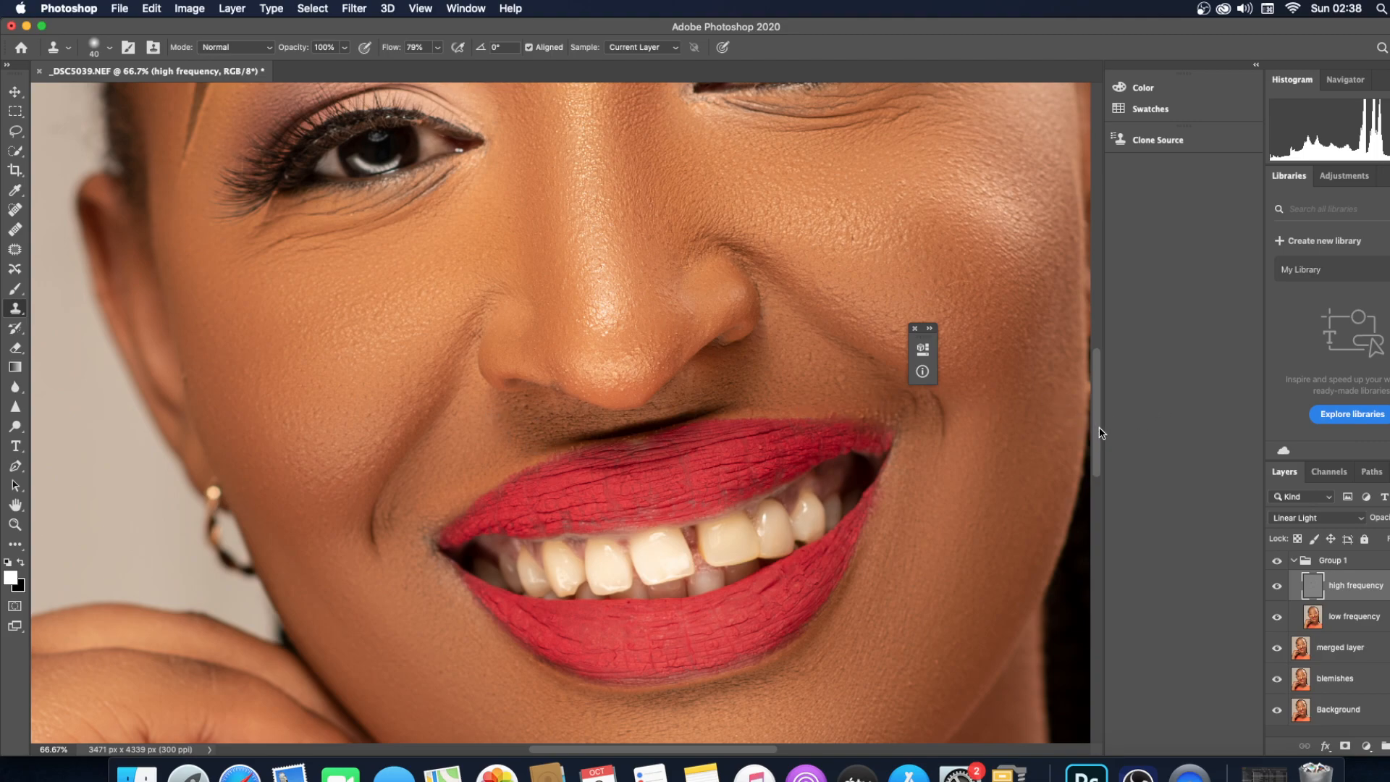
scroll(1086, 416, up, 5)
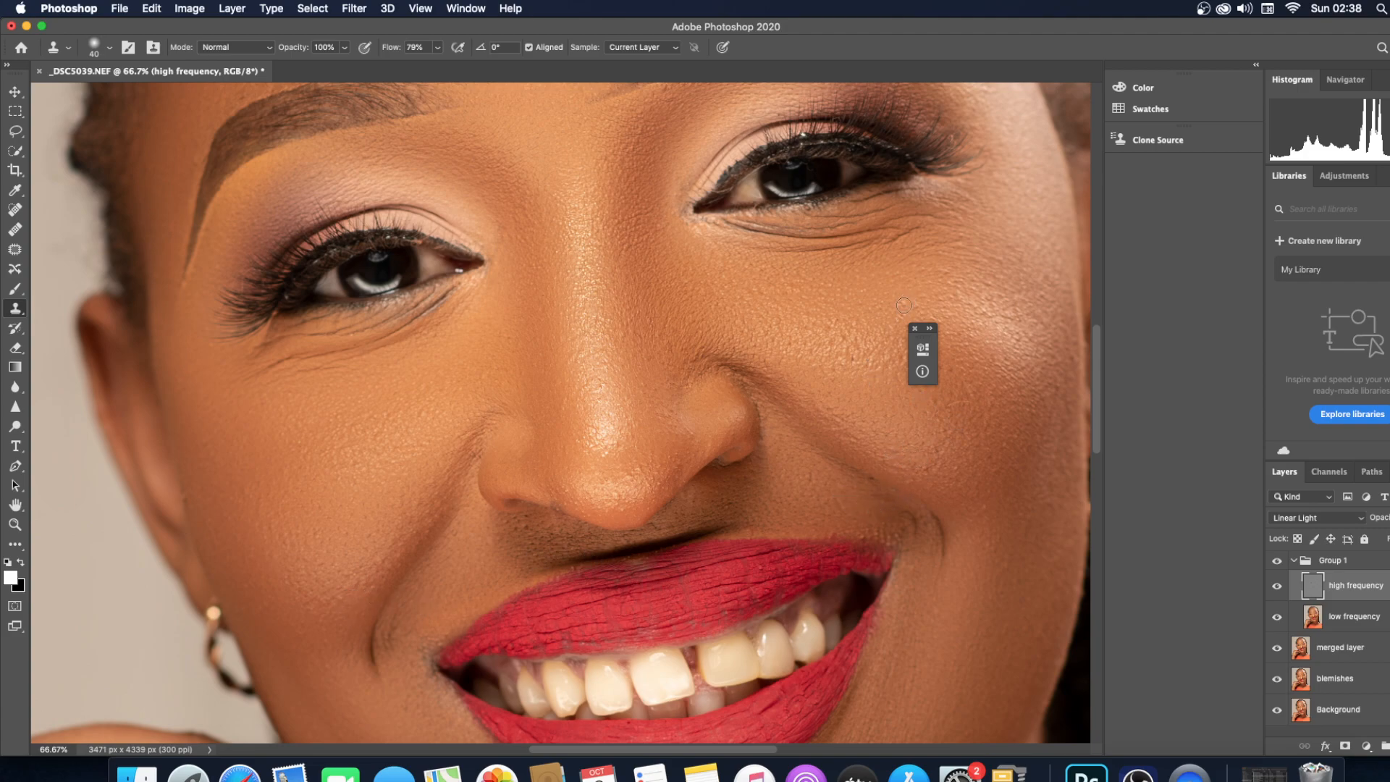
alt+click(988, 274)
drag(963, 248, 964, 243)
- Clone nearby skin texture over uneven spots across the middle of the forehead and above the left eyebrow
drag(1096, 391, 1059, 283)
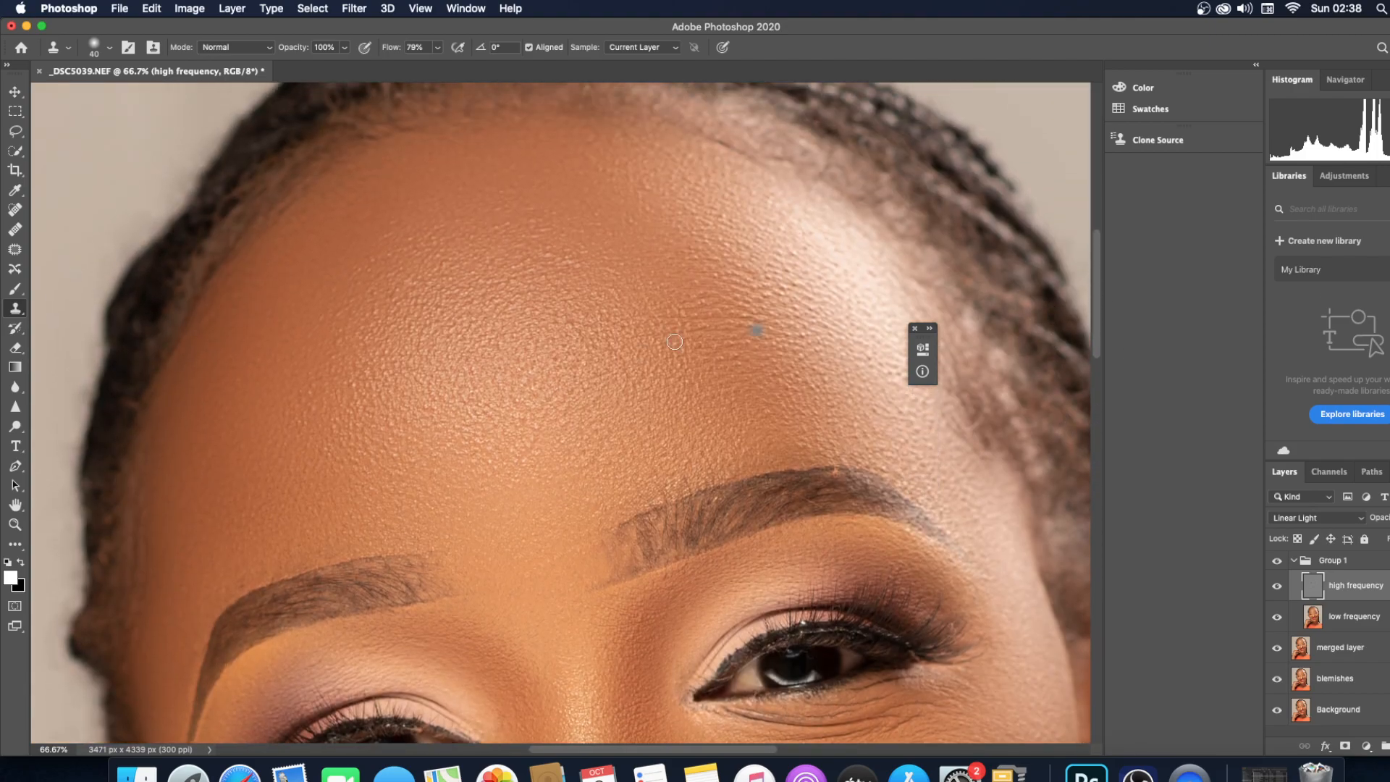
alt+click(506, 376)
click(573, 327)
drag(572, 326, 560, 292)
alt+click(630, 401)
click(632, 365)
alt+click(738, 354)
click(715, 359)
alt+click(725, 345)
click(762, 373)
- Examine the retouched skin across the whole portrait and up close on the forehead
key(super+minus)
key(super+minus)
key(super+minus)
key(super+minus)
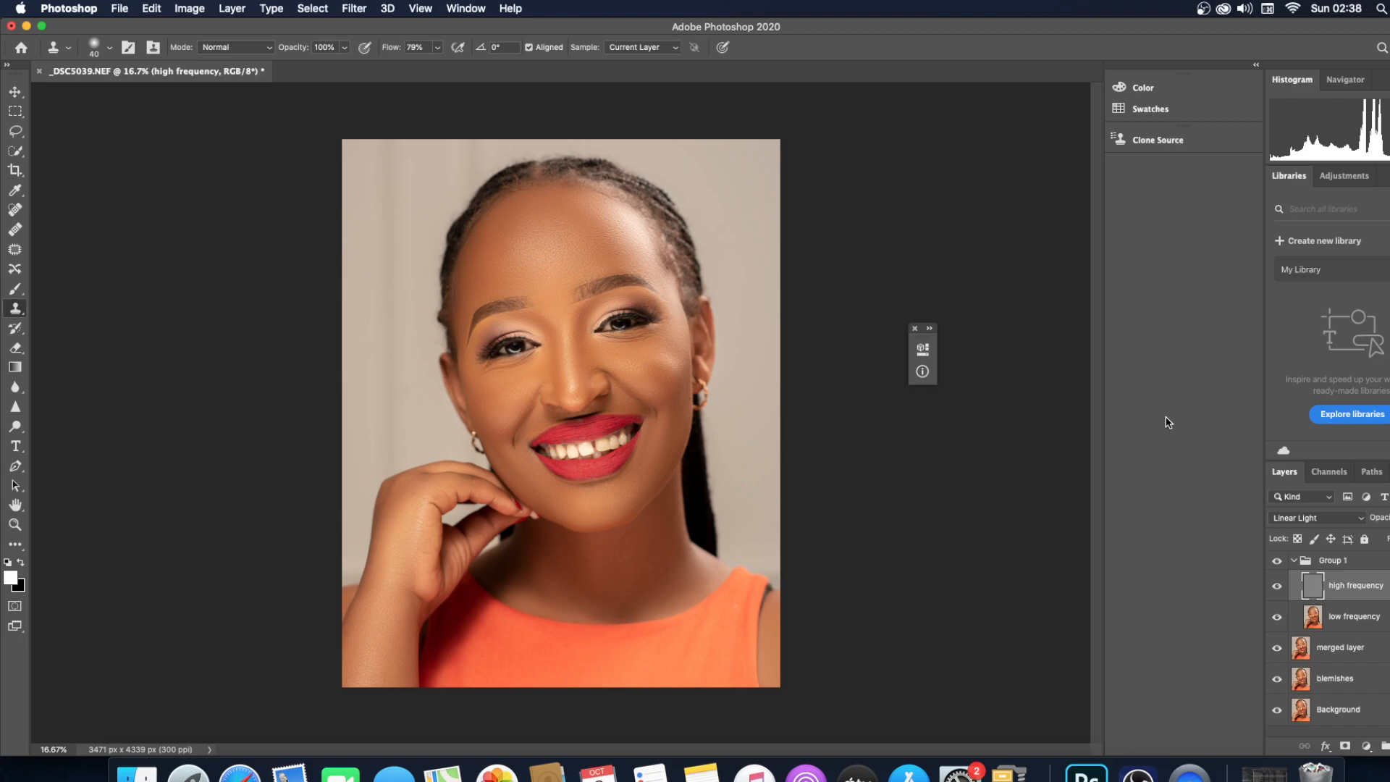
key(super+plus)
key(super+plus)
key(super+plus)
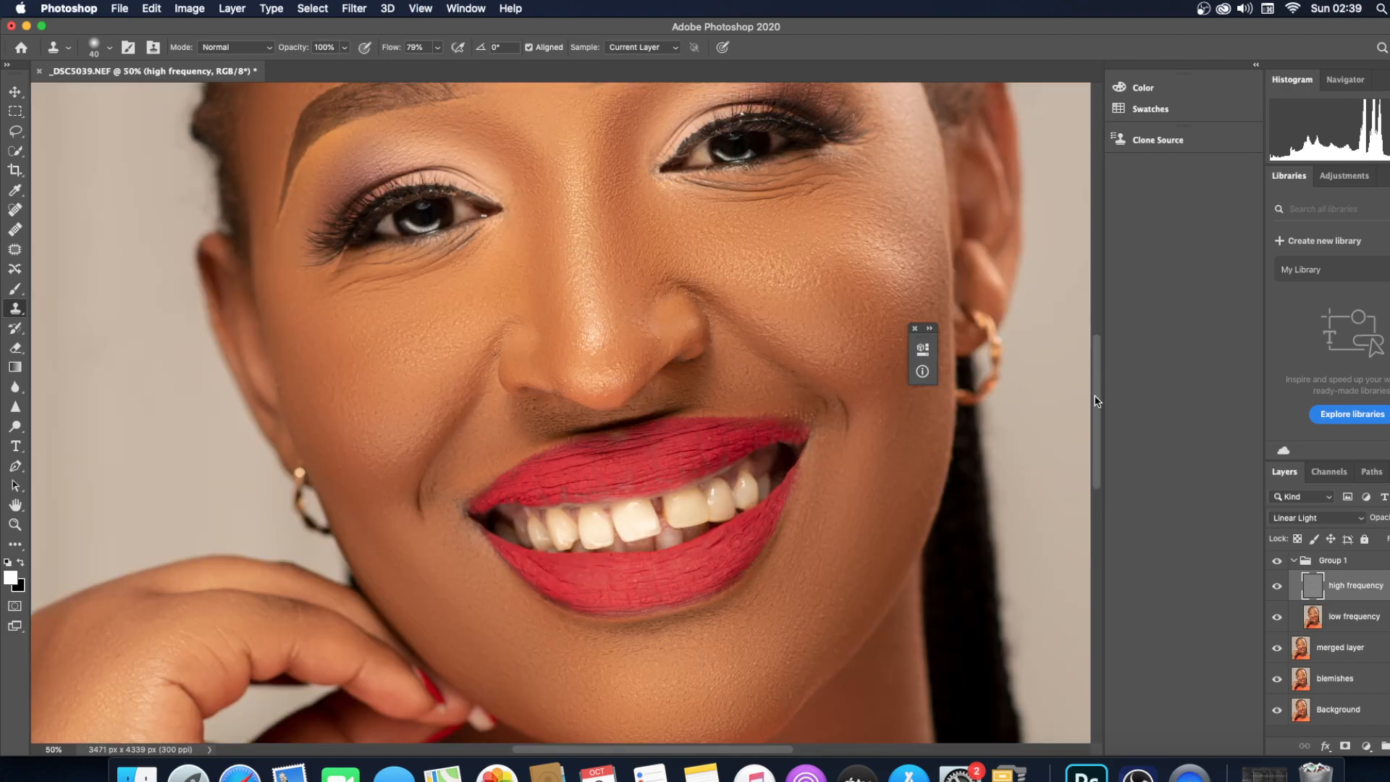
drag(1098, 402, 1099, 307)
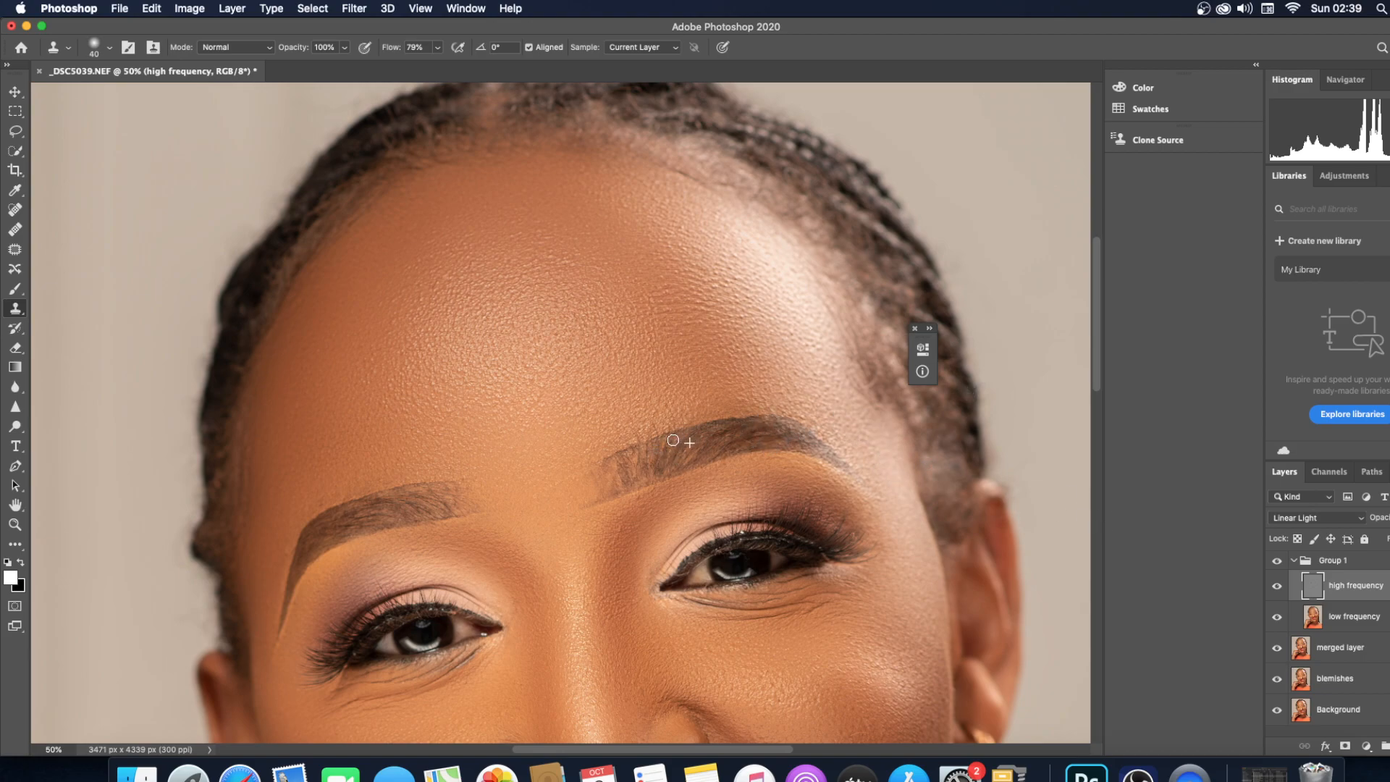
- Collapse Group 1 and compare before and after by toggling the visibility of the group, merged layer and blemishes layer
click(1295, 560)
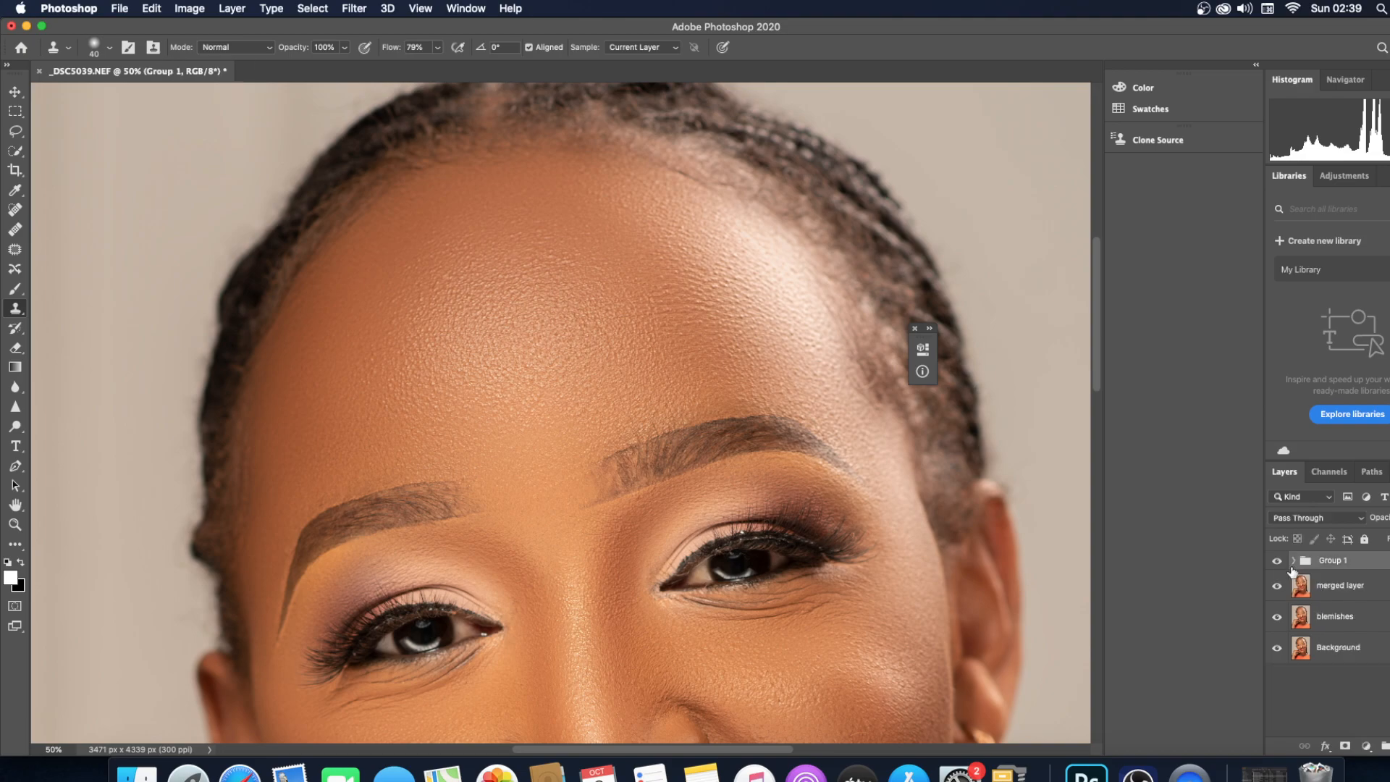
click(1277, 560)
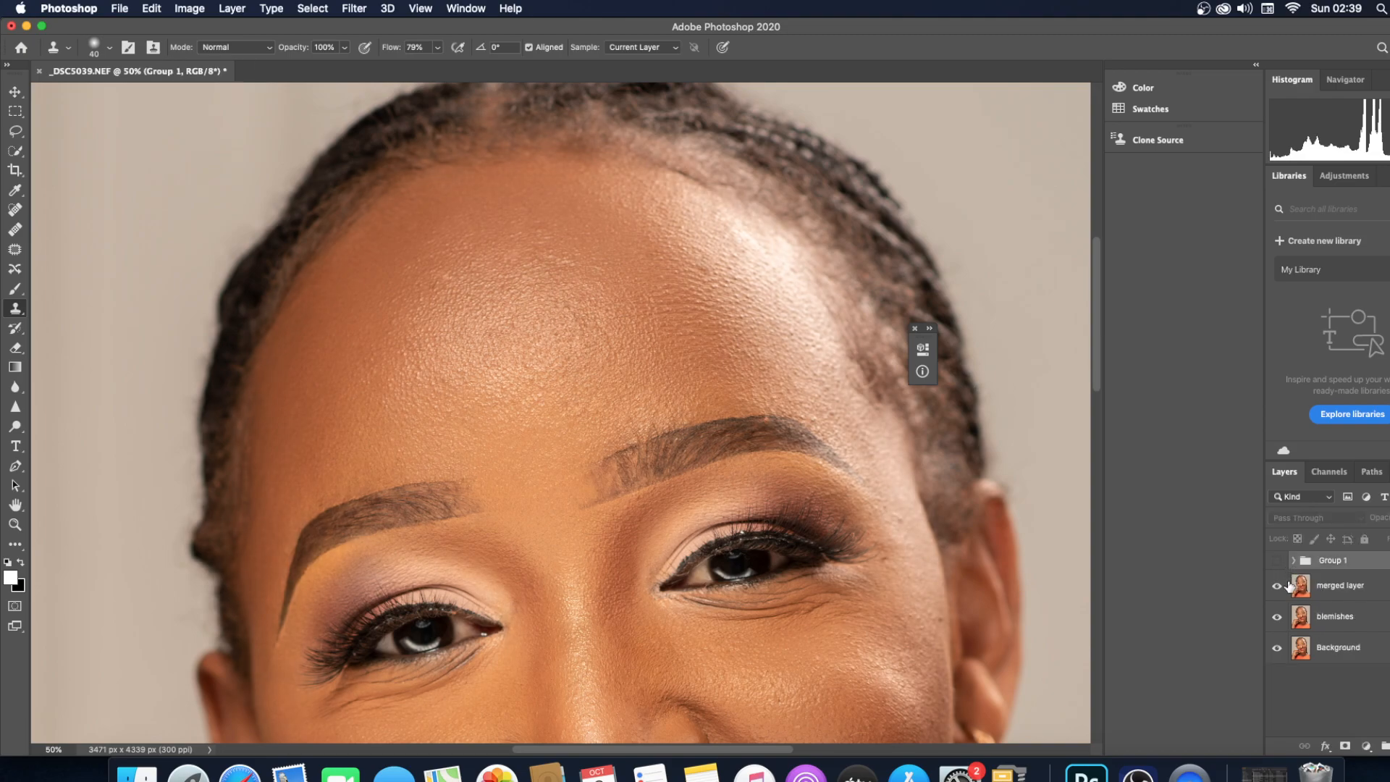
click(1278, 585)
click(1278, 616)
click(1278, 616)
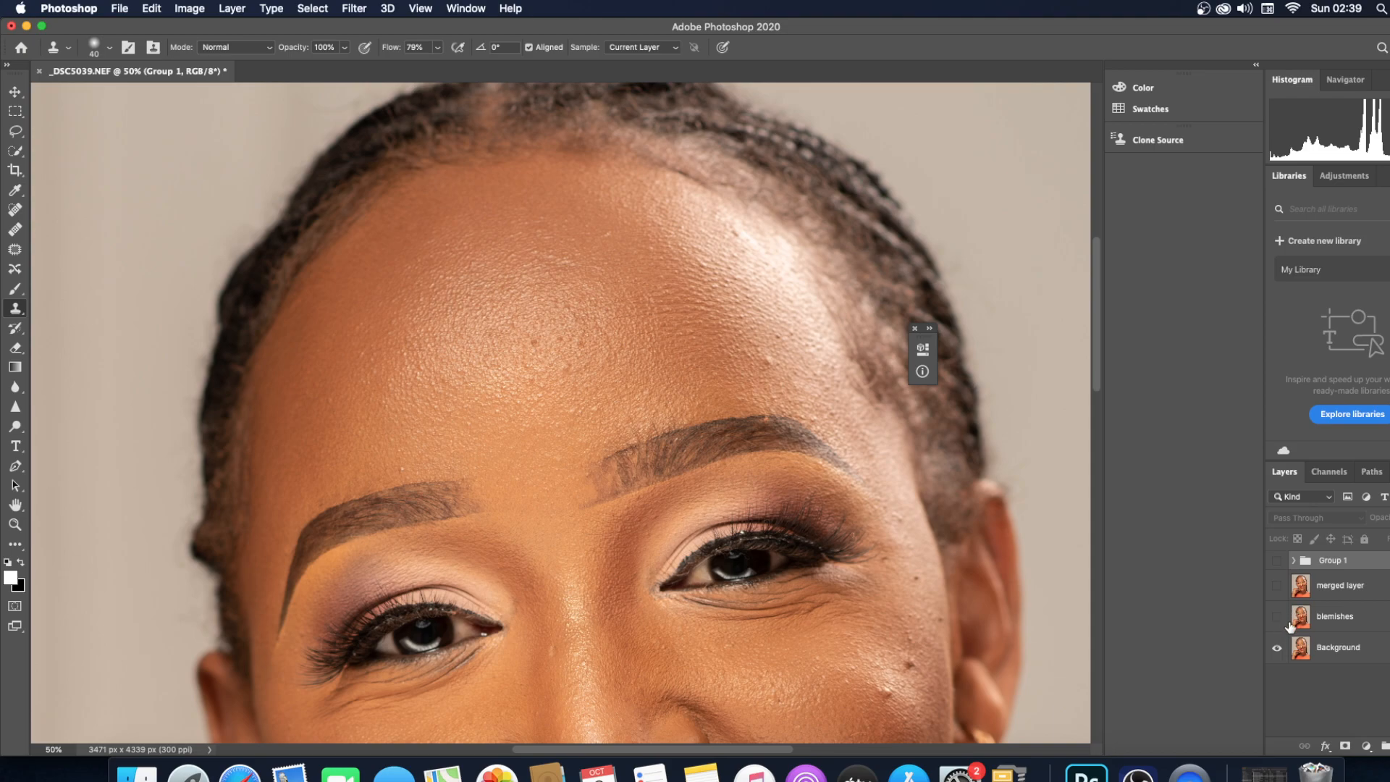
click(1277, 617)
click(1278, 585)
click(1277, 561)
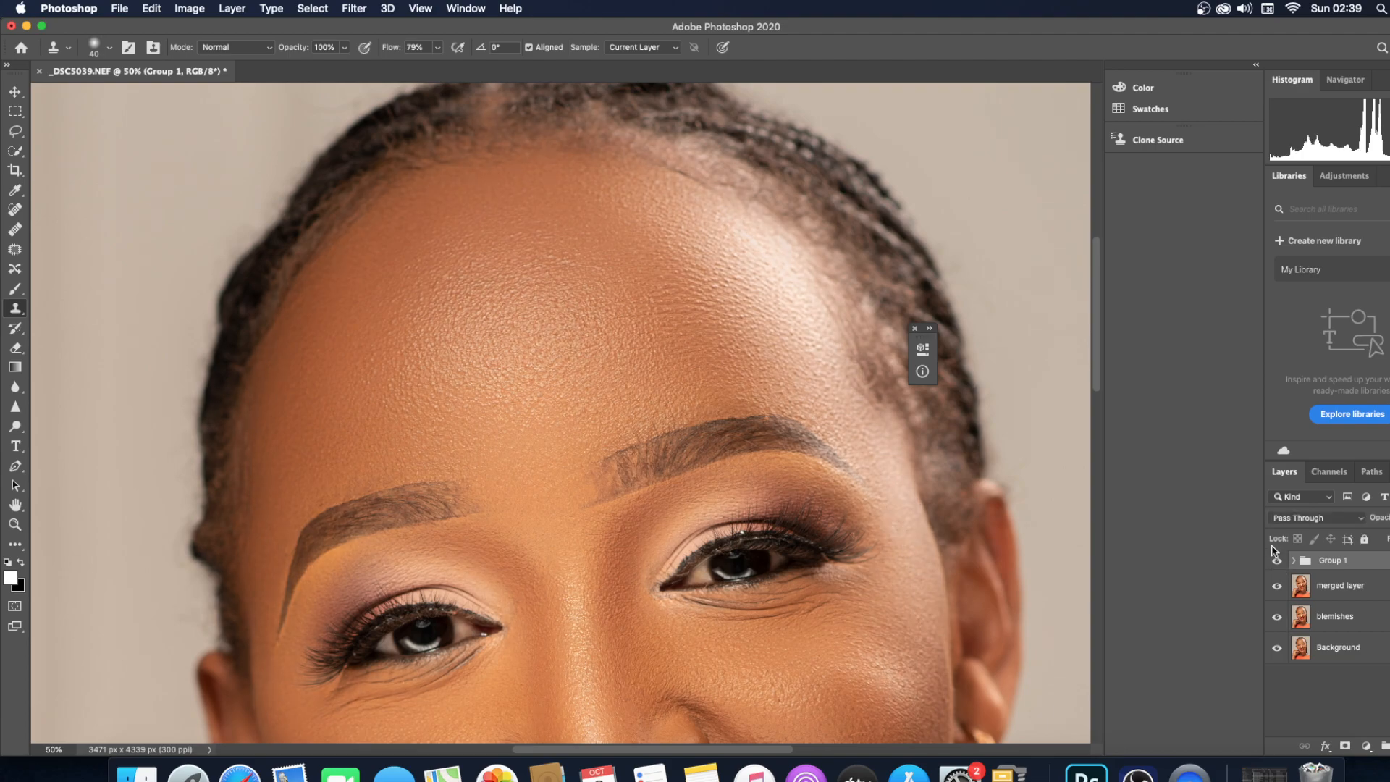
key(super+0)
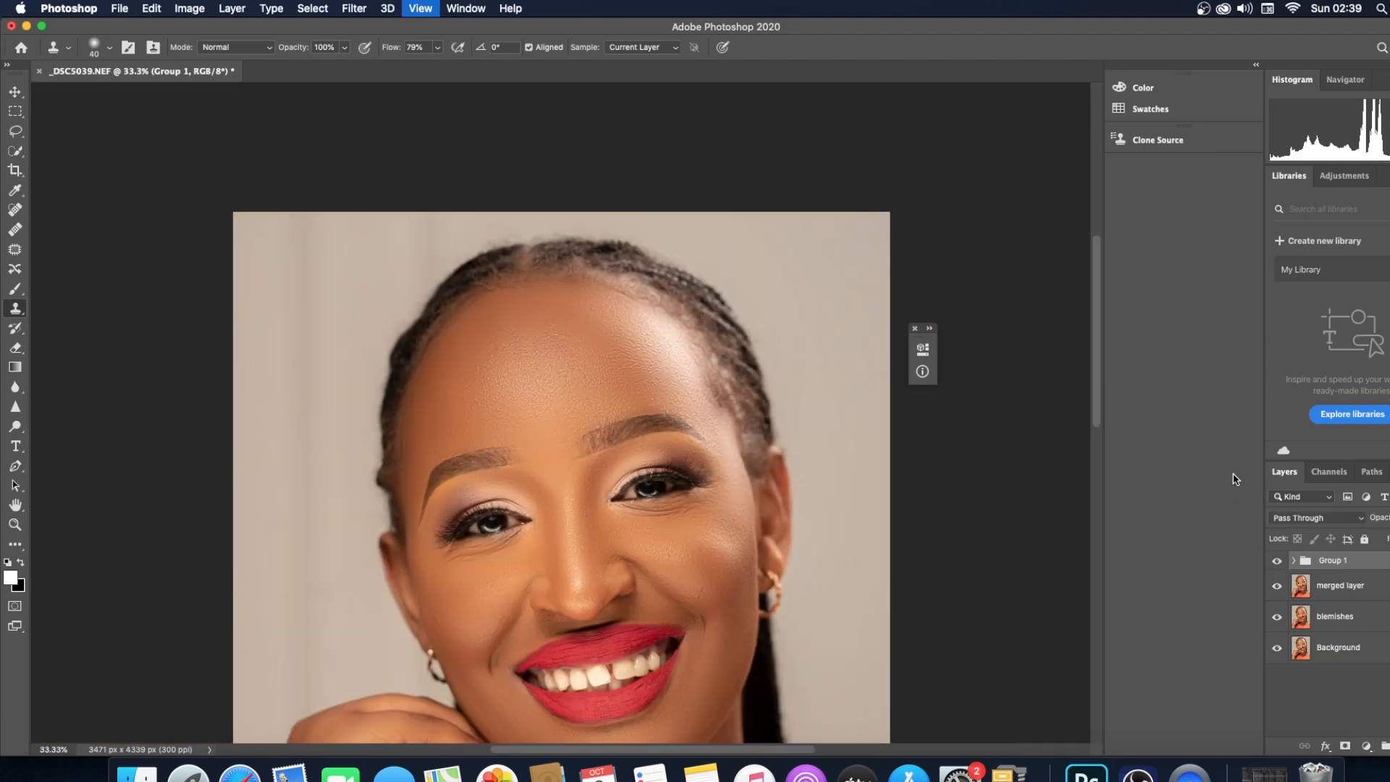